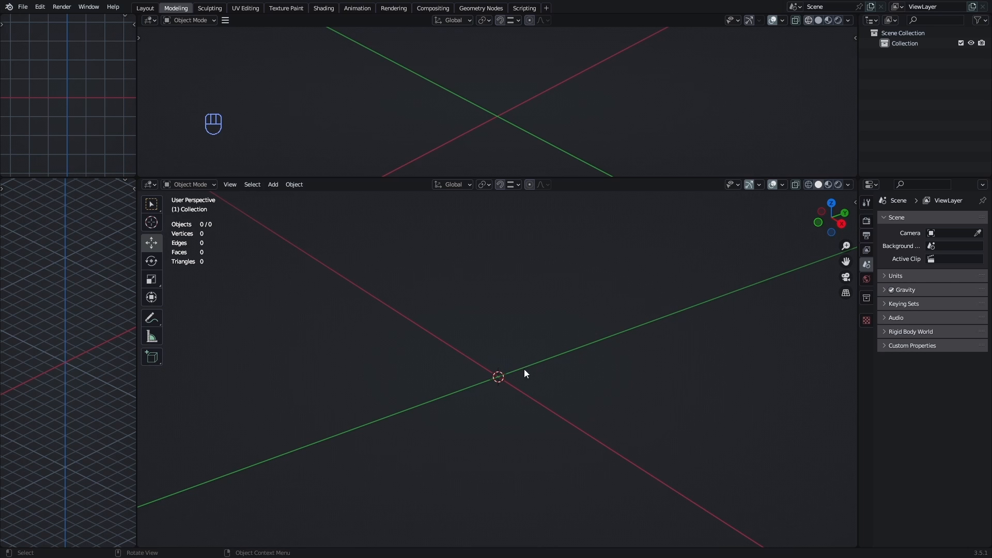
Add a cylinder mesh at the scene origin
key(shift+a)
mouse_move(454, 267)
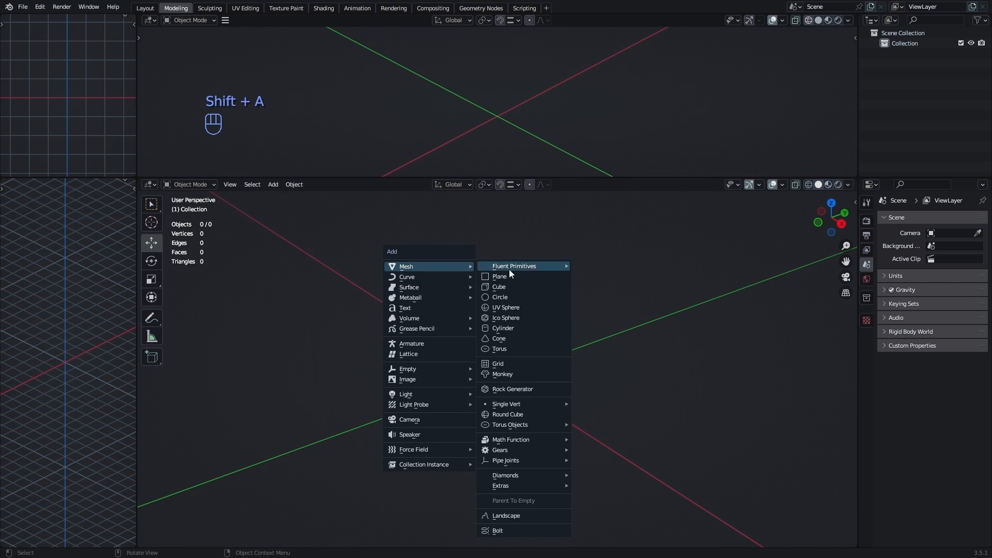
click(518, 327)
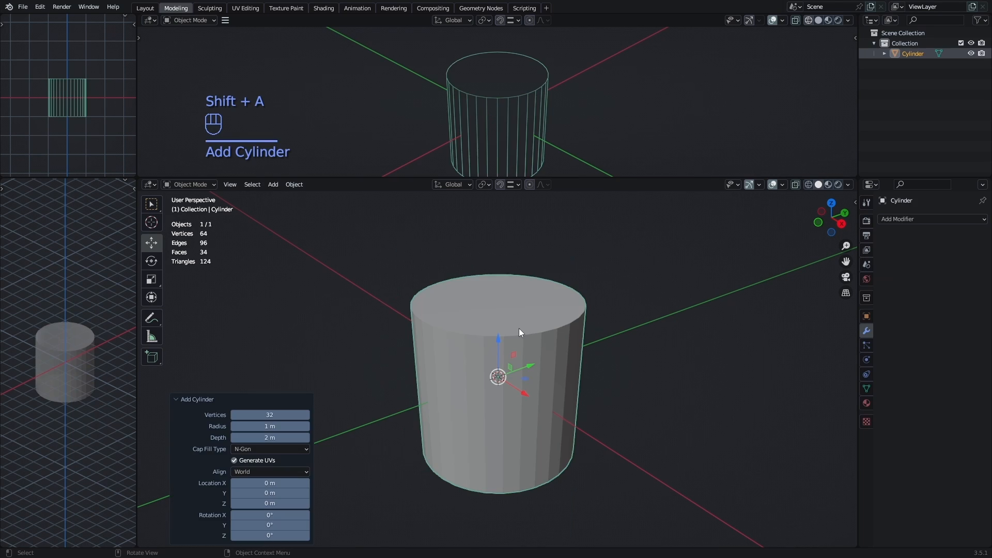
Delete the cylinder's bottom cap together with its vertices, keeping only the top cap disc
key(Tab)
key(3)
middle_drag(562, 461, 547, 443)
click(539, 459)
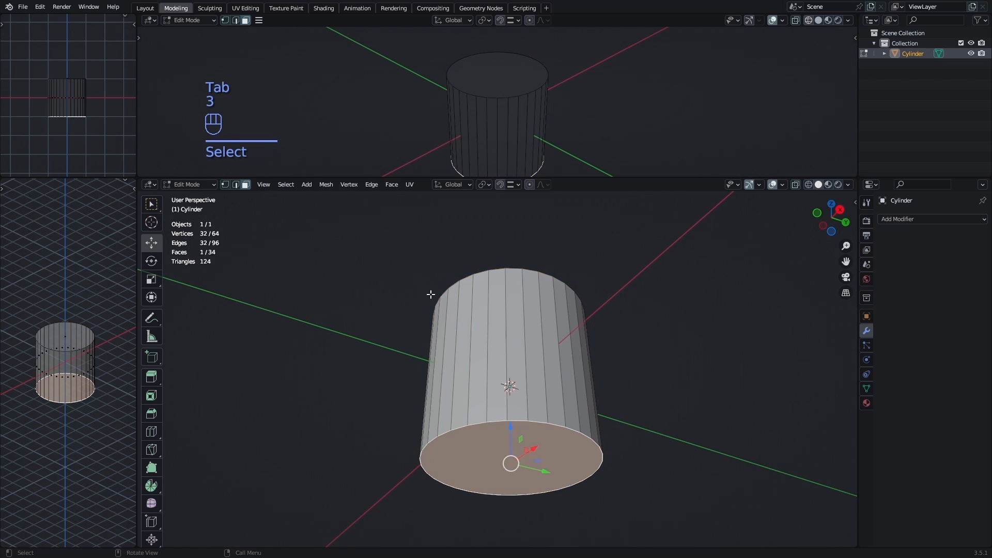
key(x)
click(369, 217)
Move the remaining disc straight down about 0.94 m along Z
middle_drag(550, 264, 551, 342)
click(532, 302)
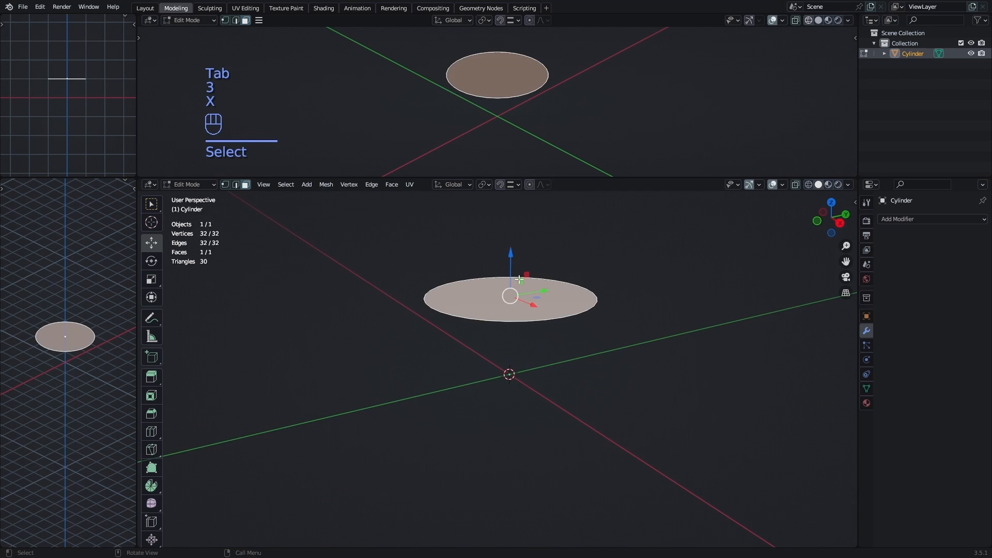
drag(509, 258, 510, 333)
Extrude the disc upward about 0.26 m and widen it, then extrude and widen it again to flare the pot's base
key(e)
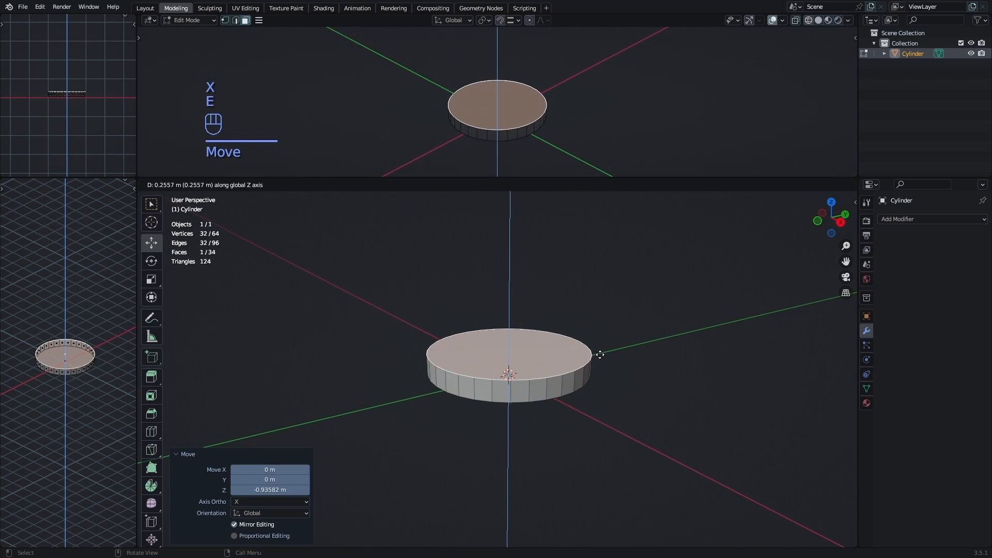
click(609, 370)
key(s)
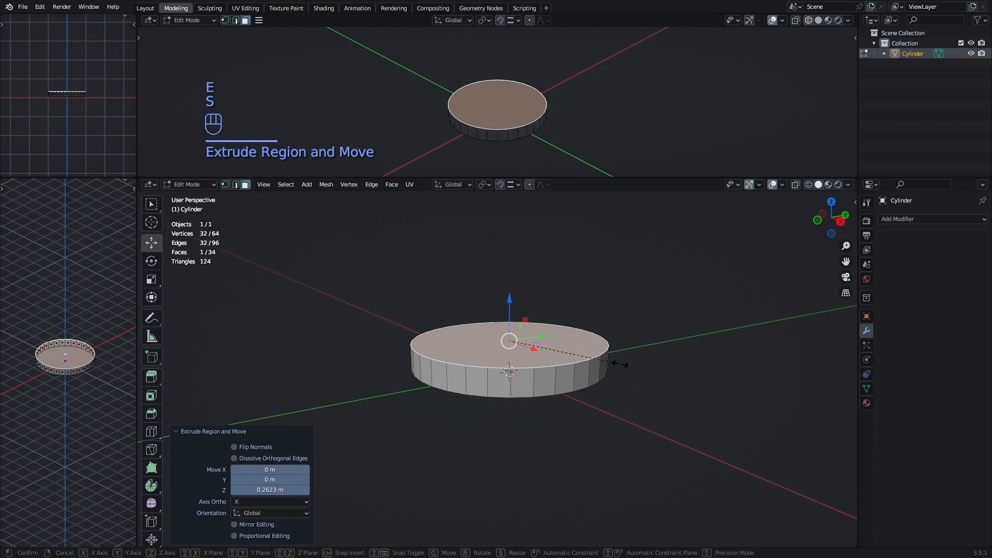
click(635, 371)
drag(511, 305, 511, 313)
key(e)
click(684, 364)
key(s)
click(695, 364)
Extrude the top face up about 0.26 m and scale it slightly wider to build the pot's third tier
key(2)
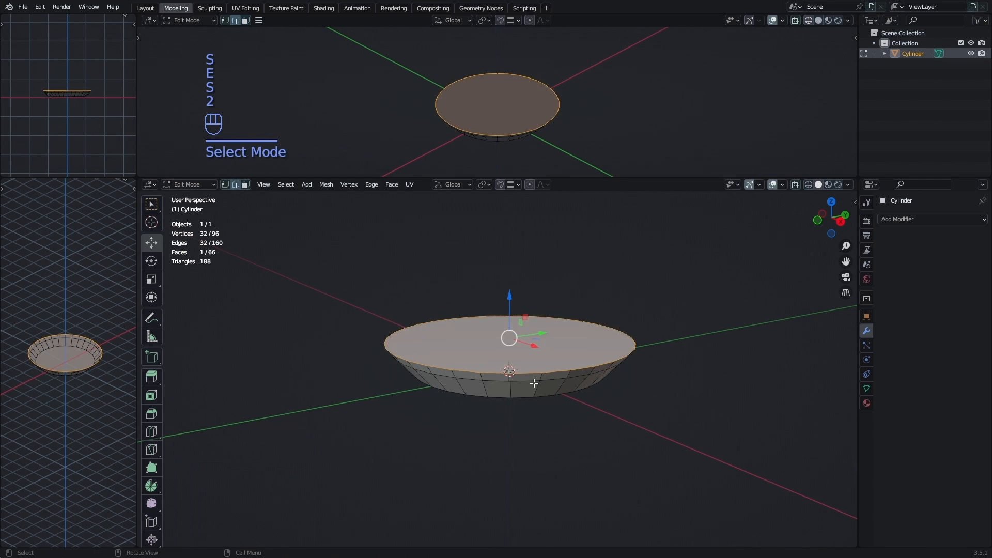
alt+click(535, 383)
middle_drag(536, 382, 535, 365)
key(e)
click(687, 375)
key(s)
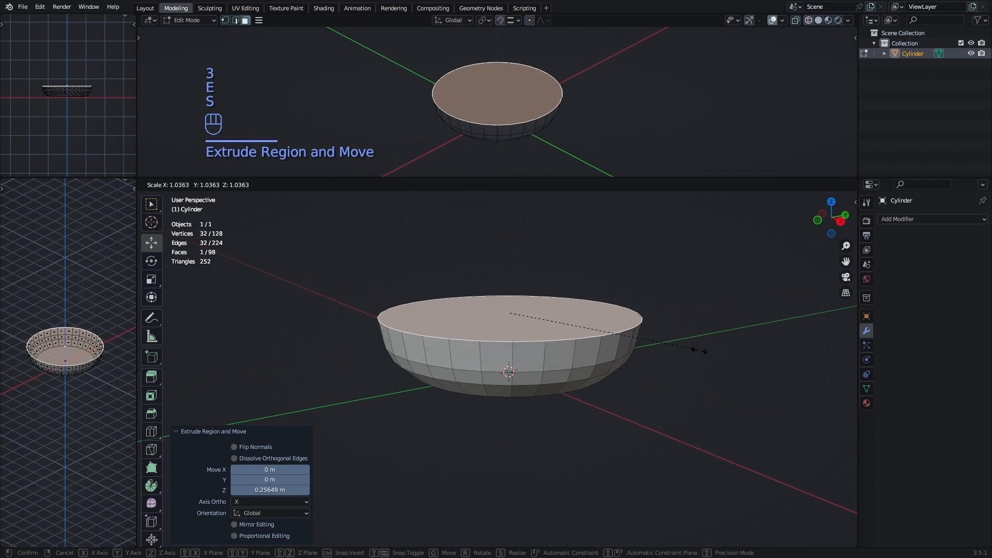
click(698, 356)
Extrude three more tiers upward, scaling each top face to round the belly and curve the wall inward
key(e)
click(702, 351)
key(s)
click(722, 341)
key(e)
key(s)
key(e)
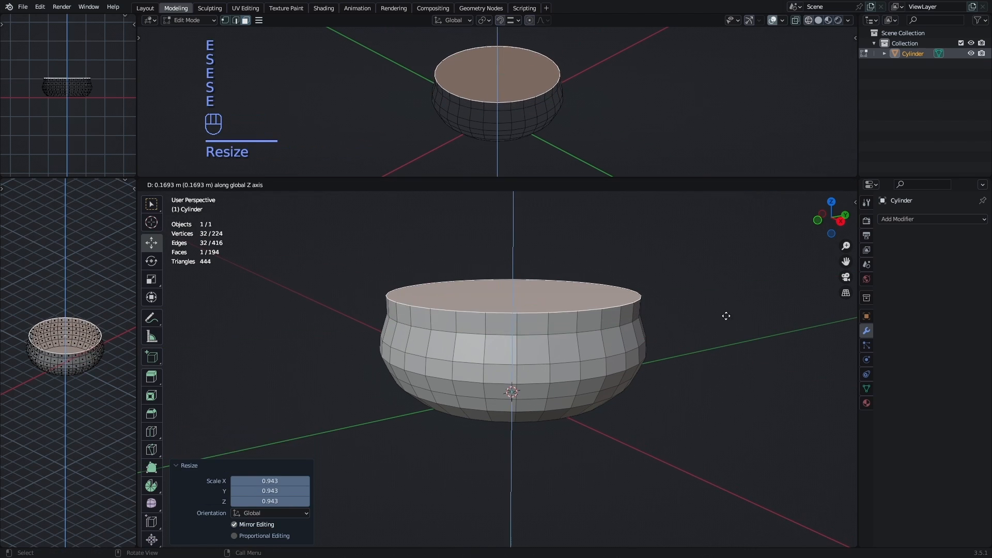
key(s)
Extrude a narrower neck tier above the belly, then extrude once more and scale outward into a flared lip
shift+middle_drag(677, 319, 680, 341)
key(e)
click(732, 335)
key(e)
key(s)
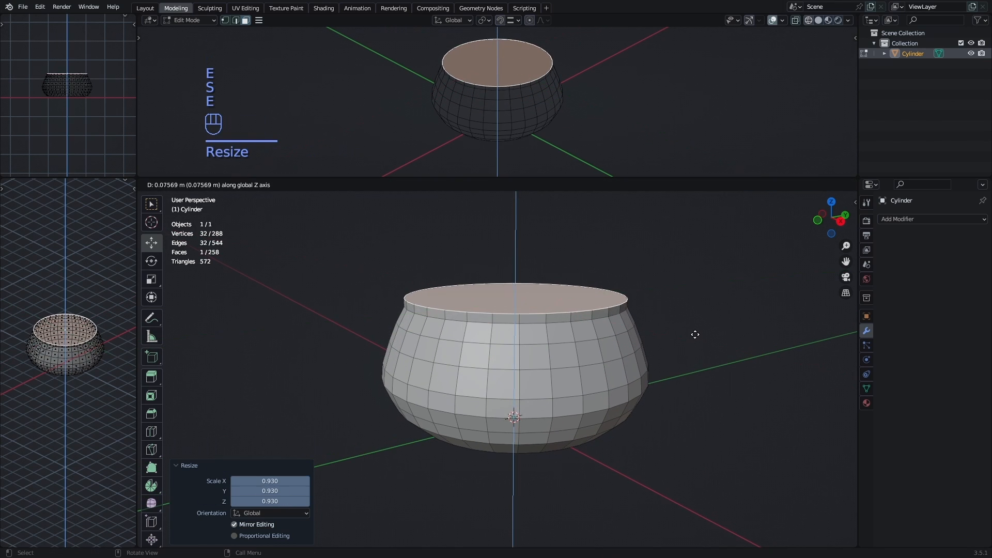
click(715, 332)
Select the edge loop at the pot's neck and lower it about 0.017 m along Z
key(2)
alt+click(570, 322)
middle_drag(569, 321, 571, 310)
scroll(572, 309, up, 1)
drag(520, 248, 520, 251)
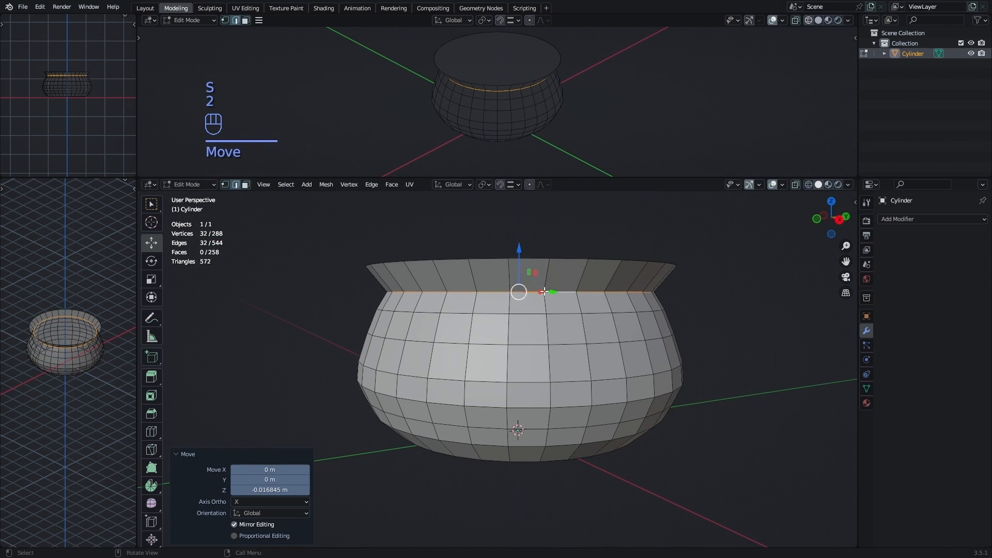
Add a loop cut around the flared lip, then rescale and slightly reposition the new edge loop to curve the lip
key(ctrl+r)
double_click(617, 284)
key(s)
click(699, 306)
middle_drag(700, 307, 700, 314)
drag(520, 238, 518, 239)
Extrude the pot's top face up about 0.105 m to form a vertical rim
key(3)
click(484, 262)
mouse_move(615, 315)
middle_down()
mouse_move(619, 341)
mouse_move(611, 333)
middle_up()
scroll(594, 330, down, 1)
mouse_move(584, 343)
middle_down()
mouse_move(578, 319)
mouse_move(589, 352)
mouse_move(589, 341)
middle_up()
key(e)
click(693, 289)
Inset the top face by extruding it in place and scaling it inward, giving the rim a flat ledge
middle_drag(692, 288, 711, 308)
key(e)
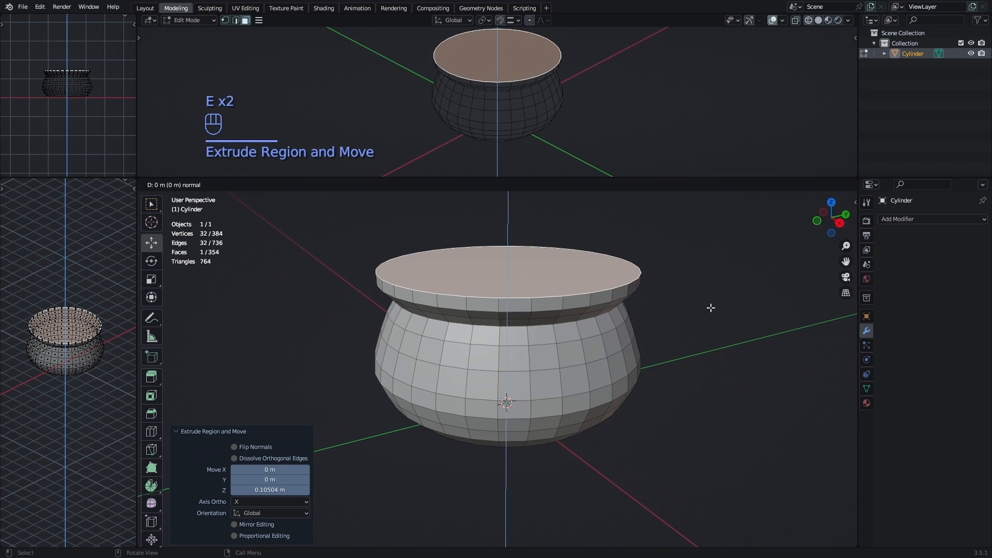
key(s)
click(683, 306)
key(e)
key(ctrl+z)
In wireframe shading, extrude the opening's face down into the pot, scale it to about 0.84, and raise it about 0.127 m
key(z)
key(z)
click(615, 336)
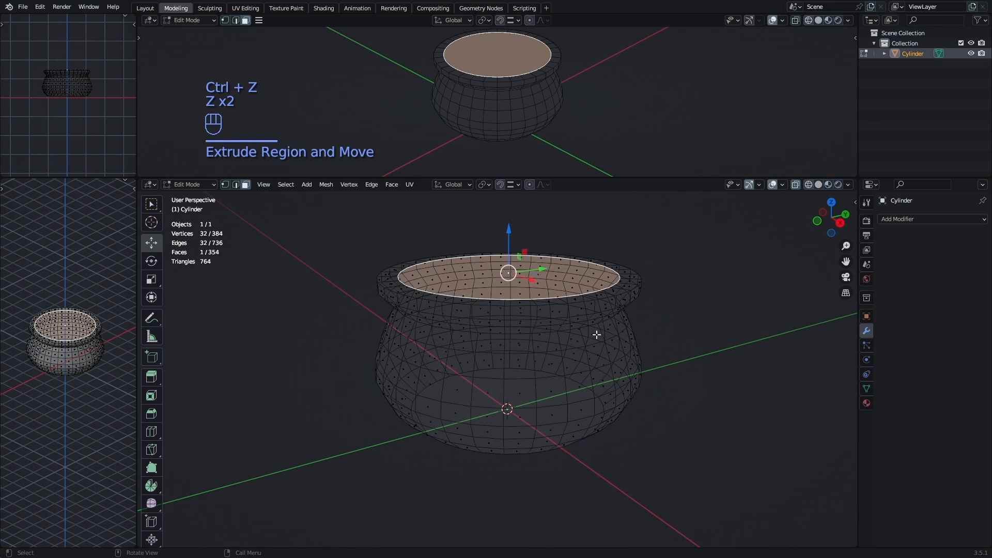
mouse_move(595, 334)
middle_down()
mouse_move(690, 336)
mouse_move(687, 326)
middle_up()
key(e)
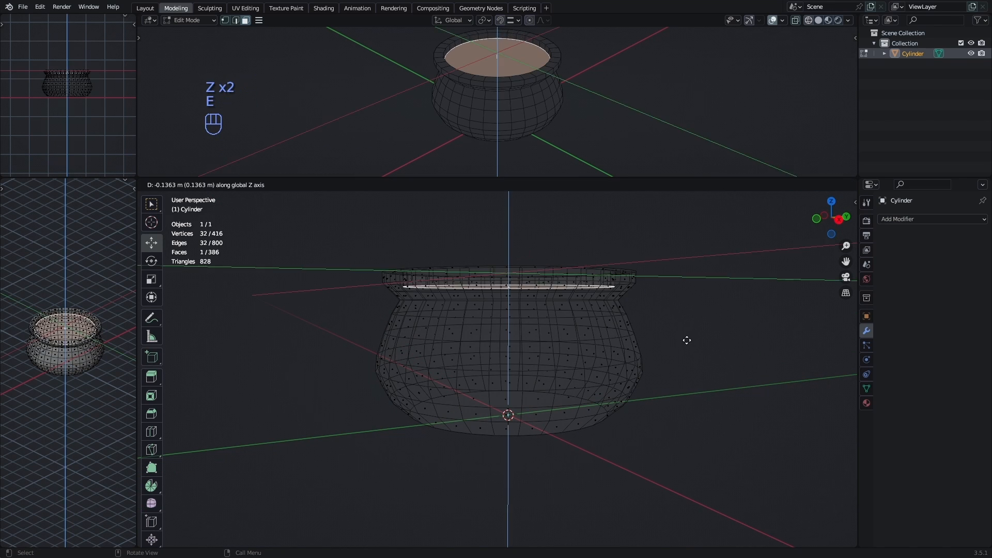
click(683, 357)
key(s)
click(718, 342)
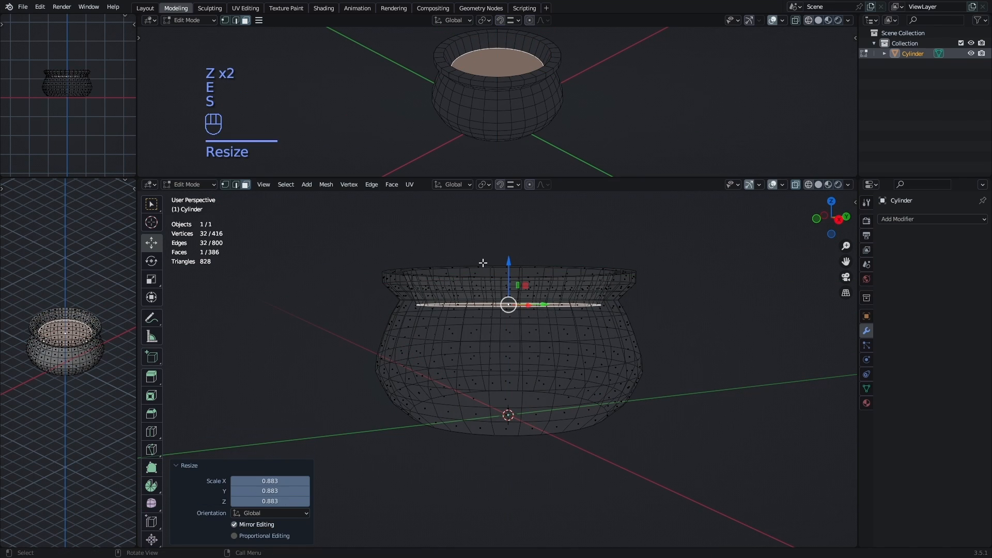
drag(508, 265, 502, 252)
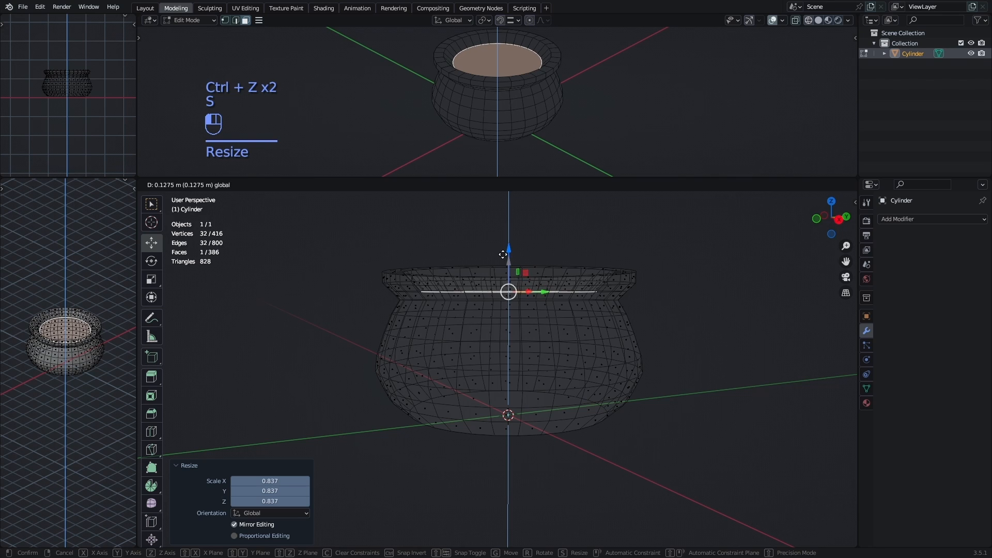
Return to solid shading, rescale the recessed face inside the rim, and leave Edit Mode
middle_drag(585, 275, 588, 296)
key(z)
click(687, 310)
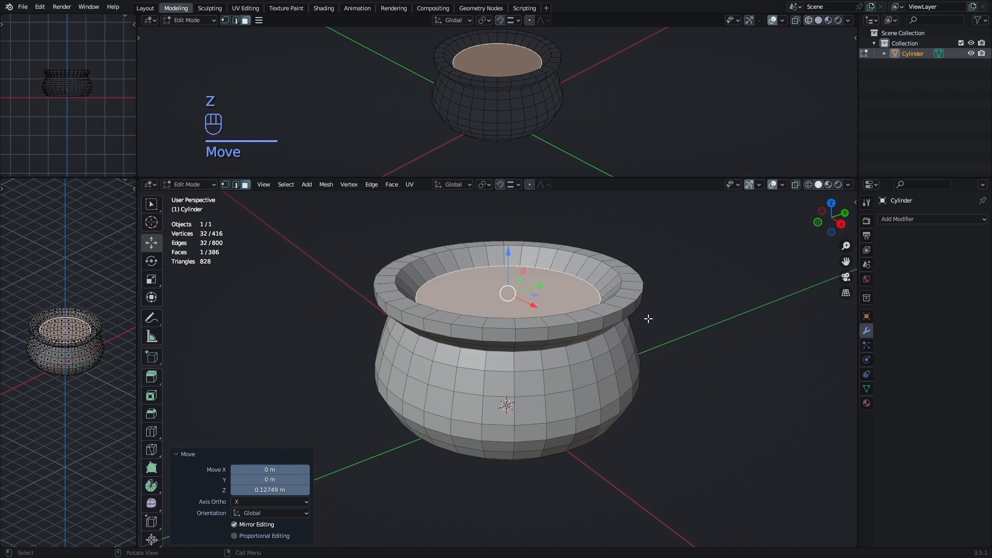
key(s)
click(681, 385)
key(Tab)
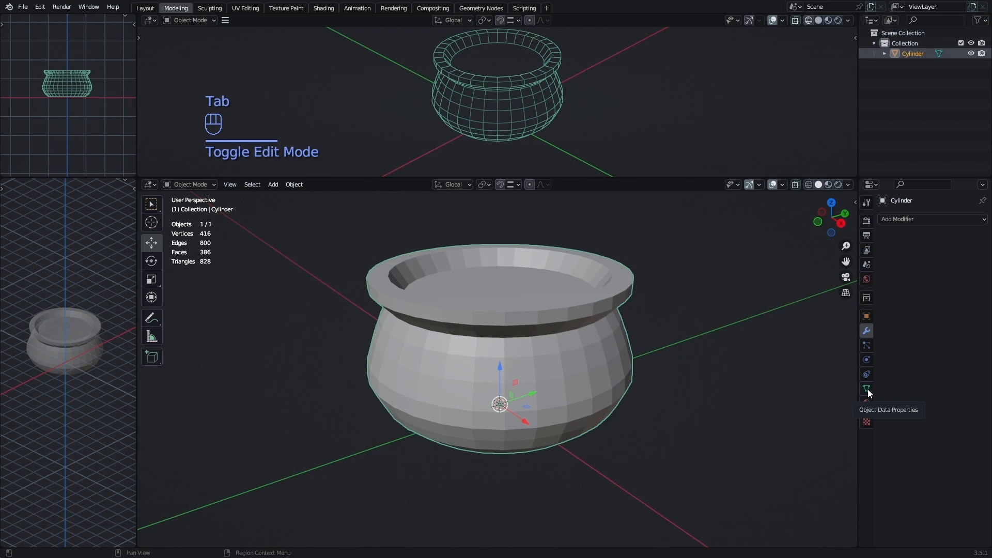
Enable Auto Smooth for the pot's normals with an angle of 55°
click(867, 389)
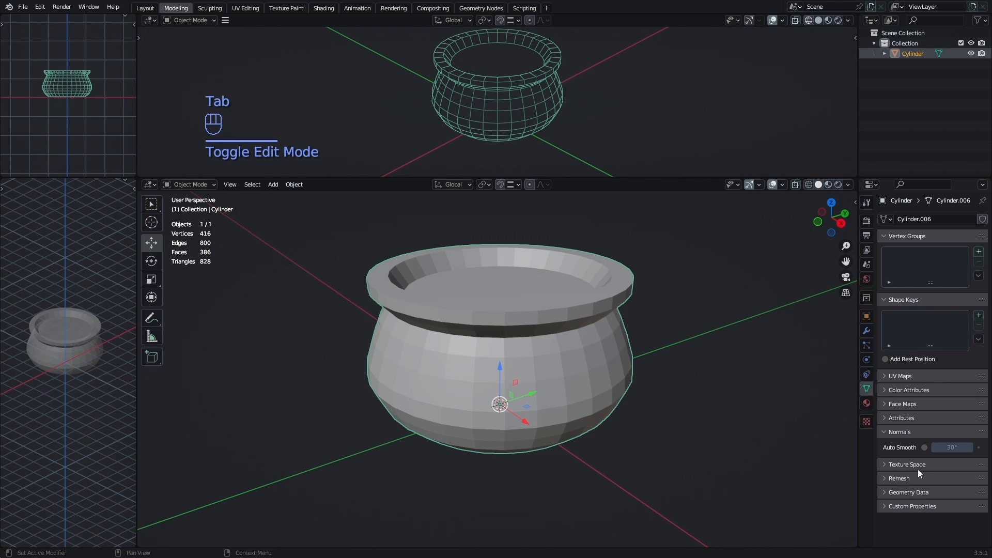
click(925, 448)
click(952, 448)
text(55)
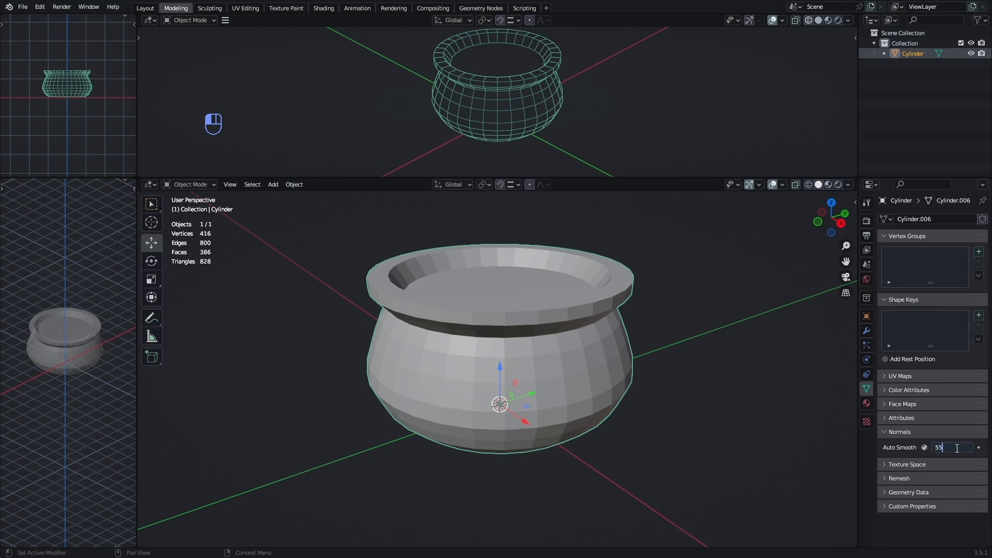
Apply Shade Smooth to all faces of the pot
key(Tab)
key(a)
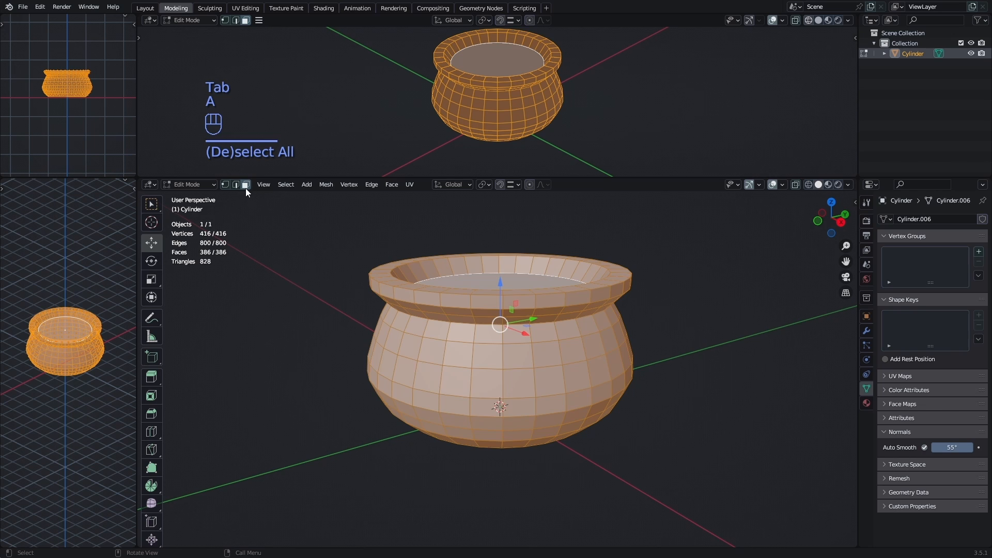
right_click(519, 321)
mouse_move(520, 322)
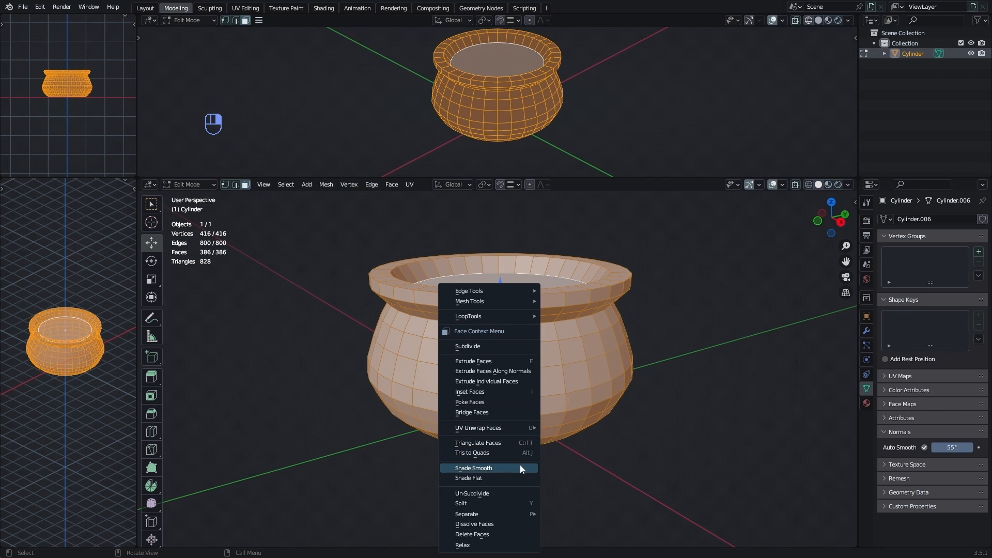
click(520, 467)
key(Tab)
key(Tab)
Scale the edge loop at the pot's neck outward by about 1.03
scroll(548, 371, up, 2)
key(2)
alt+click(518, 297)
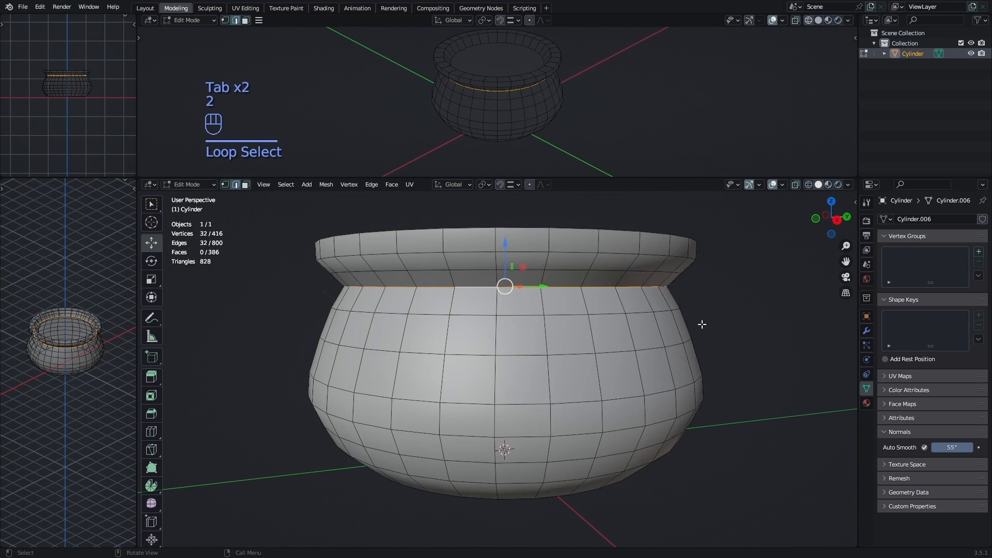
key(s)
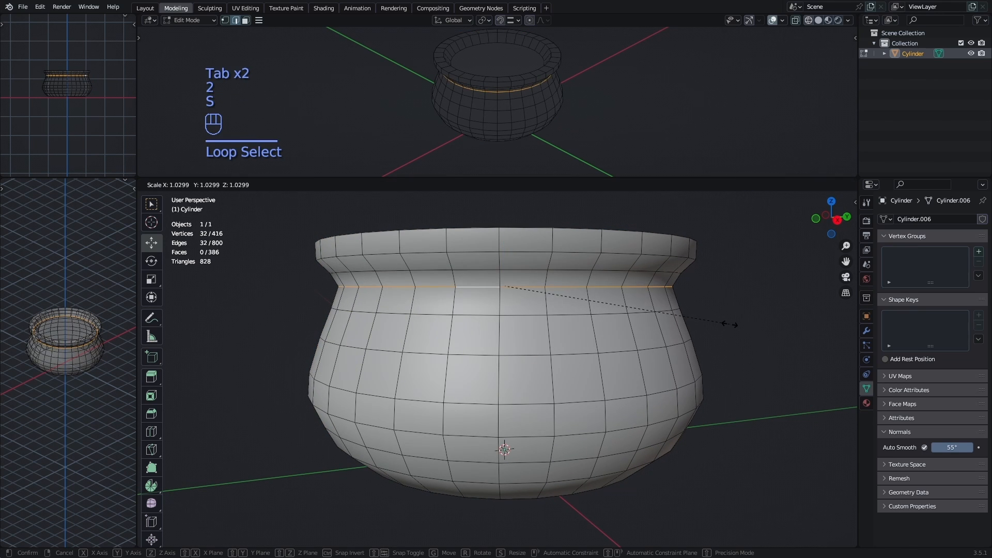
click(727, 325)
key(Tab)
Mark the edge loop around the pot's bottom face as sharp
scroll(672, 328, down, 2)
mouse_move(623, 333)
middle_down()
mouse_move(646, 354)
mouse_move(634, 341)
middle_up()
scroll(577, 331, up, 1)
key(Tab)
key(2)
middle_drag(576, 335, 522, 383)
alt+click(522, 382)
key(F3)
text(mark shar)
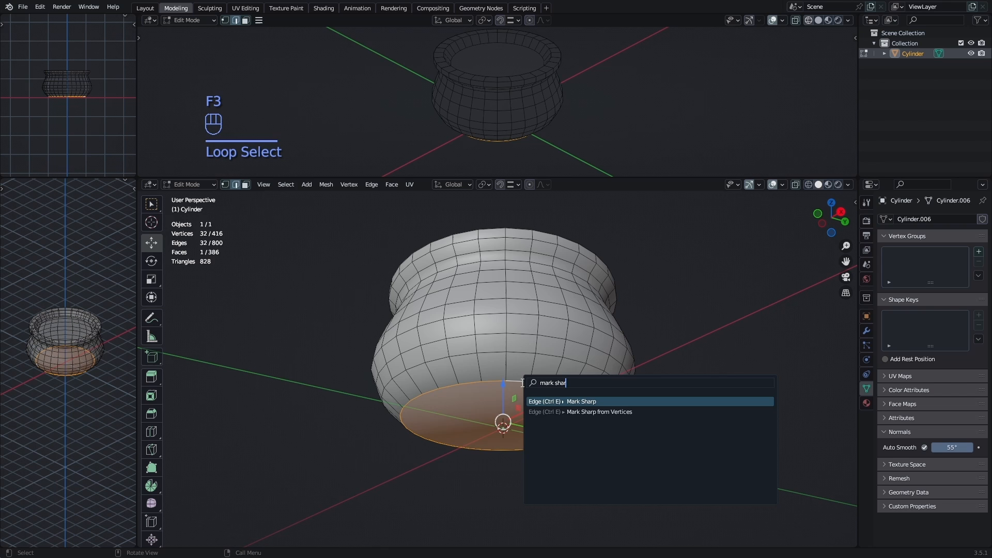
key(Return)
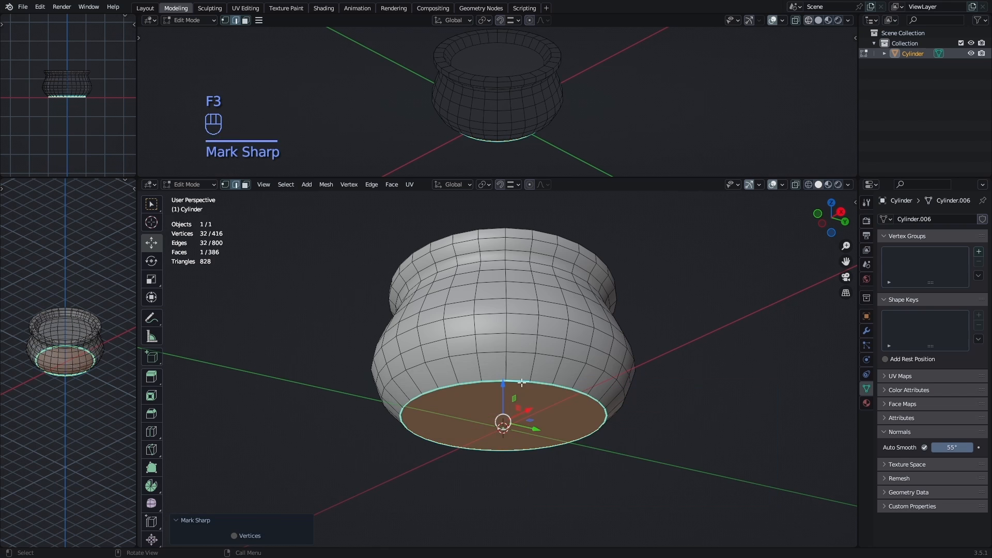
key(Tab)
Mark the outer top edge loop of the rim as sharp
middle_drag(532, 420, 529, 323)
key(Tab)
key(2)
alt+click(454, 293)
key(F3)
key(Tab)
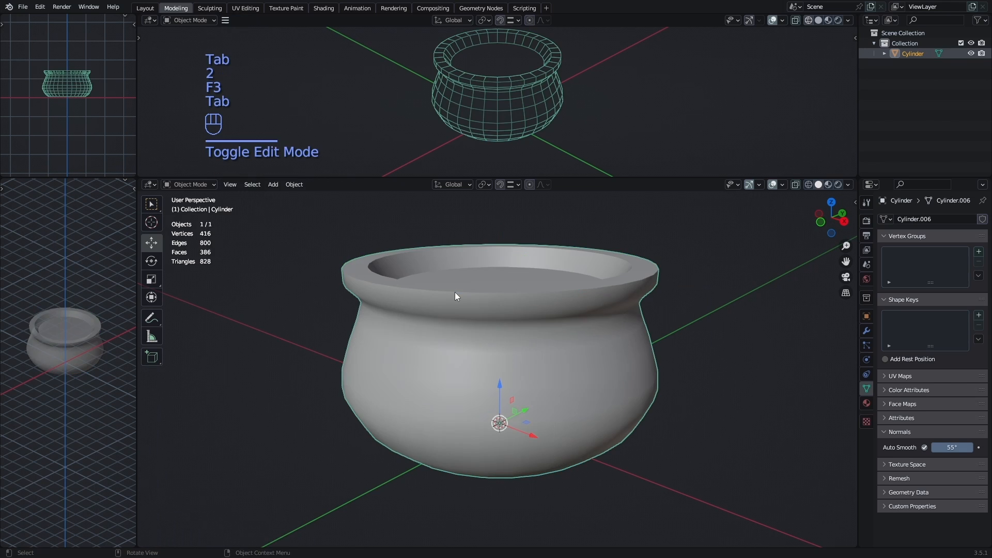
key(Tab)
key(Tab)
key(Tab)
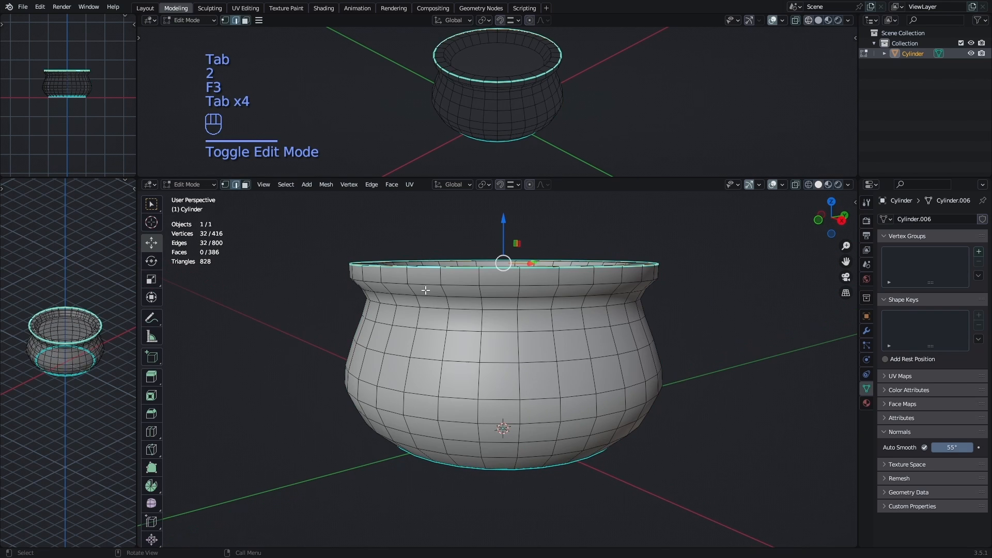
Mark the lower outer edge loop of the rim as sharp
alt+click(423, 283)
key(F3)
click(423, 284)
key(Tab)
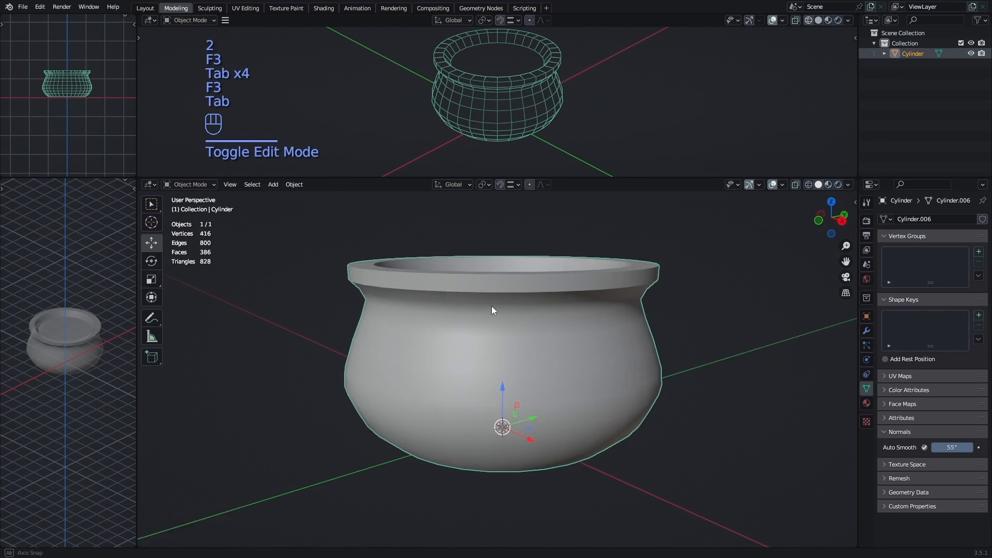
Separate the recessed face inside the pot's opening into its own object
middle_drag(491, 305, 537, 350)
key(Tab)
click(484, 293)
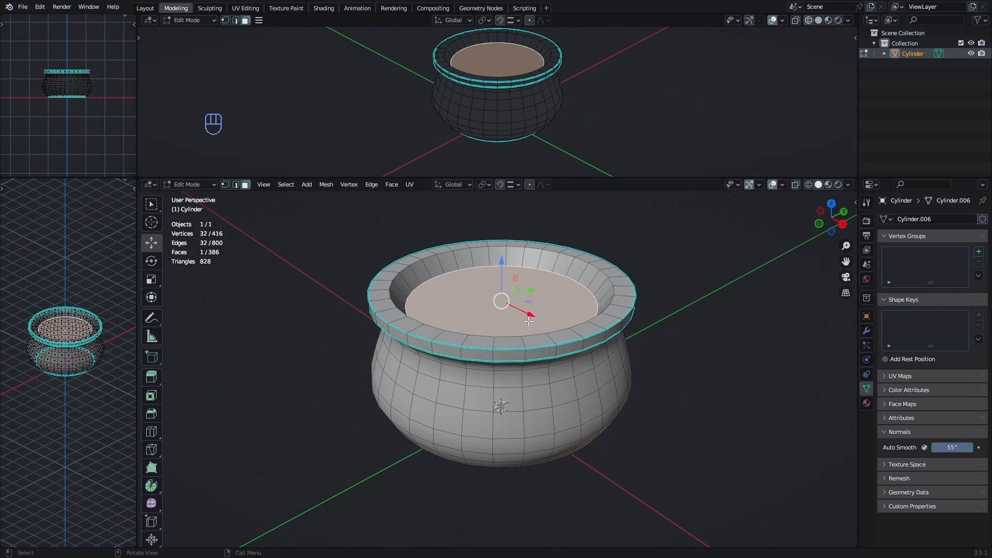
click(325, 185)
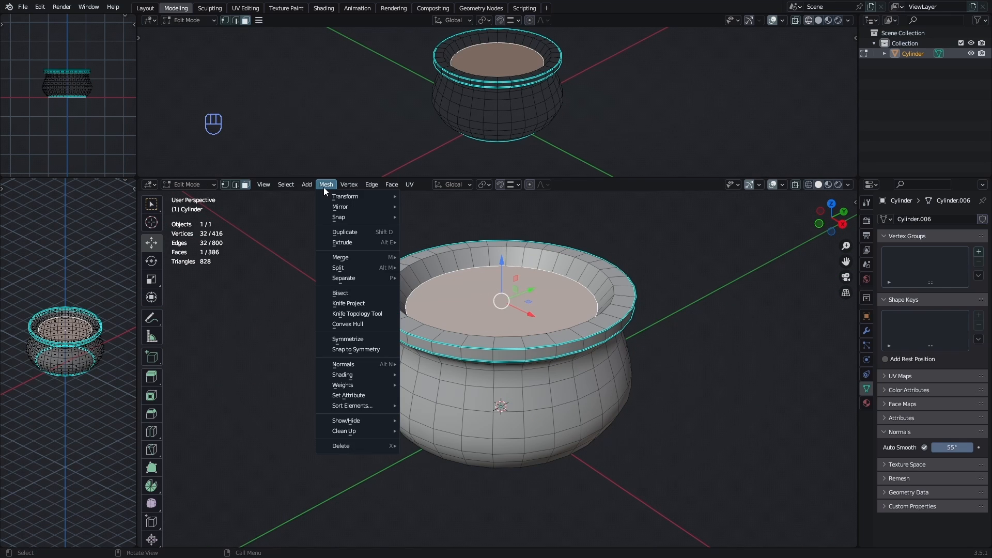
mouse_move(376, 278)
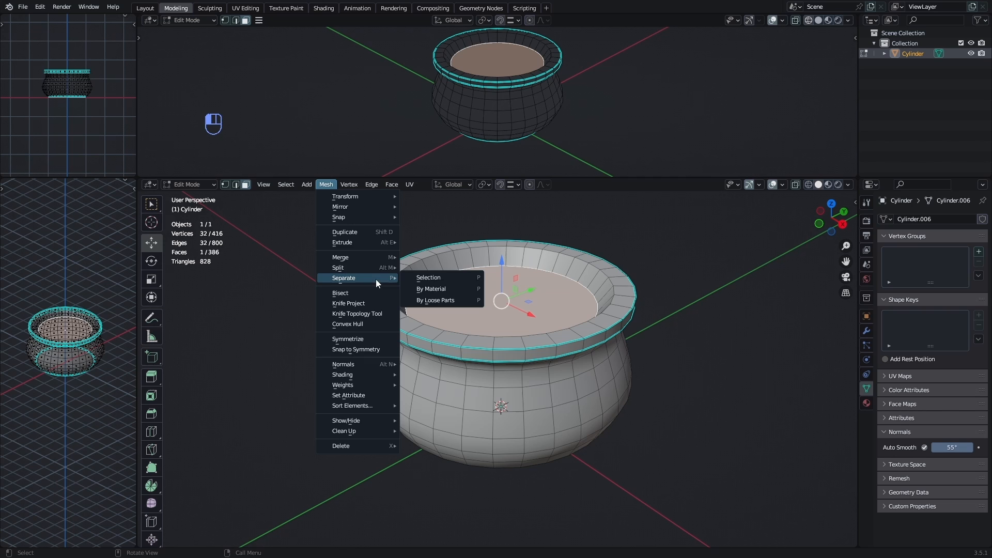
click(422, 279)
Hide the pot body in Object Mode and select the separated disc
key(Tab)
click(519, 307)
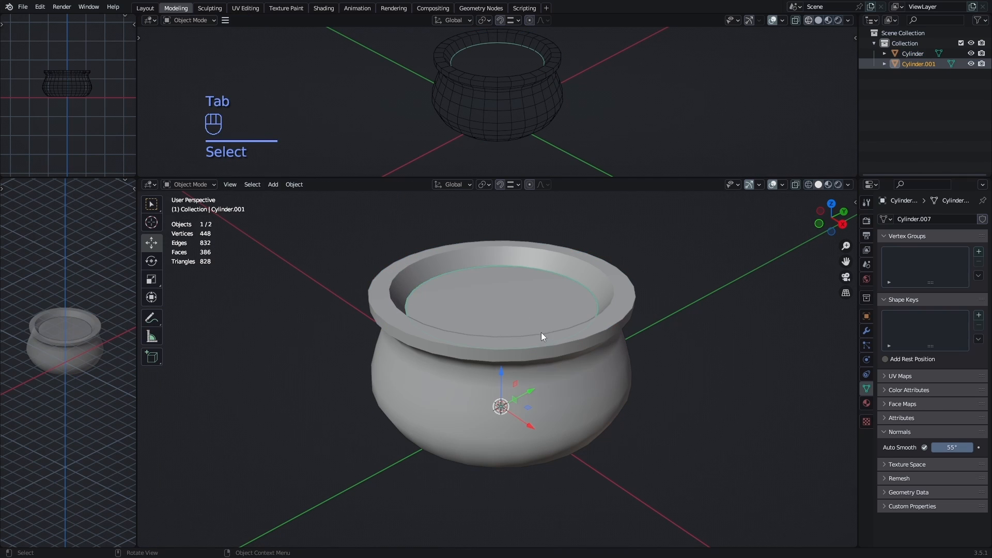
click(569, 351)
key(h)
click(550, 340)
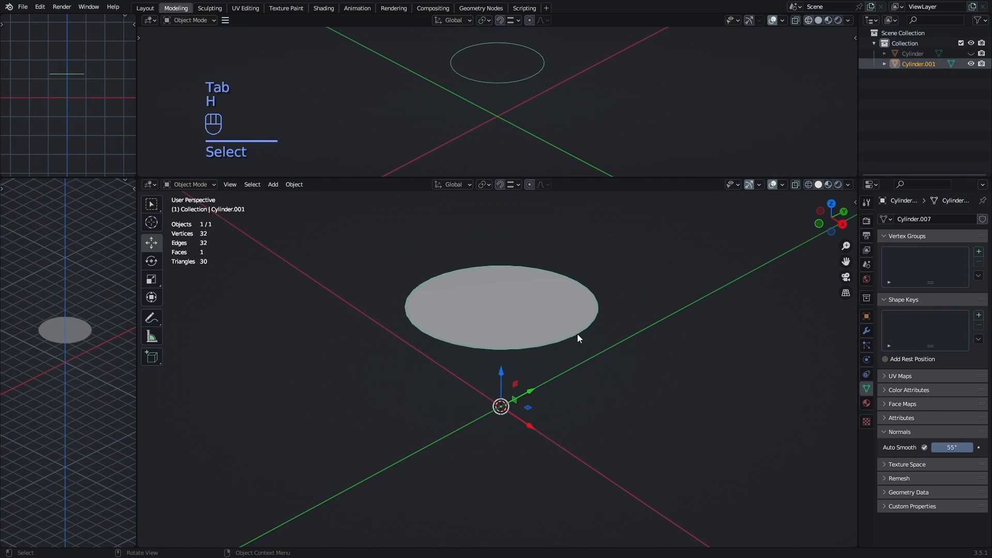
Delete only the face of the disc in Edit Mode, keeping its ring of edges
key(Tab)
key(3)
click(458, 286)
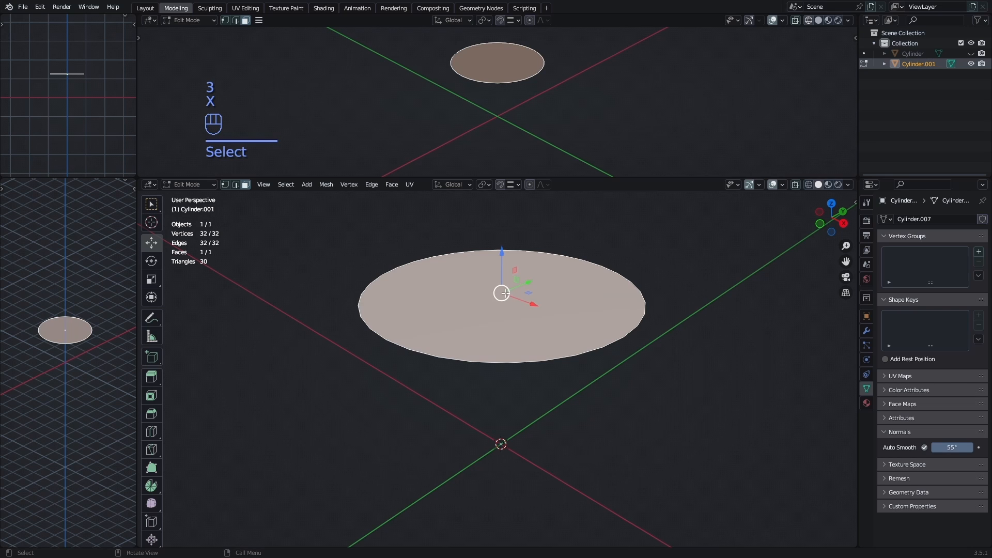
key(x)
key(x)
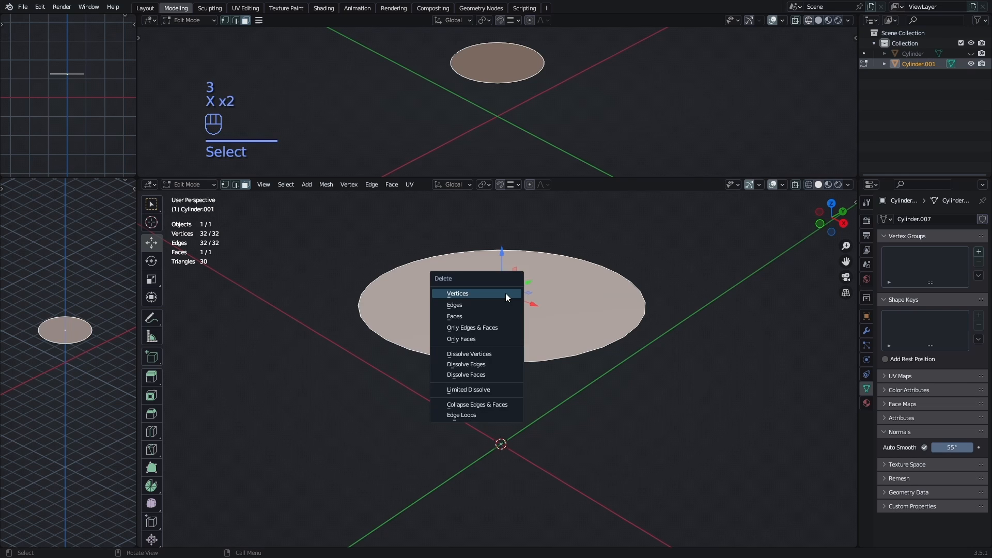
click(483, 345)
Select the full edge loop of the ring and fill it with Grid Fill
key(2)
alt+click(610, 339)
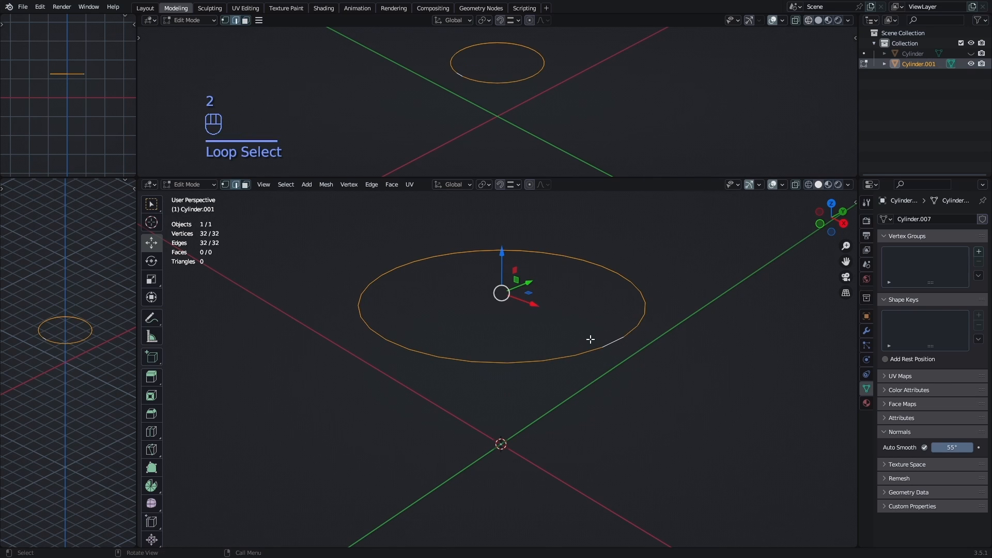
middle_drag(590, 339, 535, 313)
key(F3)
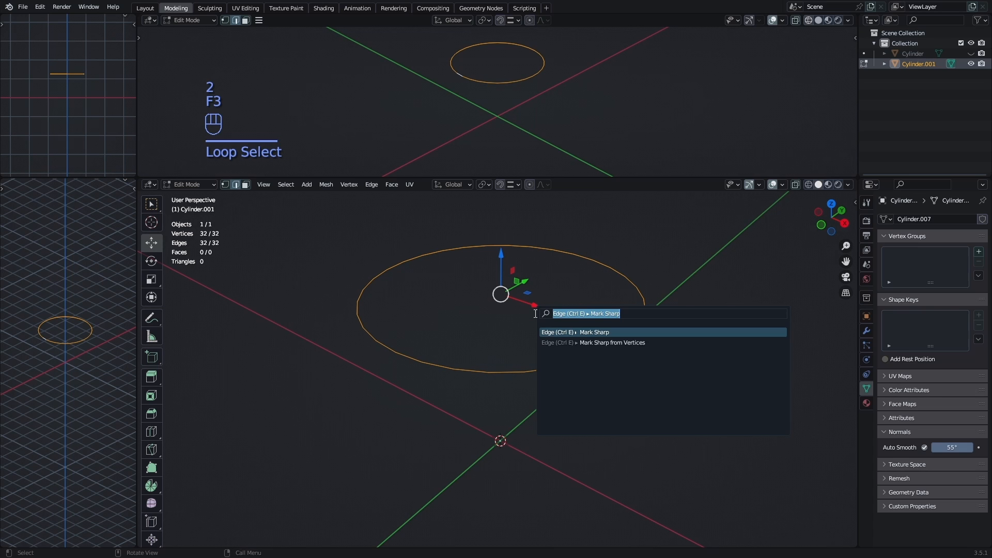
text(gri)
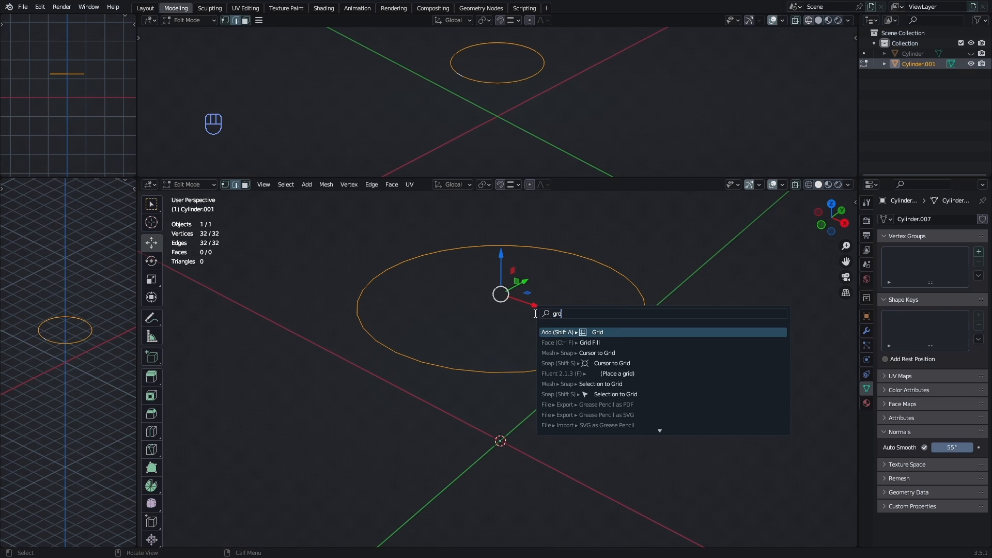
key(Down)
key(Return)
Unhide the pot body and select a single vertex on the gridded disc in Edit Mode
key(Tab)
key(alt+h)
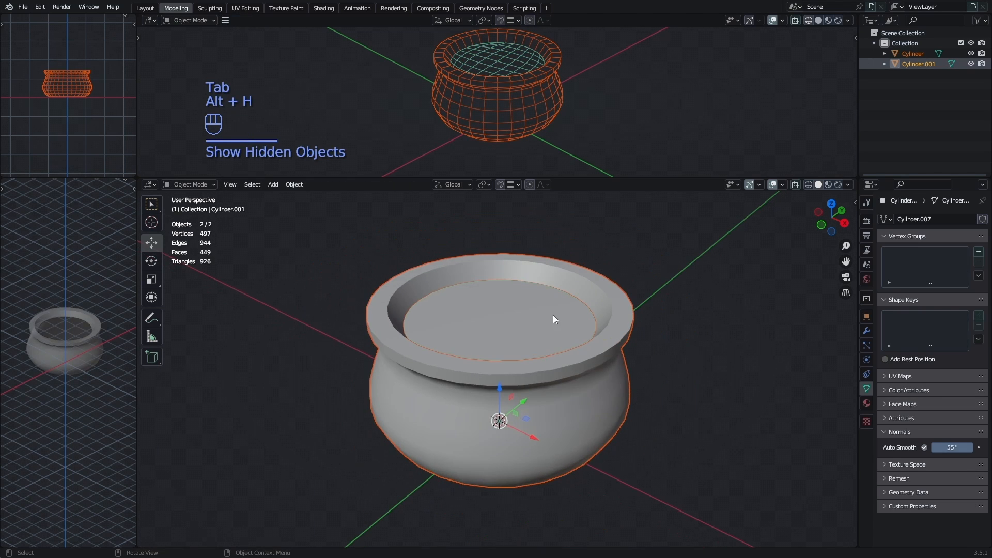
key(Tab)
key(1)
scroll(541, 317, up, 1)
click(526, 282)
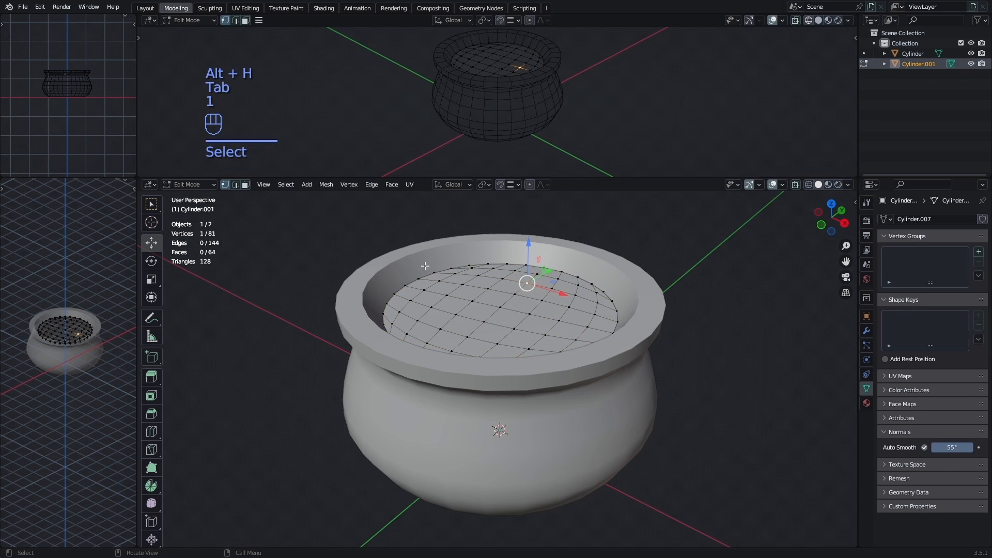
Enable proportional editing and raise vertices of the disc's grid by about 0.08 m to start an uneven surface
scroll(453, 279, up, 1)
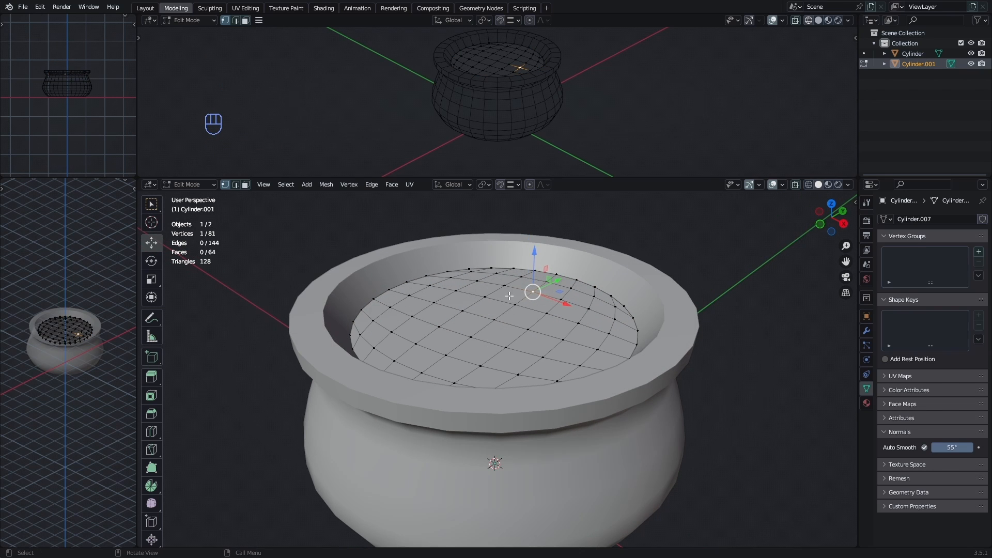
click(528, 186)
scroll(638, 331, down, 1)
middle_drag(646, 333, 617, 319)
drag(543, 282, 544, 278)
click(476, 315)
middle_drag(498, 333, 534, 344)
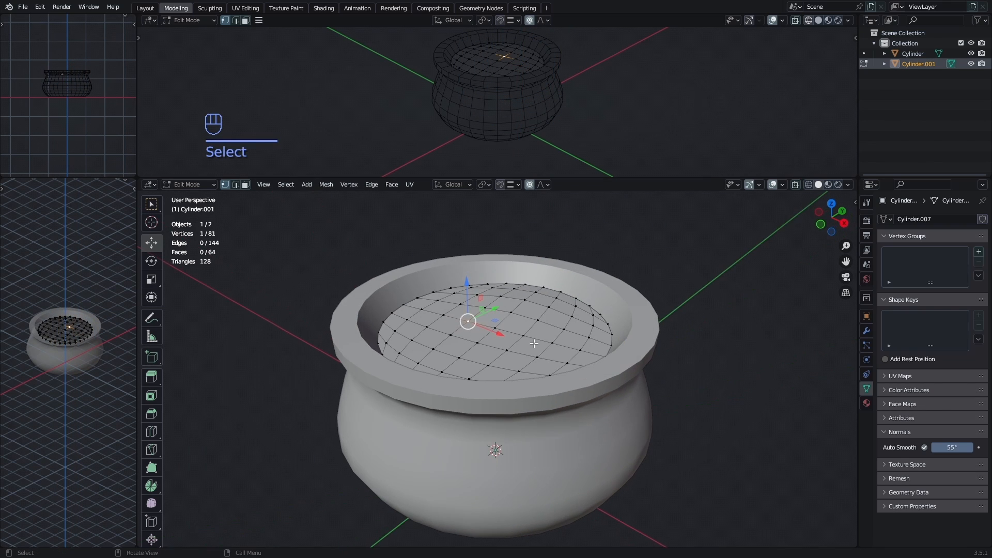
key(g)
click(466, 343)
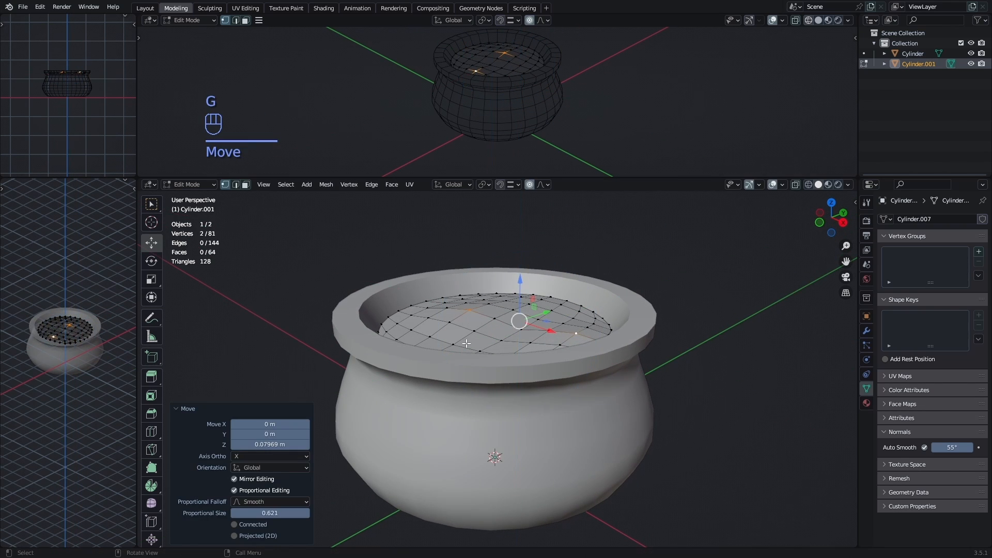
Shift another vertex of the disc's grid along Y by about 0.25 m with smooth proportional falloff
middle_drag(452, 327, 516, 329)
click(432, 317)
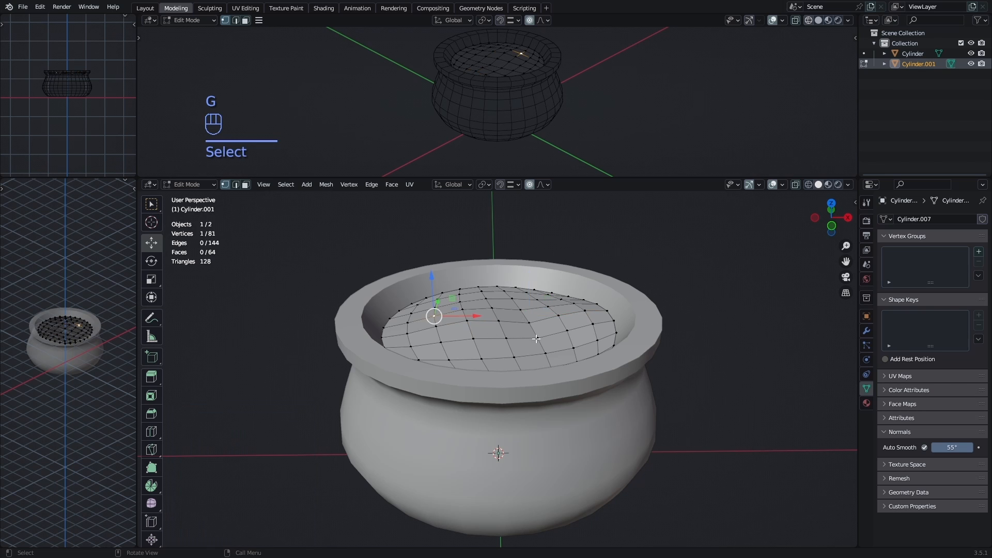
key(g)
key(y)
click(613, 328)
middle_drag(611, 329, 663, 343)
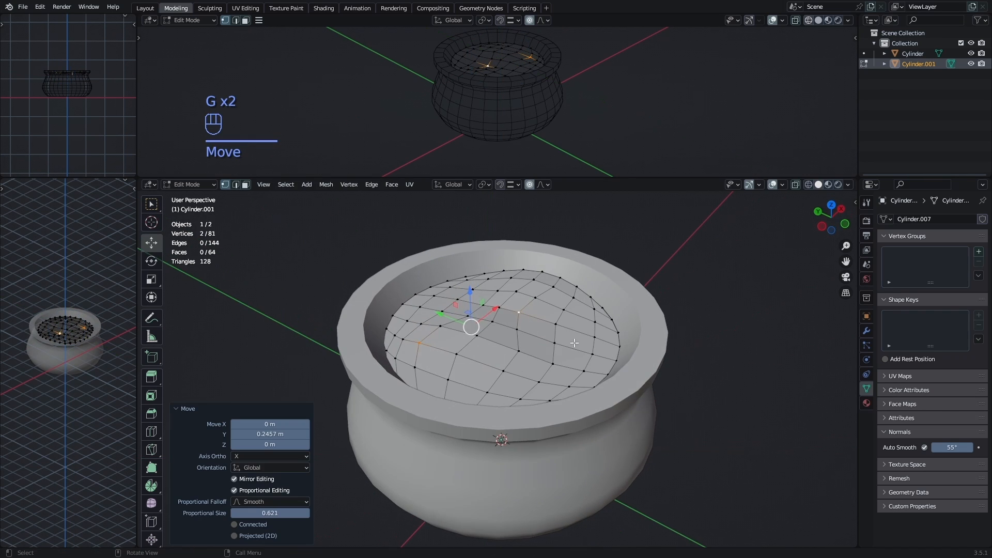
Move two more grid vertices freely with proportional editing to add bumps to the disc
click(550, 363)
middle_drag(556, 366, 516, 343)
key(g)
click(595, 345)
click(590, 325)
key(g)
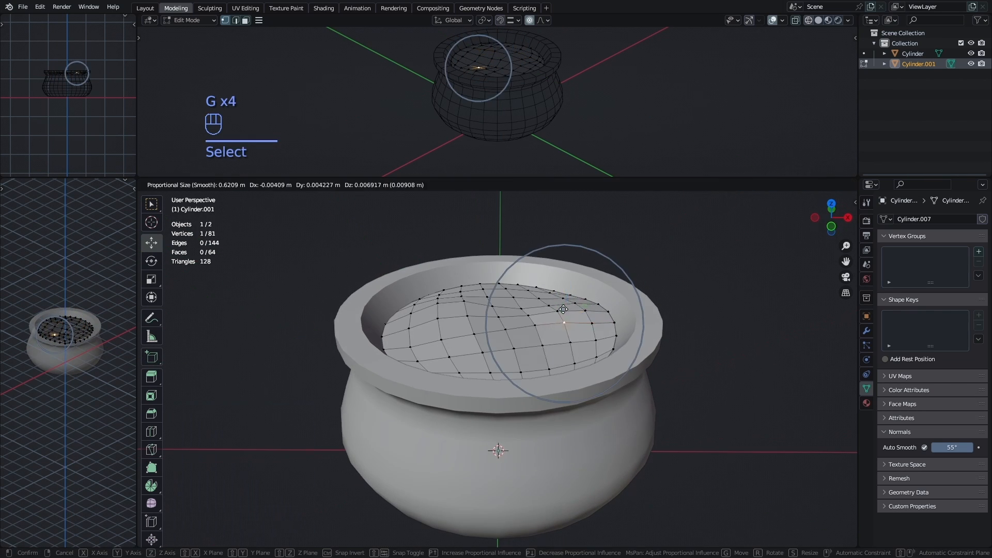
click(597, 316)
Displace further vertices around the disc with proportional editing to finish its lumpy surface
middle_drag(597, 316, 504, 311)
click(573, 311)
key(g)
click(586, 300)
click(560, 340)
key(g)
middle_drag(560, 340, 539, 335)
click(584, 310)
Select all faces of the lumpy disc and shade them smooth
key(Tab)
key(Tab)
key(3)
key(a)
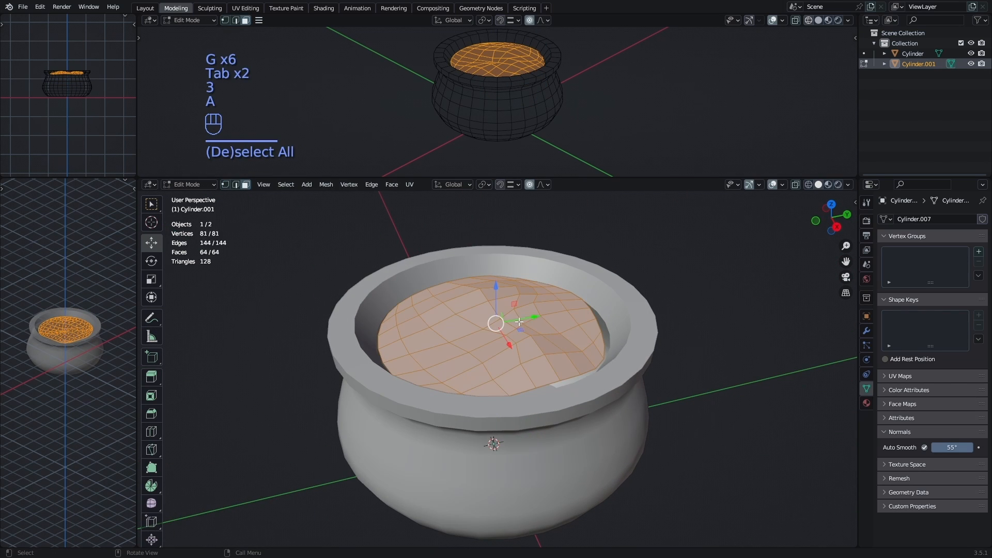
right_click(519, 321)
click(514, 406)
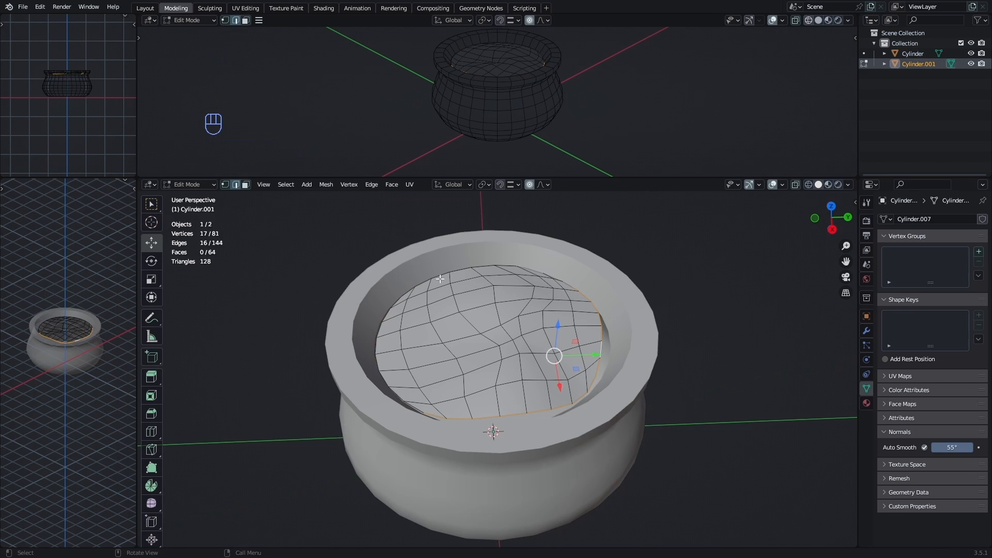
Extrude the disc's whole boundary loop in place and scale it outward by 1.112, with proportional editing off
alt+shift+click(440, 278)
alt+shift+click(391, 372)
middle_drag(413, 369, 436, 391)
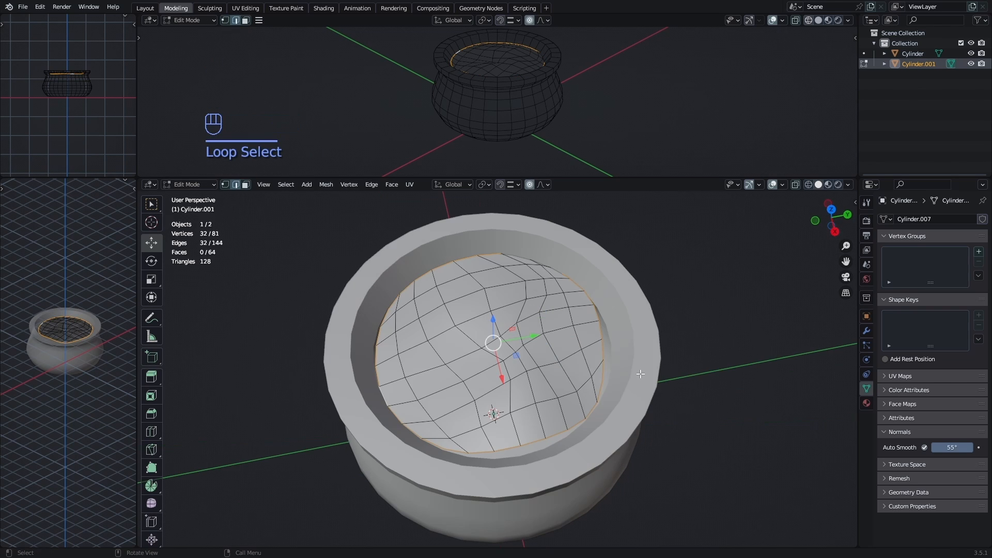
key(z)
click(582, 372)
key(e)
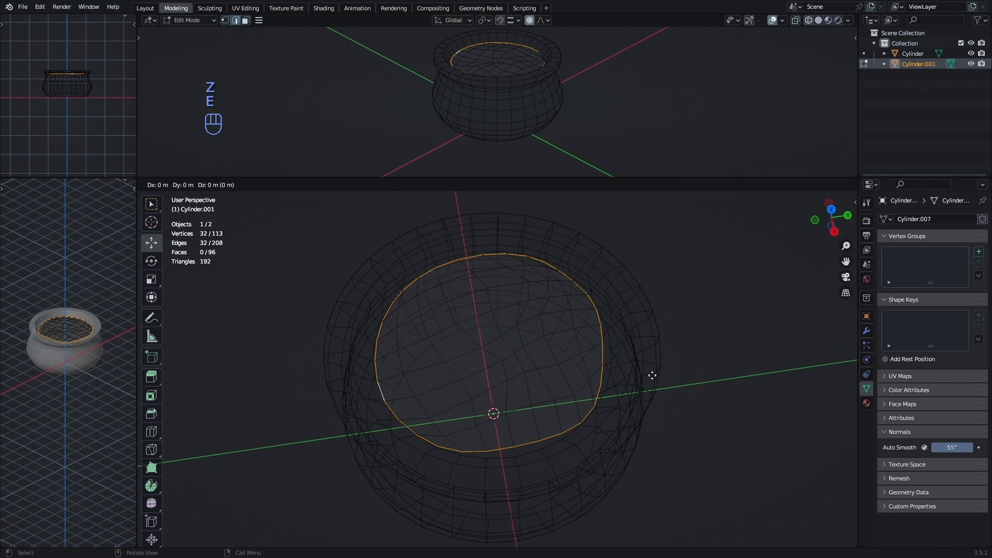
right_click(652, 375)
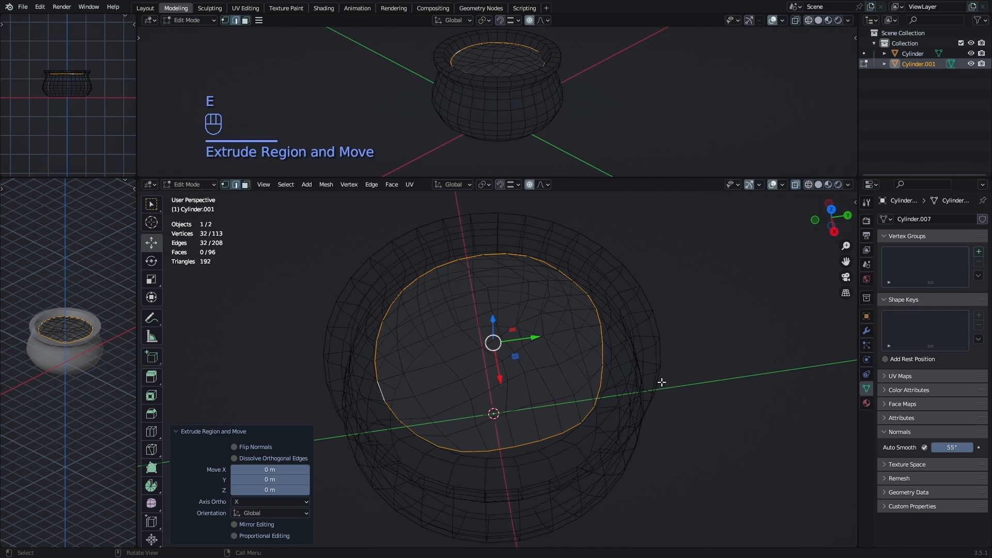
key(s)
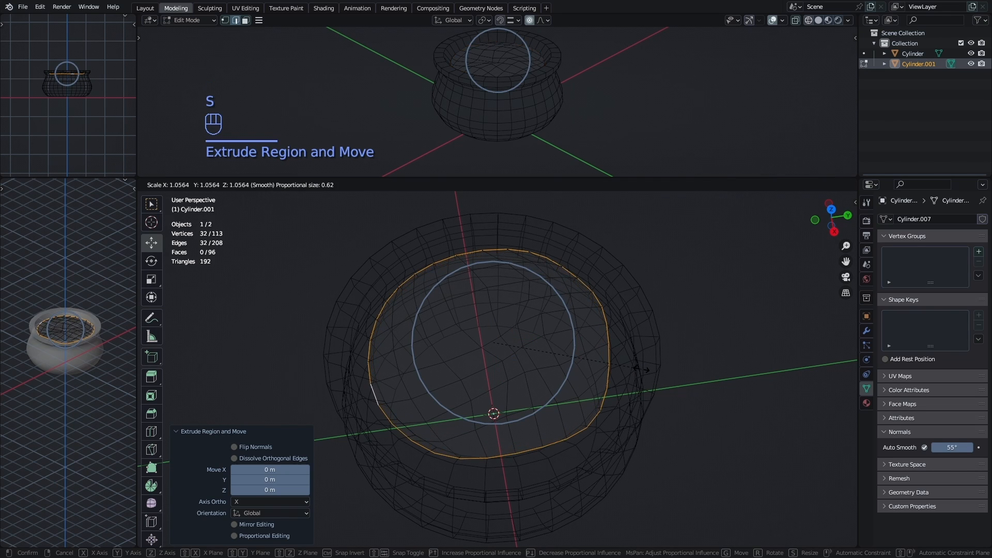
right_click(641, 368)
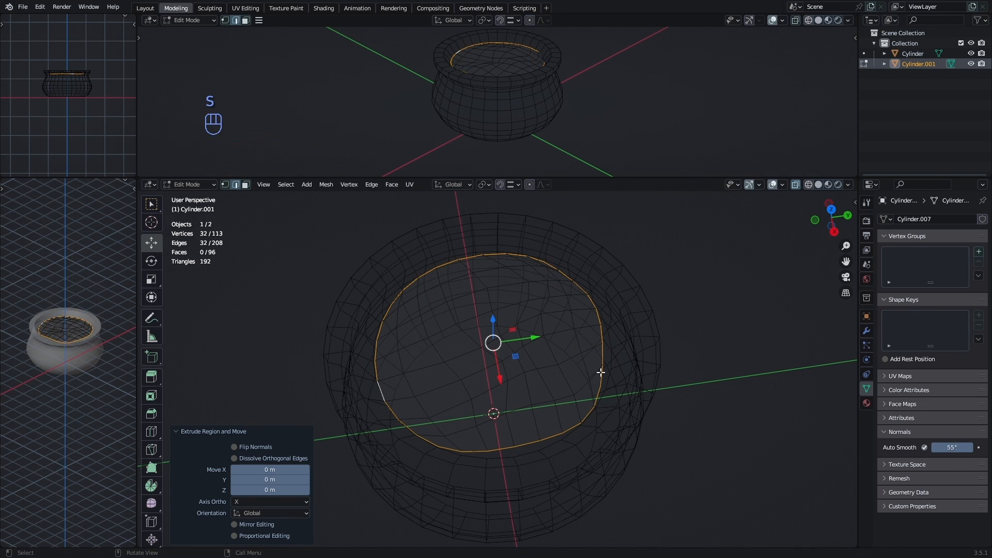
key(s)
click(625, 377)
key(z)
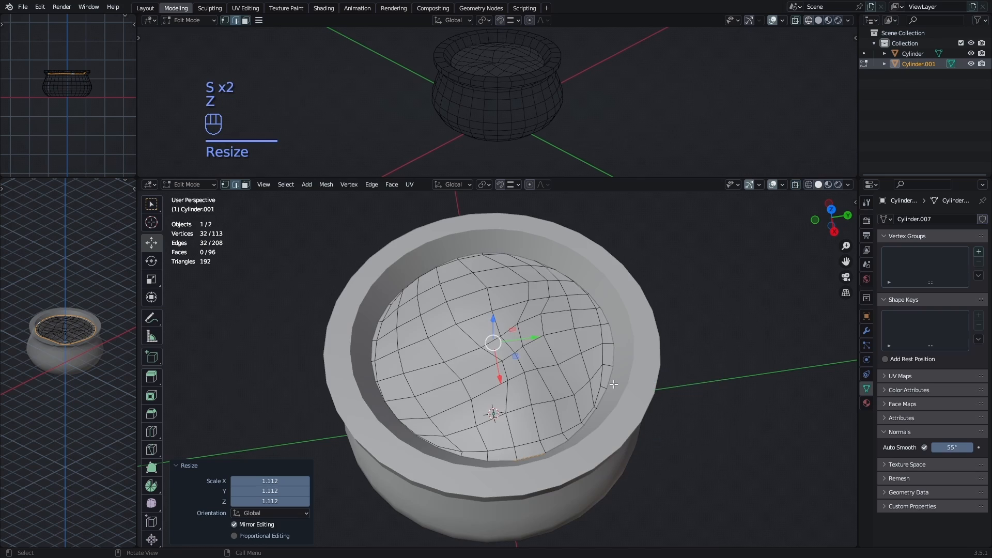
Push adjoining edges on the disc's rim outward into the pot wall, about 0.023 m along X and 0.034 m along Y
middle_drag(572, 489, 598, 443)
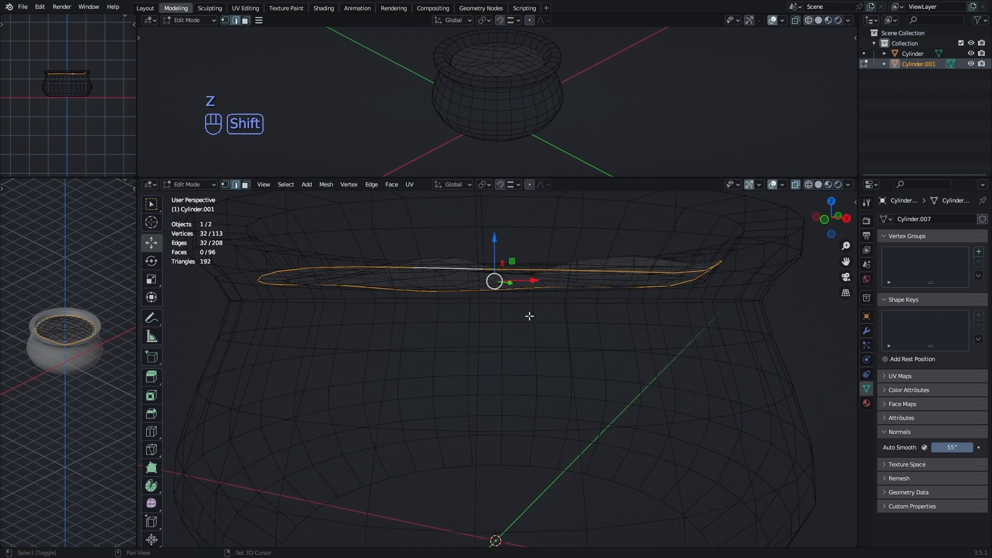
shift+middle_drag(529, 316, 589, 351)
shift+middle_drag(590, 351, 579, 287)
click(610, 363)
shift+click(607, 330)
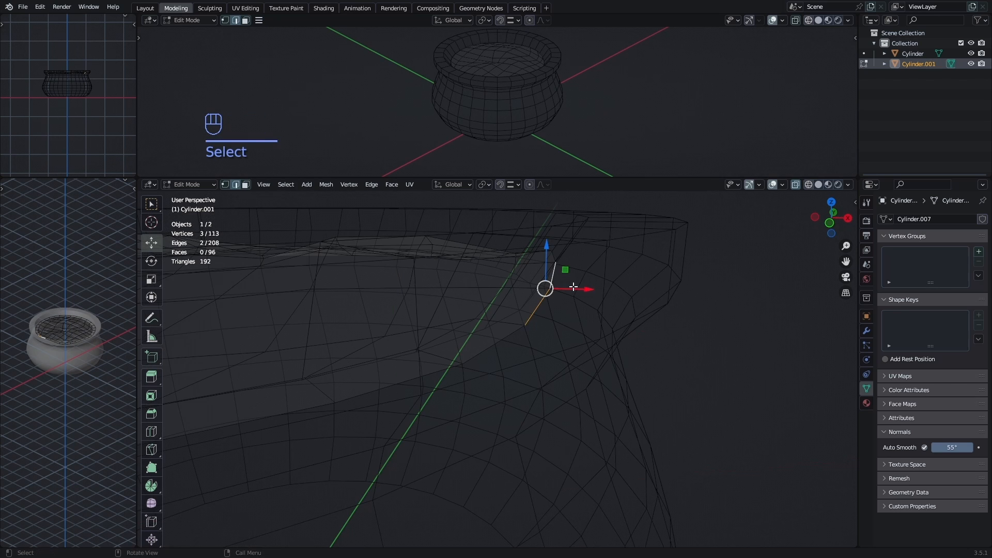
drag(575, 286, 586, 287)
middle_drag(585, 287, 482, 323)
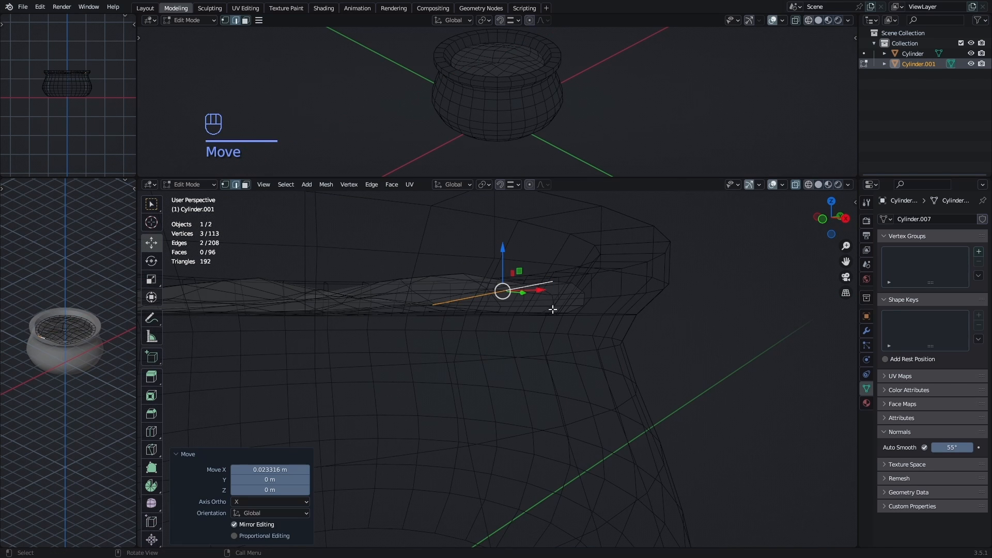
mouse_move(529, 296)
middle_down()
mouse_move(660, 330)
mouse_move(556, 328)
middle_up()
key(z)
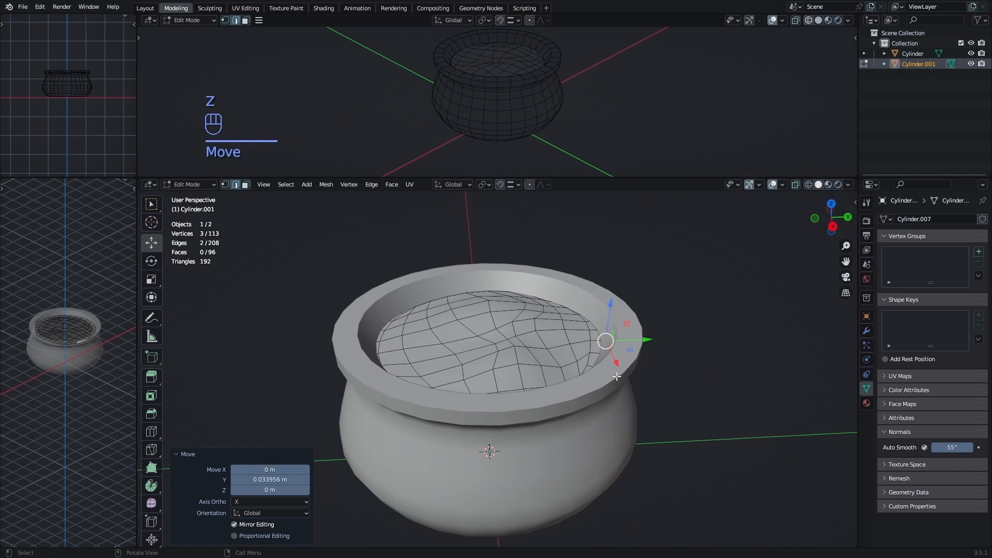
Rename the pot body as Pot and the inner disc as Dirt in Object Mode
double_click(913, 54)
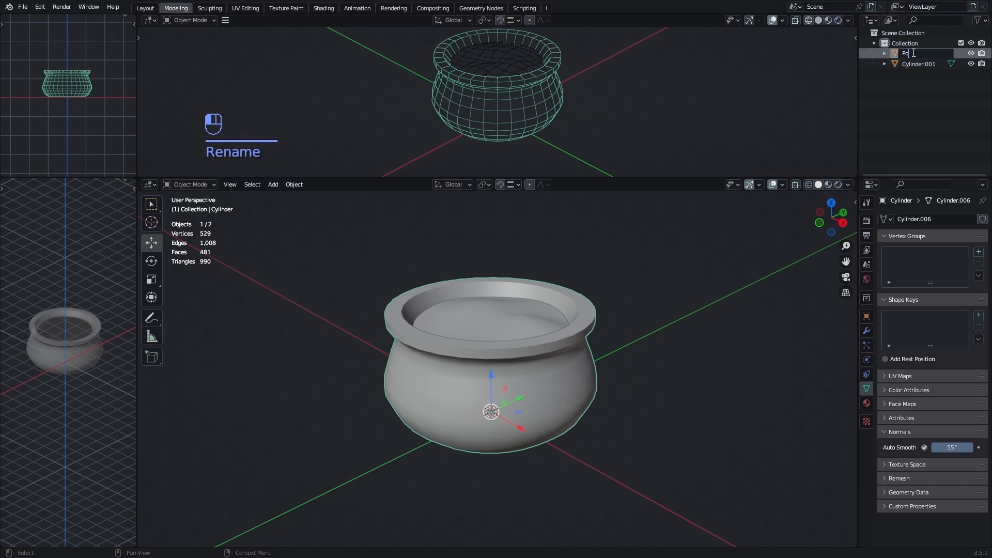
click(511, 380)
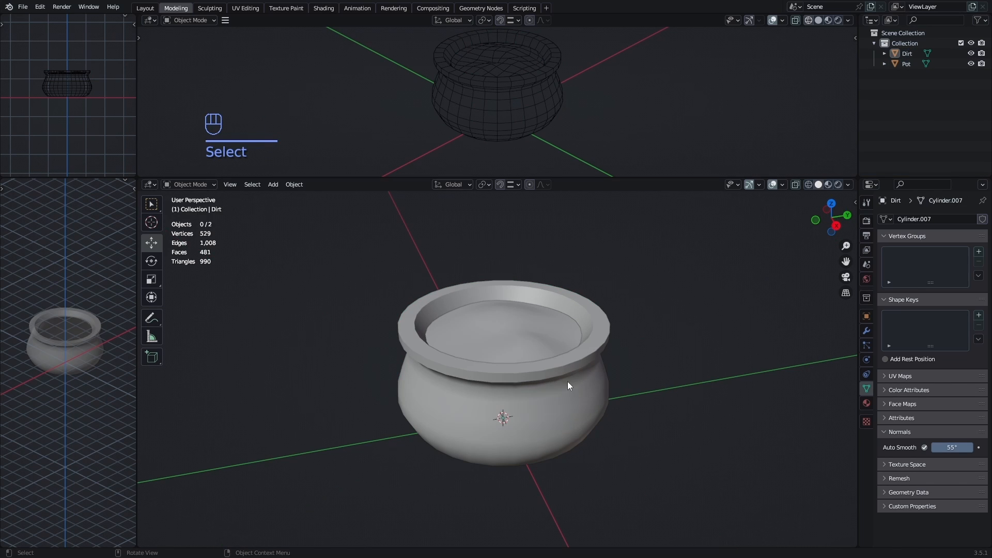
middle_drag(567, 386, 577, 367)
Add a Bezier curve and move it up along Z by about 2.16 m, above the pot
key(shift+a)
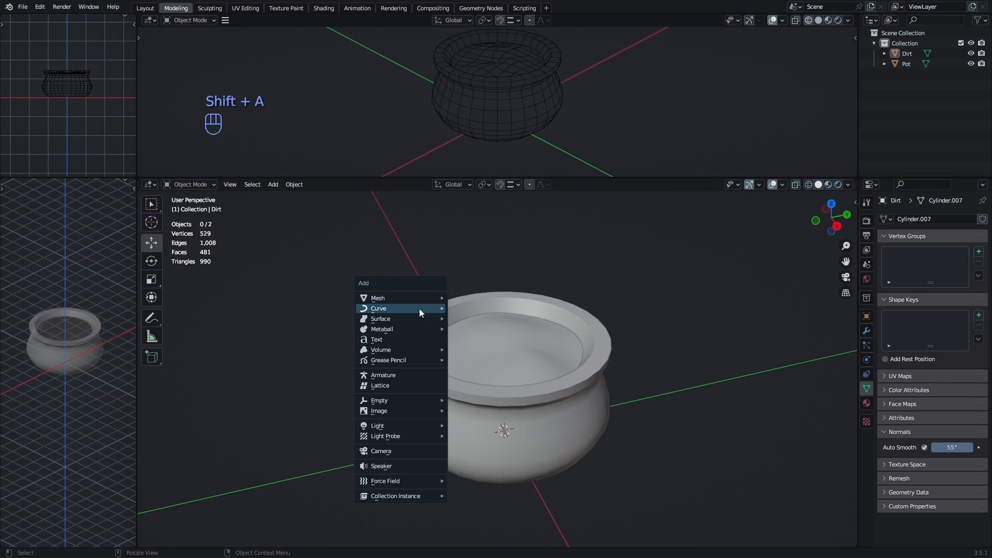
mouse_move(419, 308)
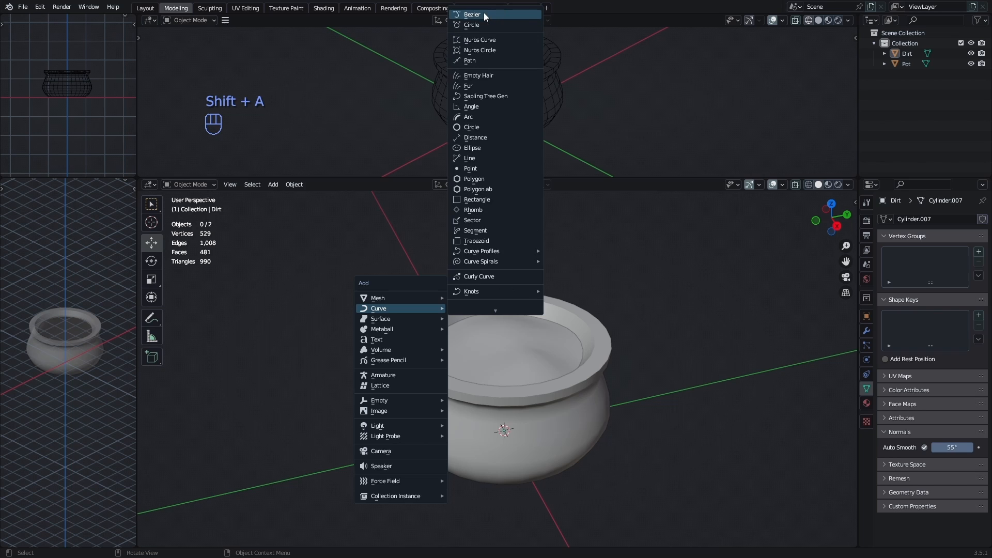
click(479, 15)
key(g)
key(z)
click(519, 306)
Rotate the Bezier curve 90° about the X axis
key(r)
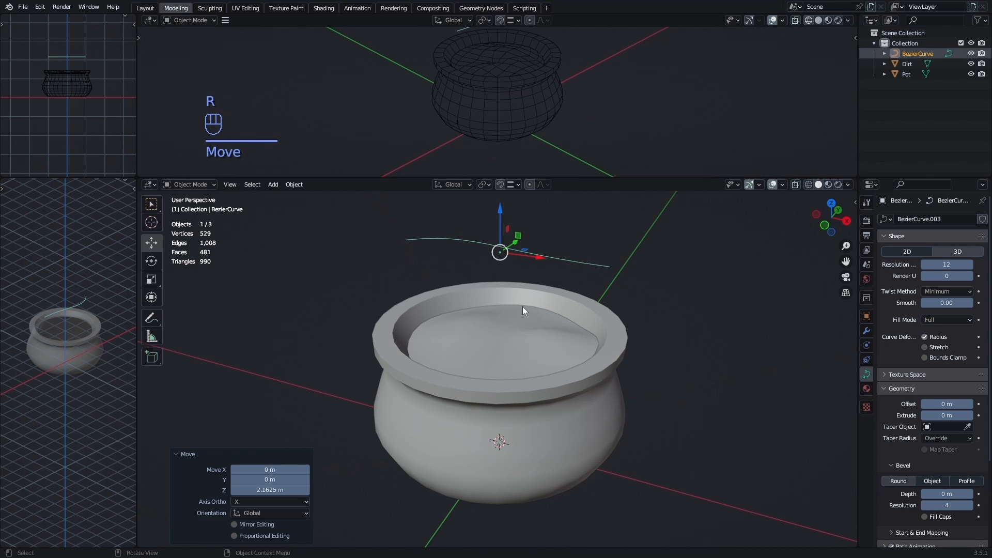
key(r)
key(x)
key(9)
key(0)
key(Return)
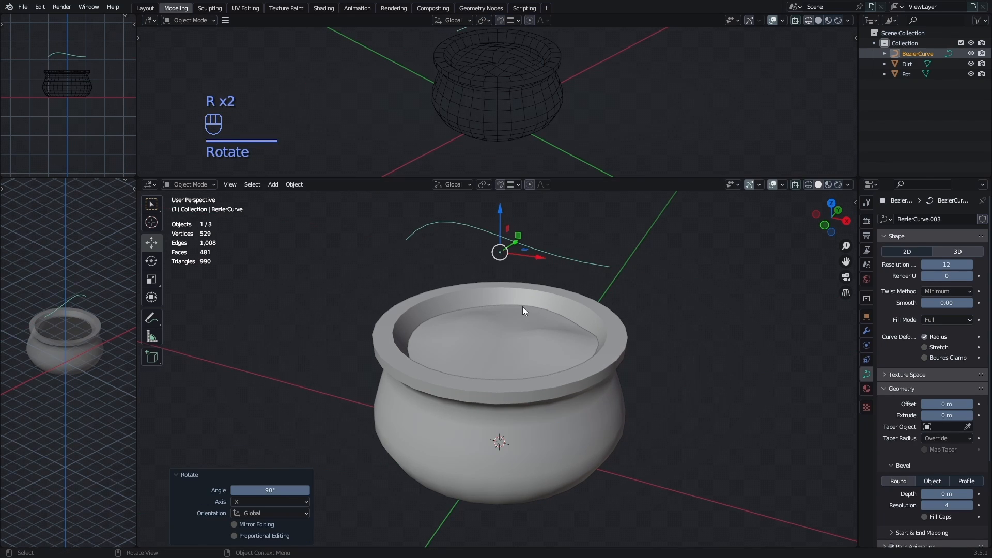
Give the curve a round bevel with a depth of 0.03 m and a resolution of 0
shift+middle_drag(522, 306, 512, 323)
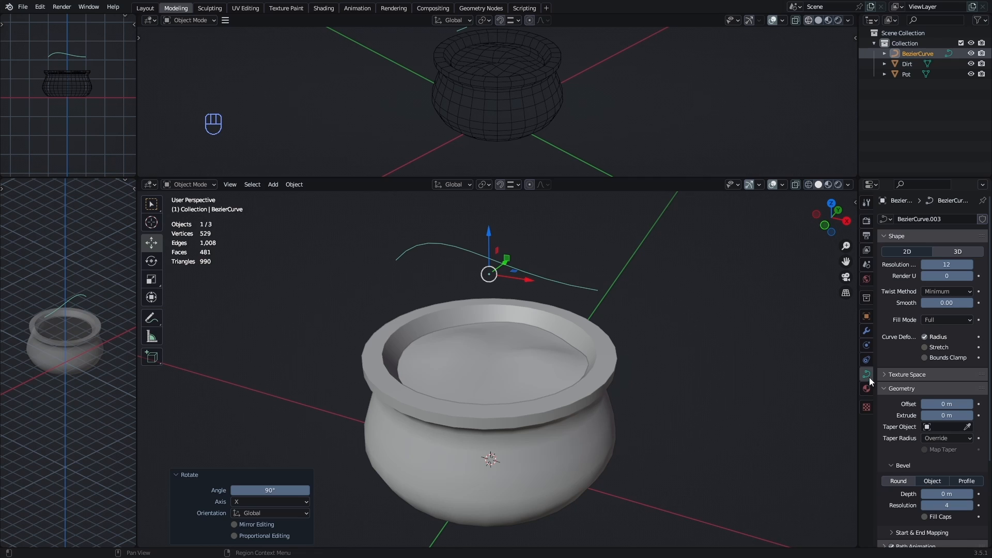
drag(941, 493, 925, 497)
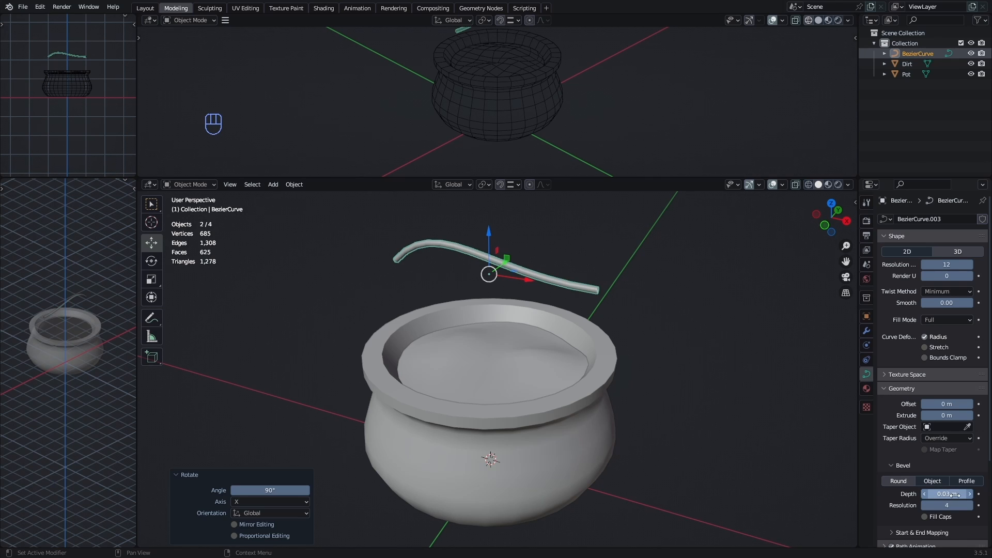
drag(946, 505, 925, 505)
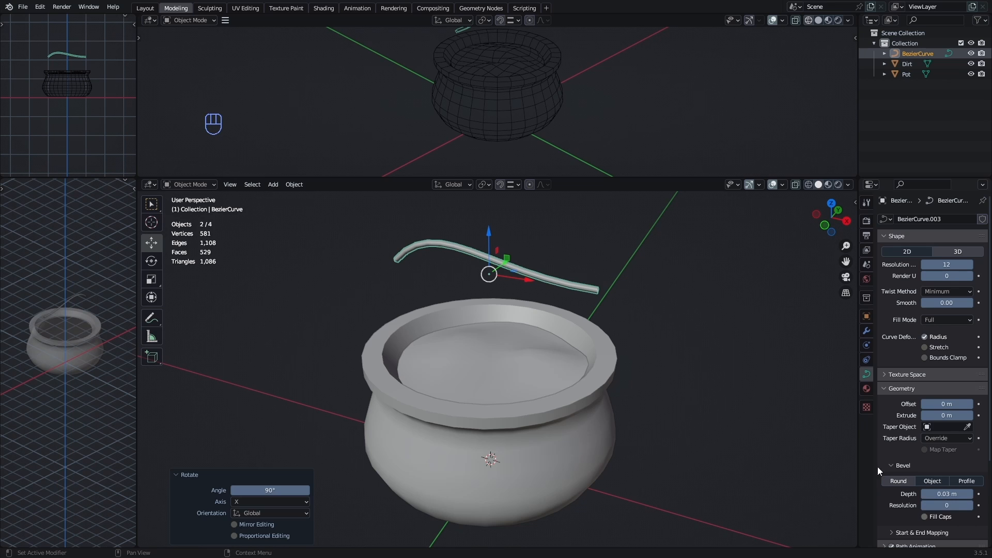
middle_drag(674, 335, 626, 333)
scroll(593, 308, up, 1)
middle_drag(498, 276, 523, 274)
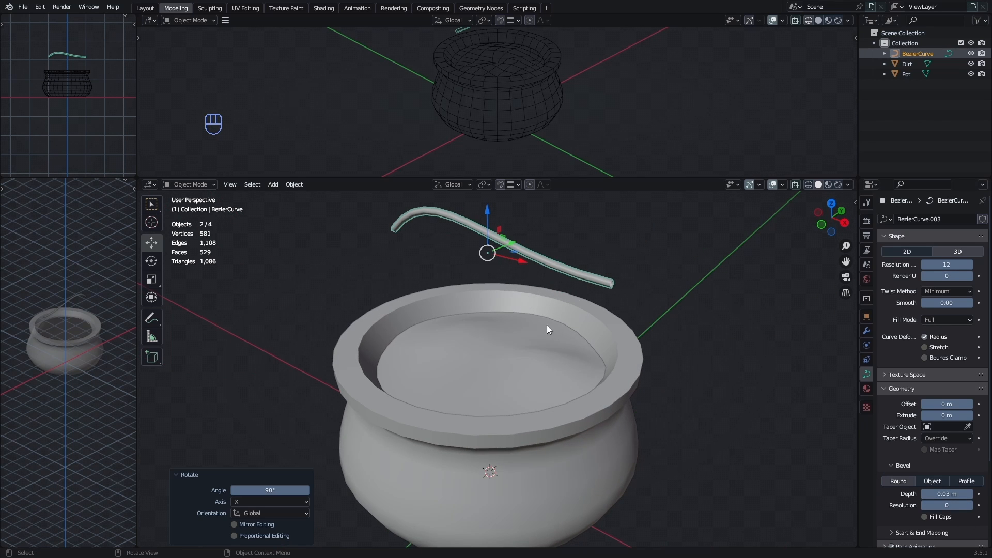
Duplicate the beveled Bezier curve, lower the copy along Z into the pot's opening, and enter Edit Mode on it
middle_drag(547, 326, 560, 274)
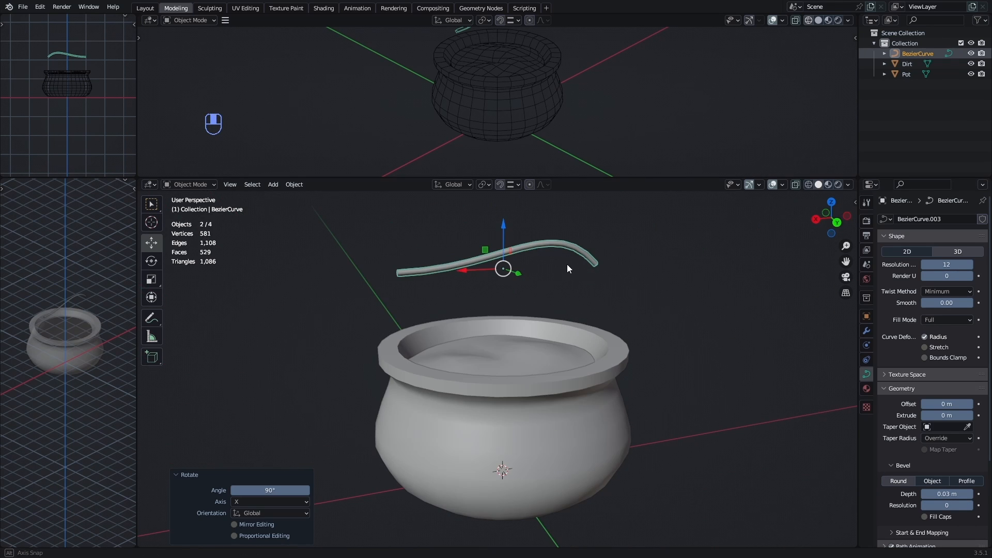
key(shift+d)
key(z)
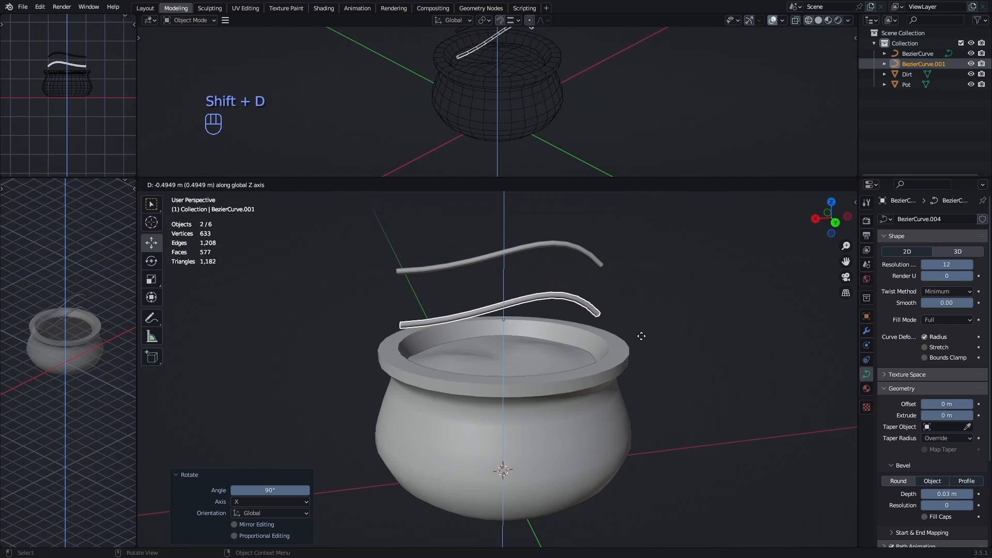
click(601, 344)
key(Tab)
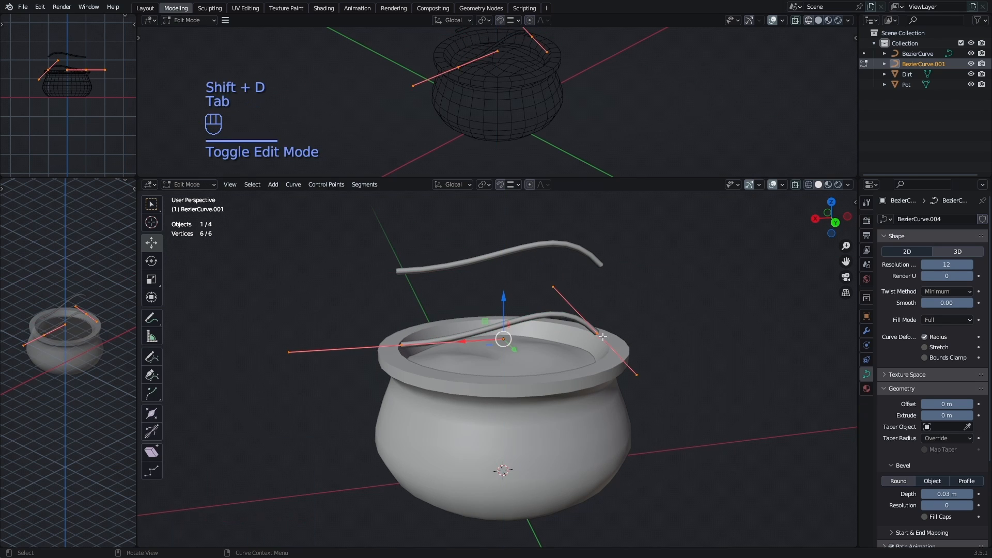
Move the copy's higher-arched end control point inward along X and down about 0.27 m along Z into the dirt
click(595, 334)
key(g)
key(x)
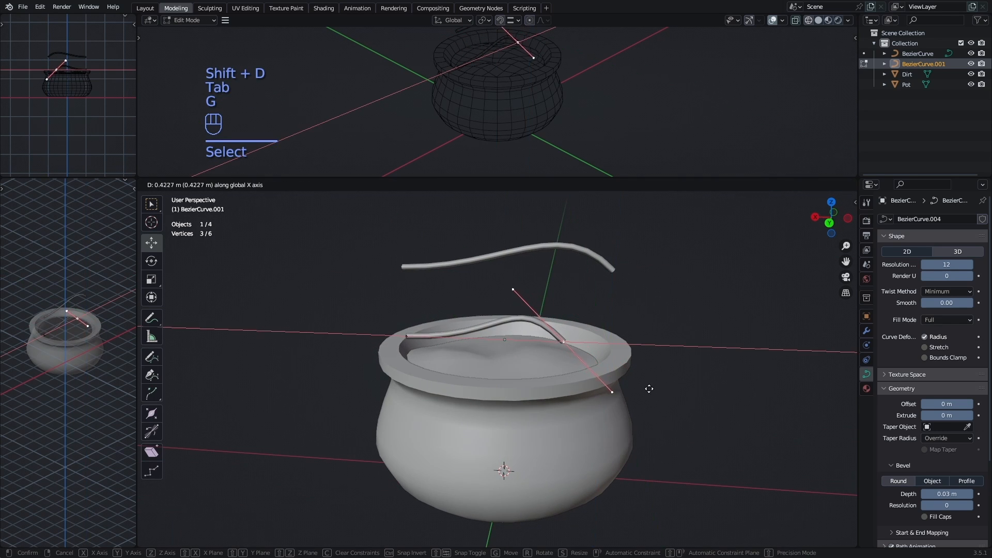
click(608, 388)
drag(527, 302, 528, 330)
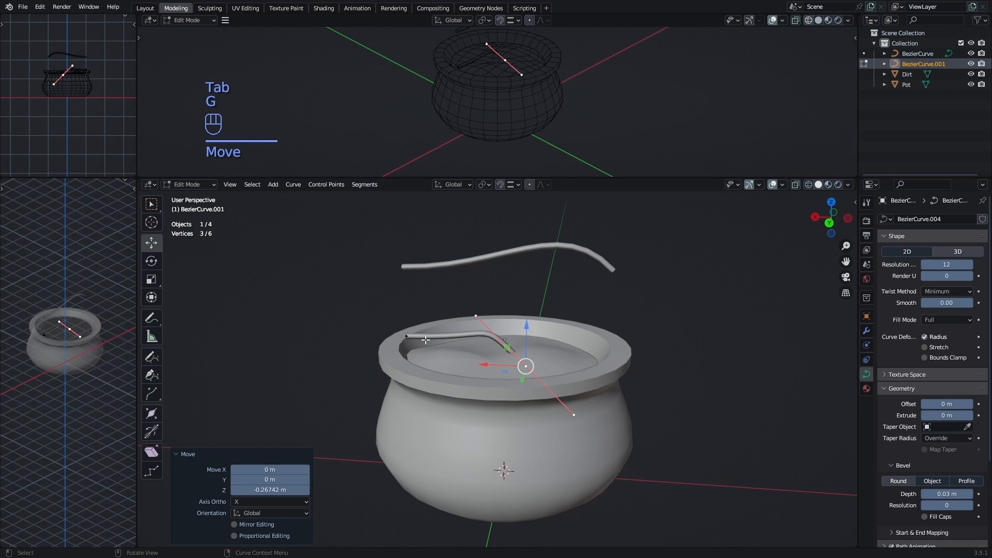
Move the curve's other end control point about 0.63 m along Y toward the rim and shrink its handles
click(408, 337)
middle_drag(433, 353, 562, 333)
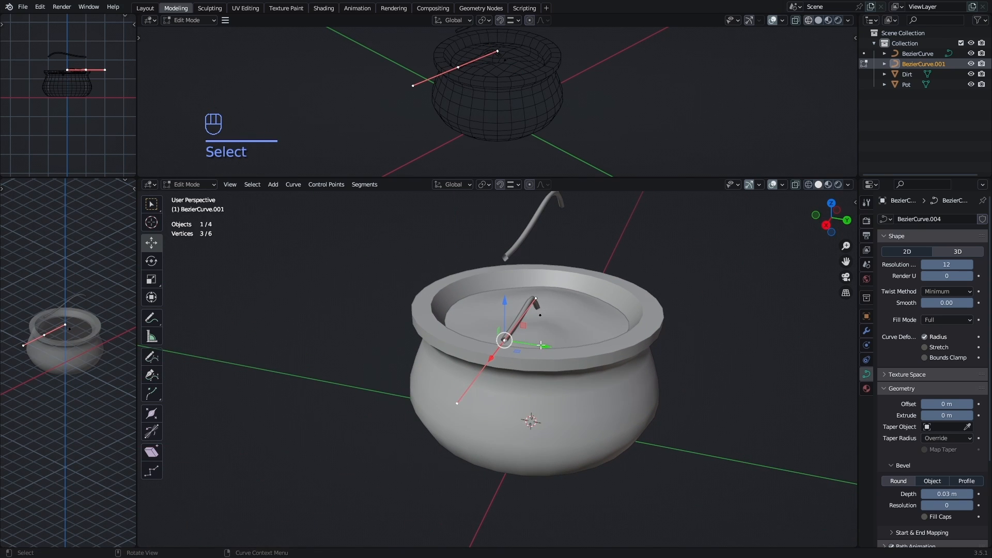
drag(540, 345, 594, 346)
middle_drag(594, 346, 721, 374)
key(s)
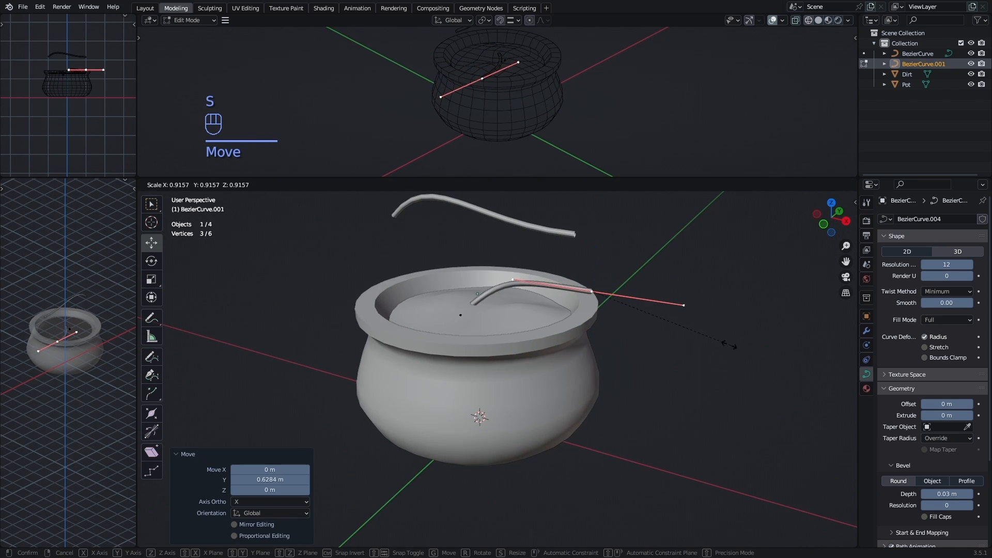
click(698, 327)
Rotate the rim-side control point so the stem slopes downward, and lower it about 0.03 m along Z
middle_drag(693, 324, 696, 314)
key(r)
click(688, 343)
drag(615, 294, 636, 304)
Extrude the stem's rim-side end point down beside the pot by about 1.33 m in X, -0.90 m in Y and -1.23 m in Z
middle_drag(708, 365, 629, 270)
scroll(606, 285, down, 2)
middle_drag(436, 245, 571, 311)
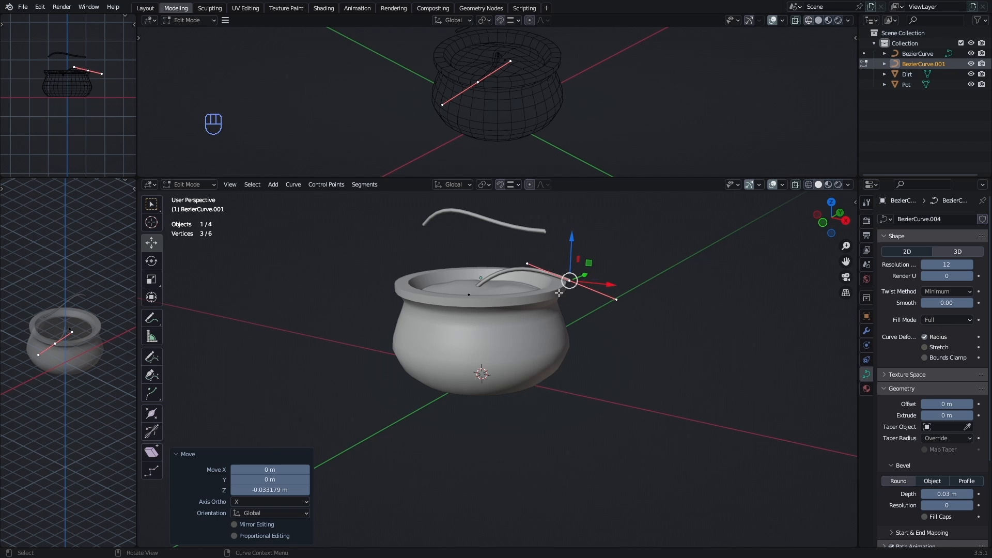
middle_drag(648, 349, 661, 377)
scroll(569, 340, up, 1)
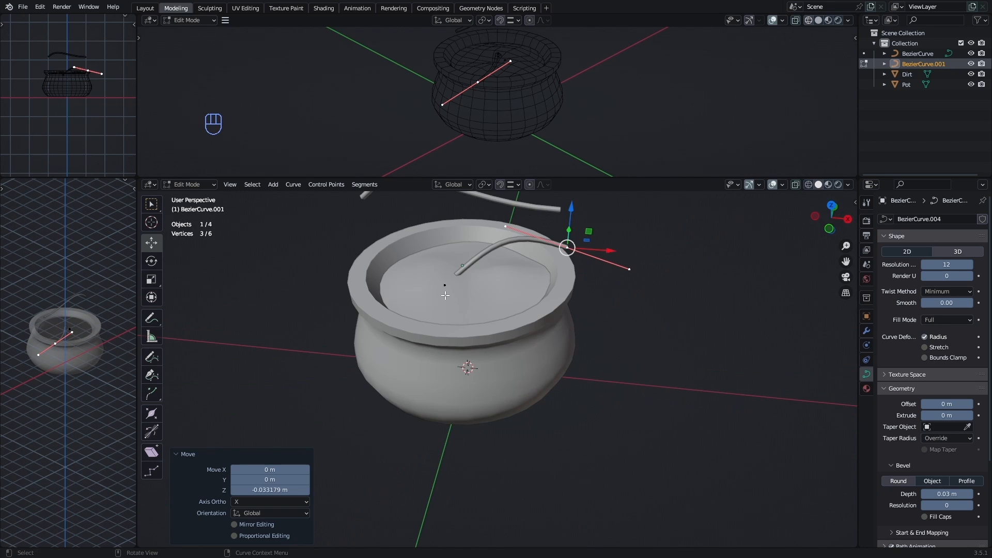
shift+middle_drag(624, 309, 558, 283)
key(e)
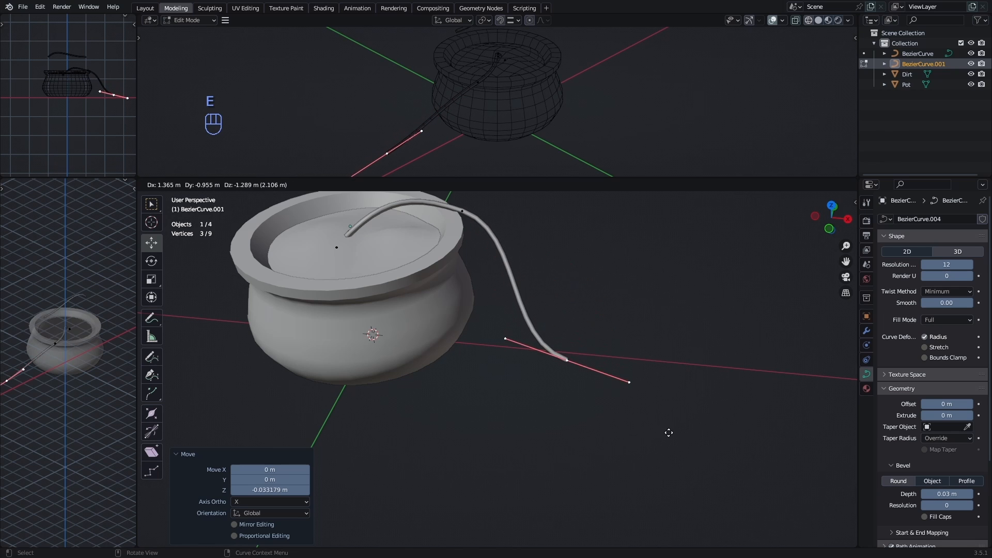
click(664, 429)
Rotate the extruded end point about the Z axis and move it along X closer to the pot
mouse_move(662, 420)
middle_down()
mouse_move(649, 410)
mouse_move(672, 416)
middle_up()
key(r)
key(z)
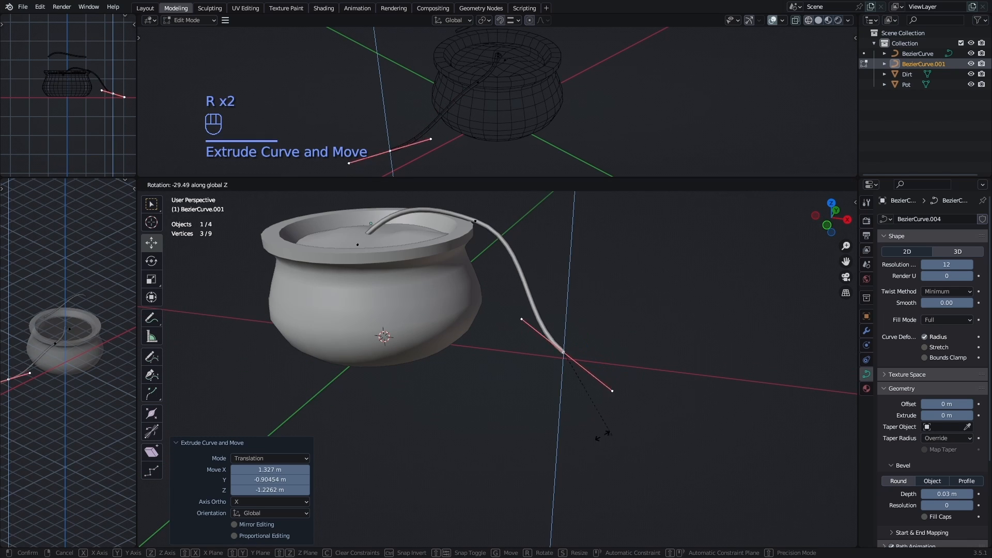
click(528, 429)
drag(595, 357, 532, 354)
middle_drag(532, 354, 600, 221)
Scale the handles of the stem's control point at the pot rim to 0.673
middle_drag(661, 275, 609, 281)
click(587, 250)
scroll(628, 281, up, 1)
middle_drag(659, 297, 629, 279)
key(s)
middle_drag(450, 303, 569, 319)
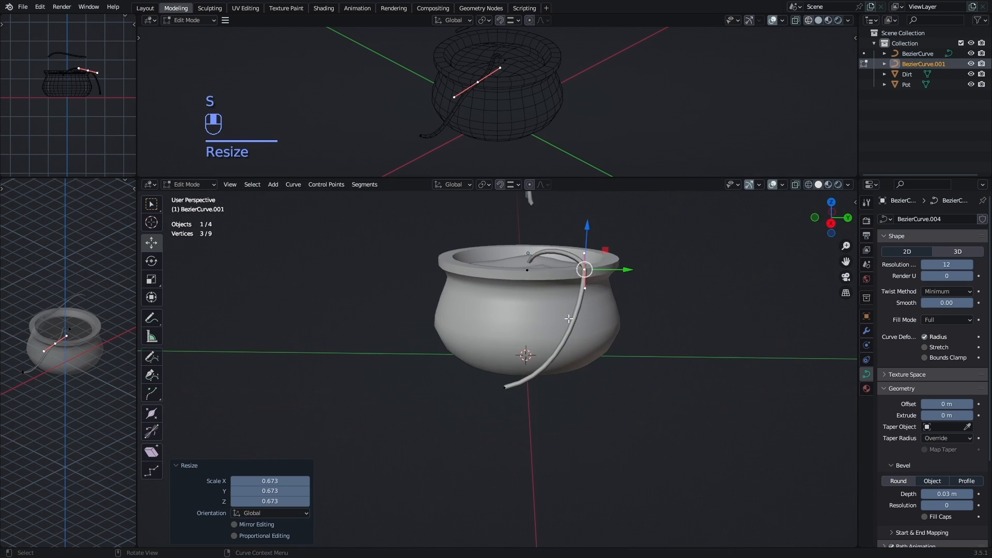
Select the stem's lower end point, move it about 0.40 m along Y, and rotate it about 11.9° in the view
drag(501, 387, 505, 391)
key(ctrl+z)
click(505, 388)
mouse_move(577, 399)
middle_down()
mouse_move(631, 400)
mouse_move(582, 389)
middle_up()
drag(552, 381, 599, 385)
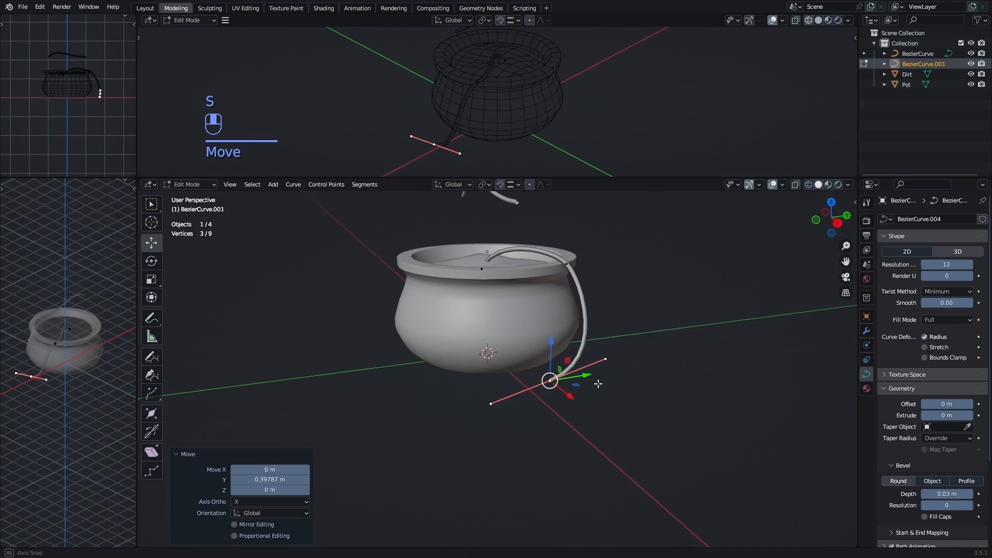
middle_drag(599, 384, 677, 345)
key(r)
click(617, 398)
Extrude a further end point backward along Y, shift it about -0.64 m along X, and rotate its handles to curl the stem
scroll(620, 400, up, 2)
middle_drag(622, 297, 642, 341)
key(e)
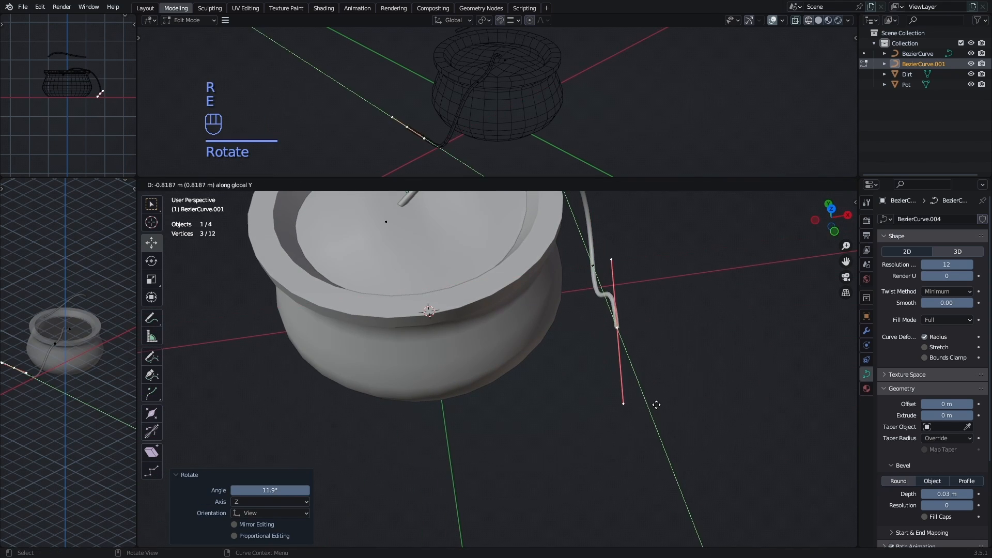
click(656, 468)
drag(677, 403, 604, 410)
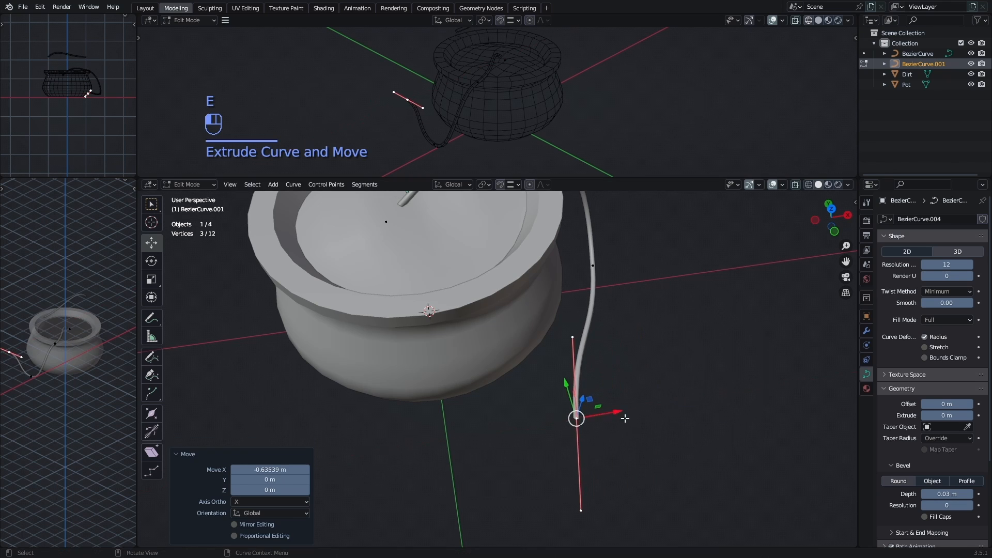
key(r)
middle_drag(604, 411, 565, 395)
click(611, 426)
Rotate the new end point's handles in a side view until they lie level with the ground
scroll(565, 395, down, 3)
key(Tab)
key(Tab)
key(r)
click(575, 354)
key(ctrl+z)
key(r)
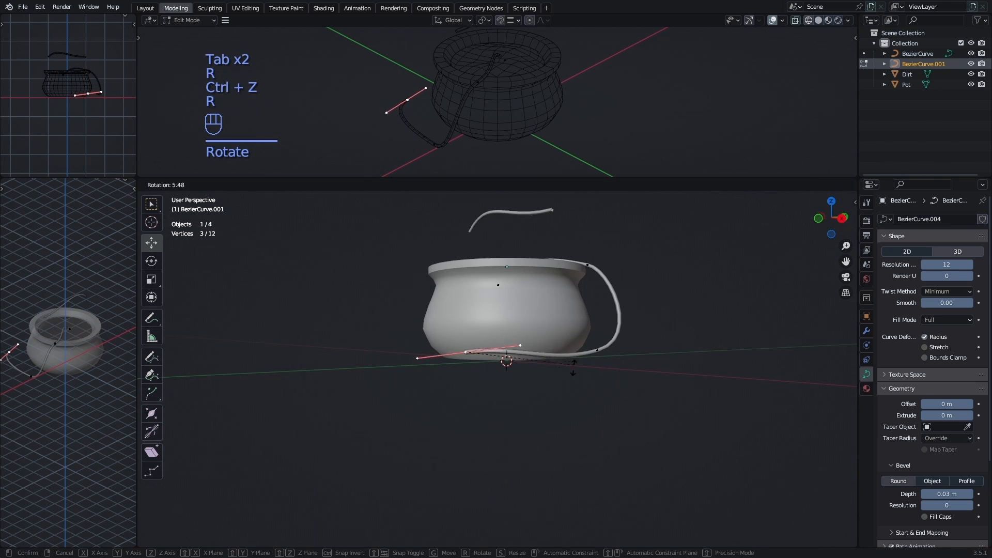
click(567, 380)
Adjust the height of the stem's end control point along Z near the base of the pot
drag(467, 309, 467, 315)
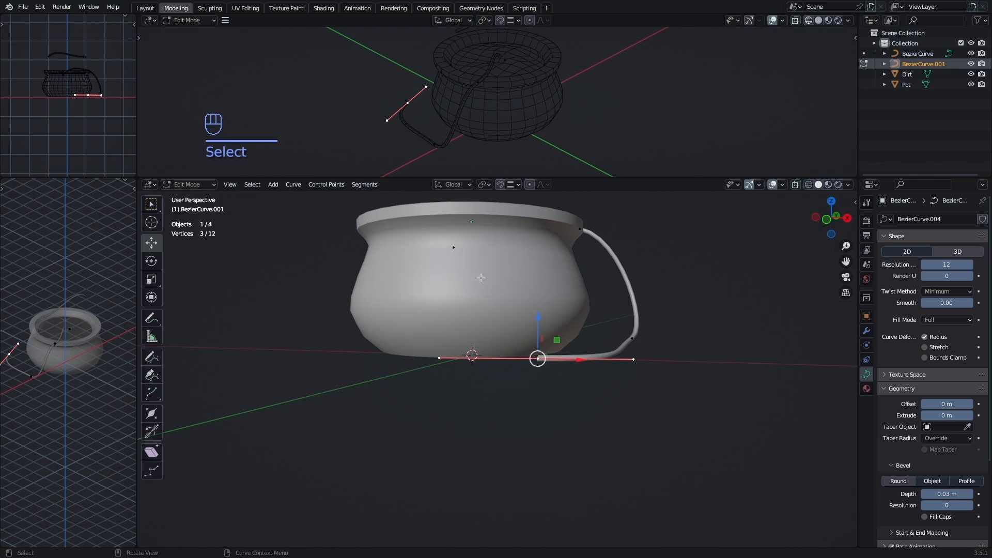
click(500, 185)
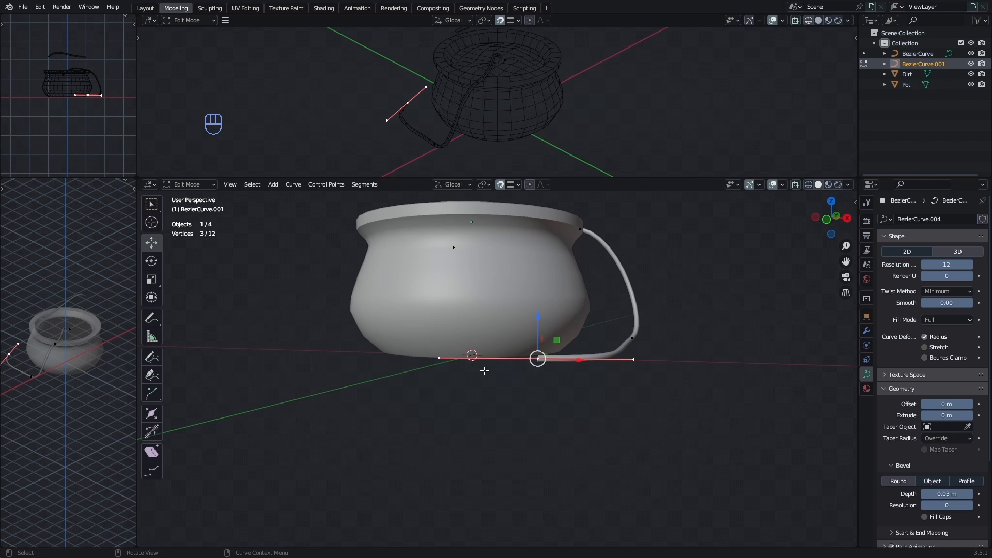
middle_drag(482, 370, 592, 320)
drag(590, 315, 488, 366)
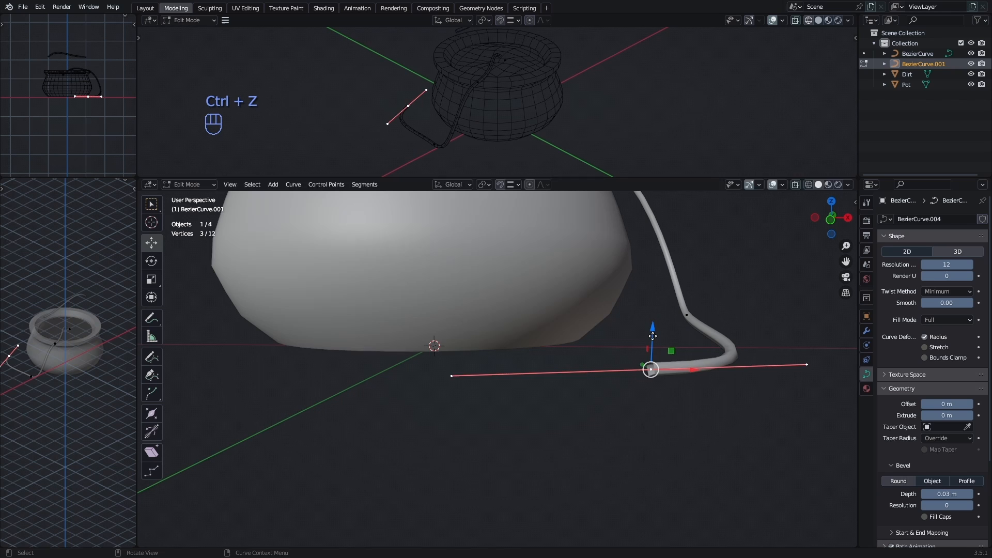
drag(653, 336, 655, 356)
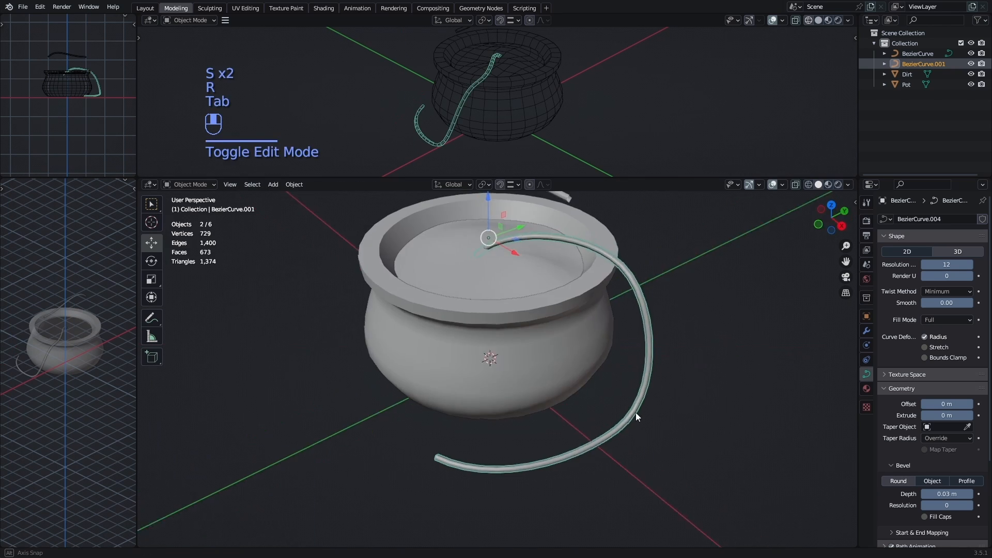
Convert the stem curve to a mesh with Visual Geometry to Mesh
middle_drag(635, 413, 612, 324)
key(F3)
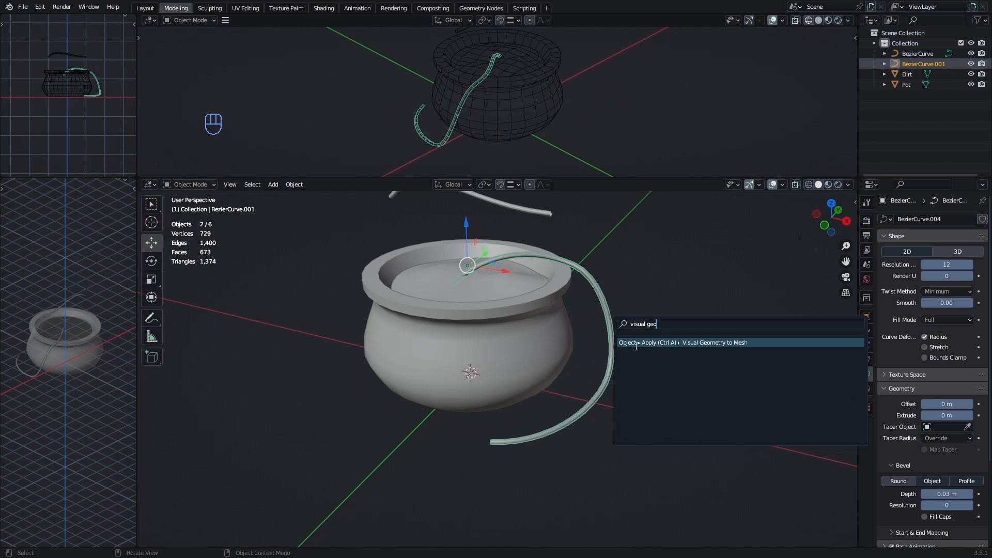
click(718, 343)
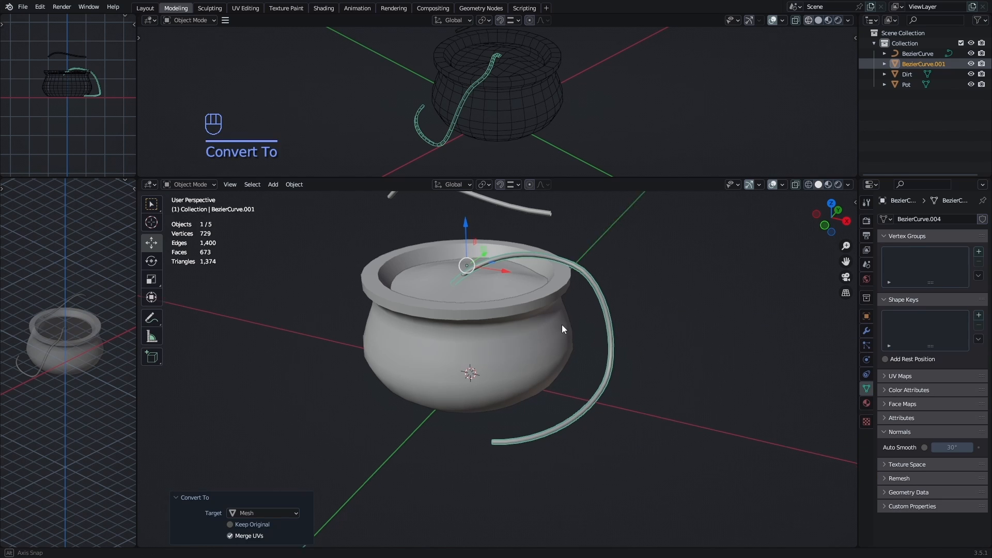
Taper the stem mesh by scaling its tip vertex to 0.198 with smooth proportional editing at a proportional size of about 2.14
middle_drag(562, 325, 561, 365)
key(Tab)
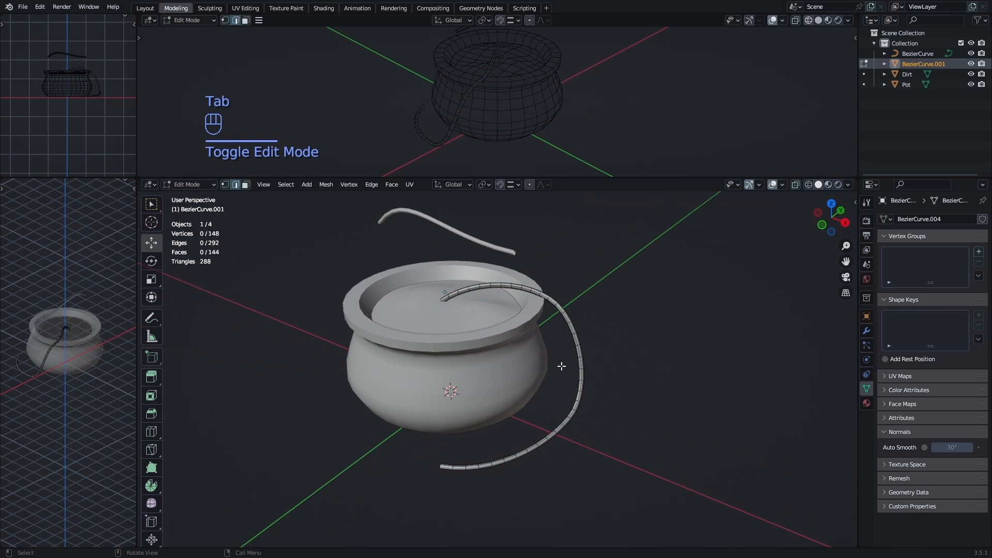
scroll(439, 437, up, 1)
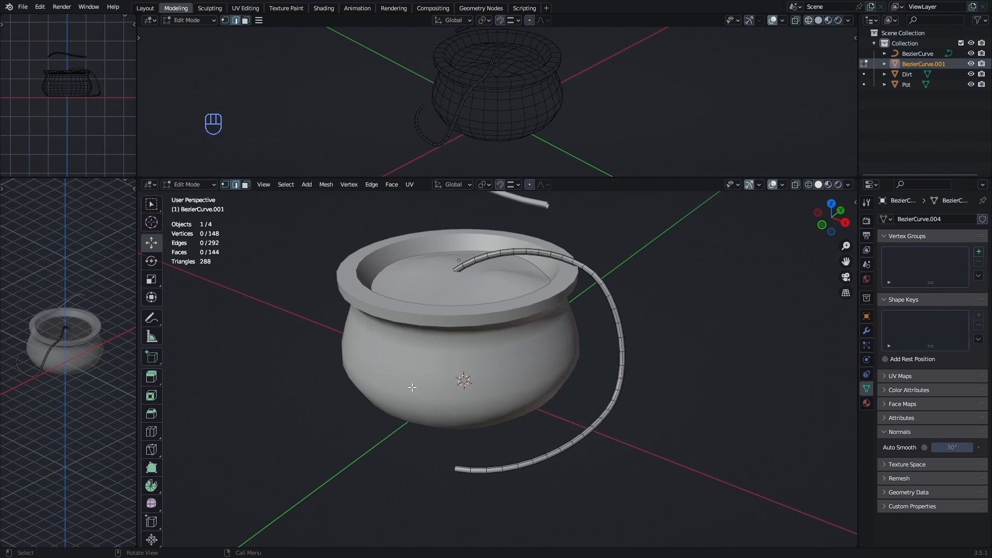
key(1)
middle_drag(457, 465, 548, 374)
scroll(545, 373, up, 3)
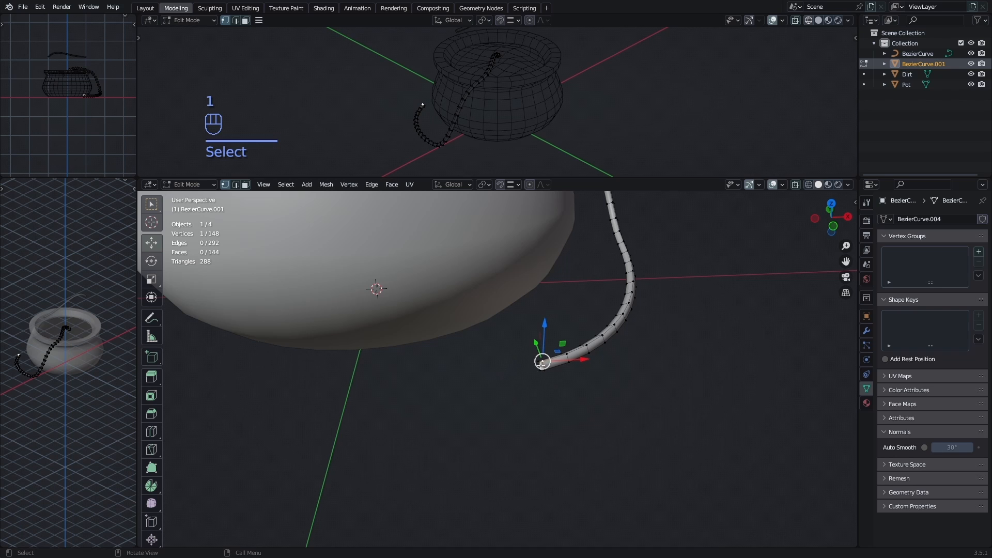
scroll(542, 363, down, 4)
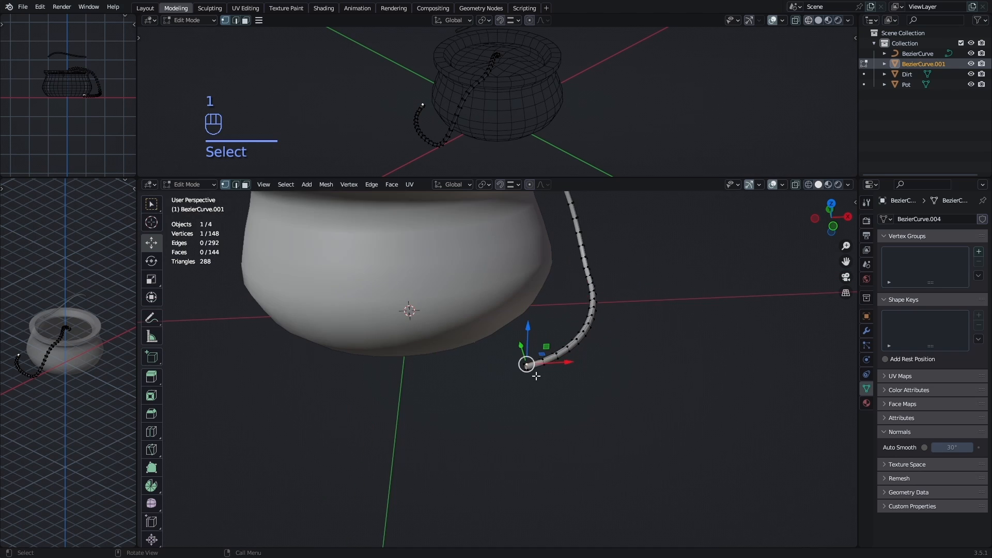
click(529, 185)
middle_drag(563, 341, 582, 430)
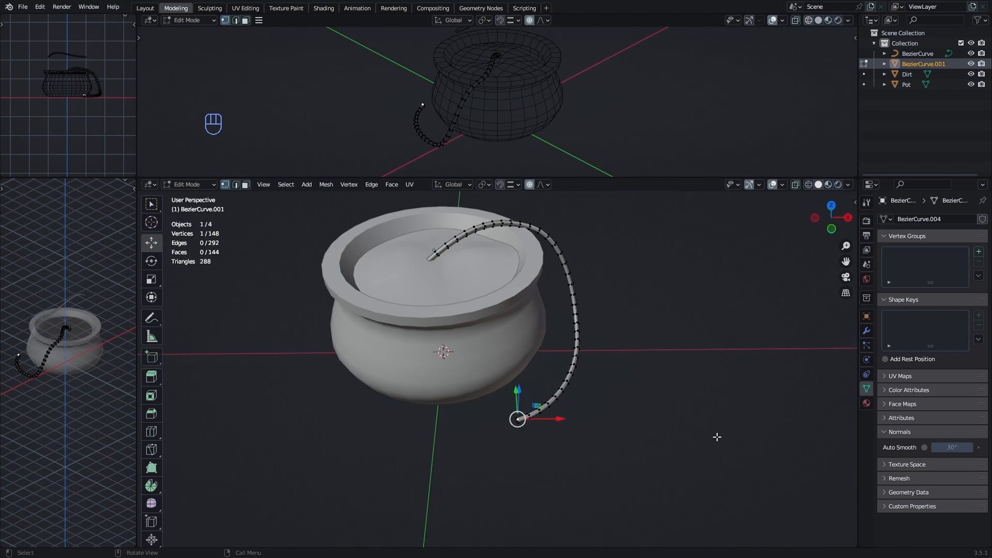
key(s)
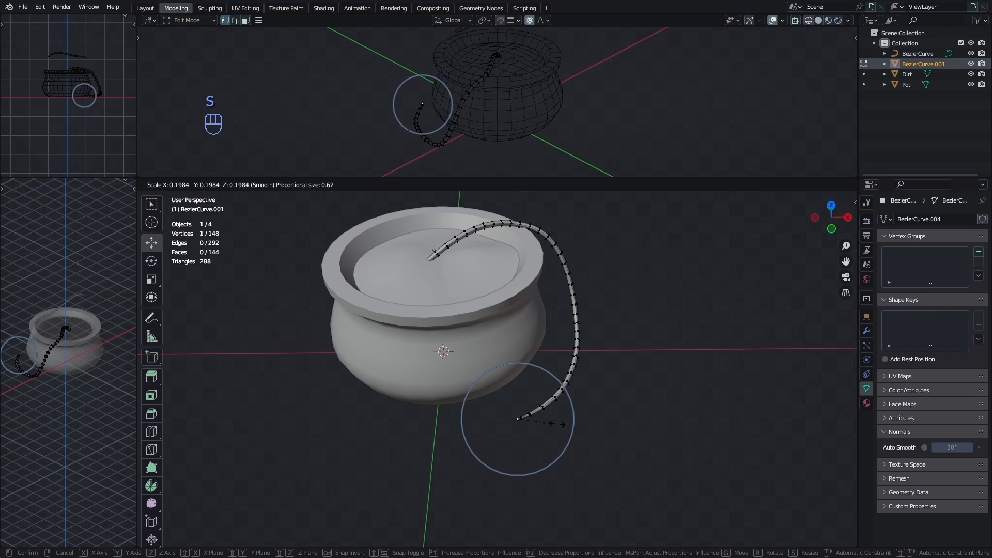
scroll(557, 424, down, 12)
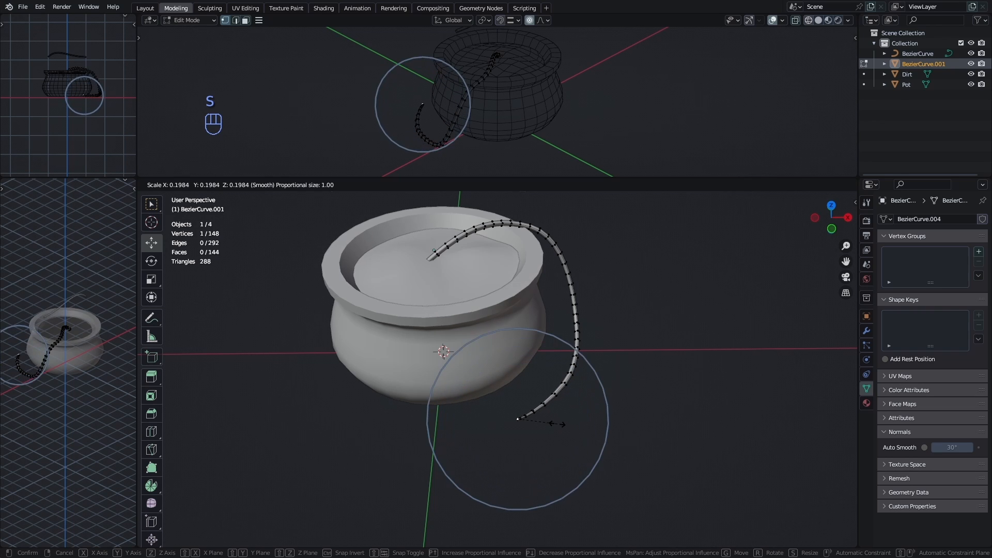
click(556, 424)
middle_drag(557, 424, 516, 271)
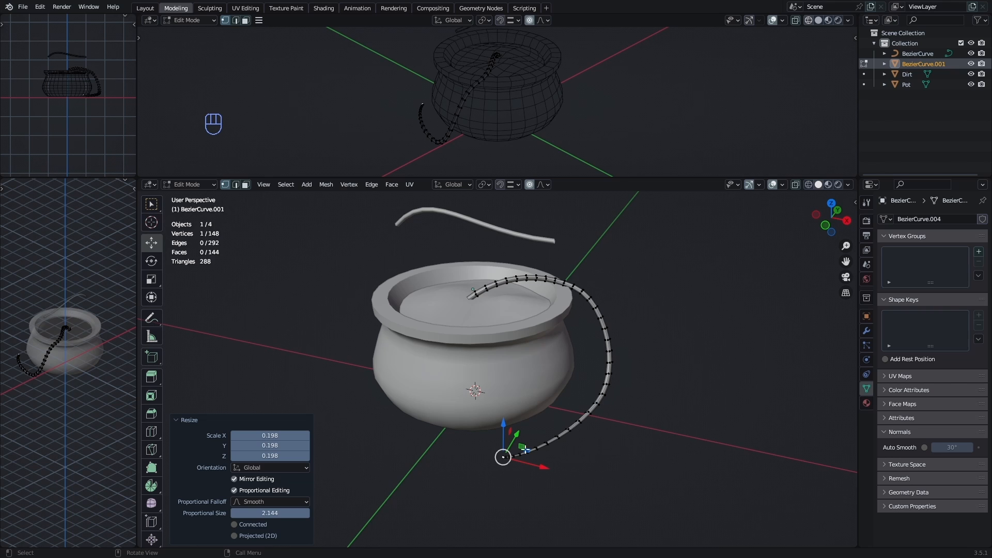
key(s)
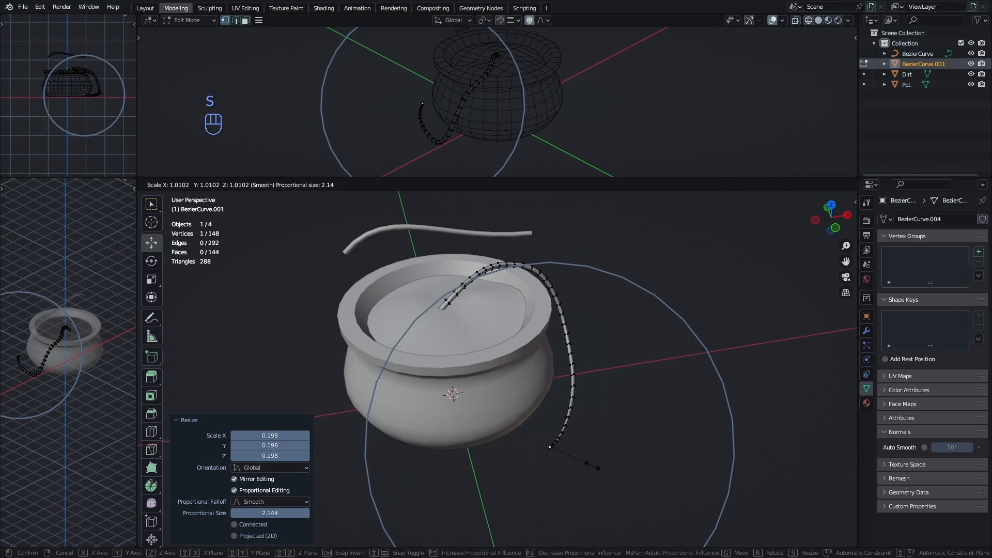
scroll(612, 467, down, 7)
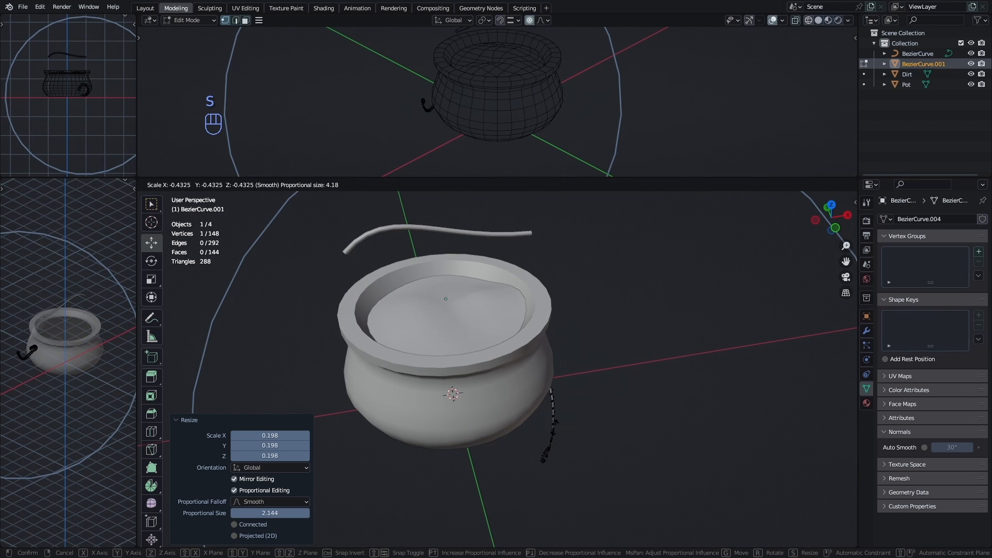
scroll(594, 442, up, 4)
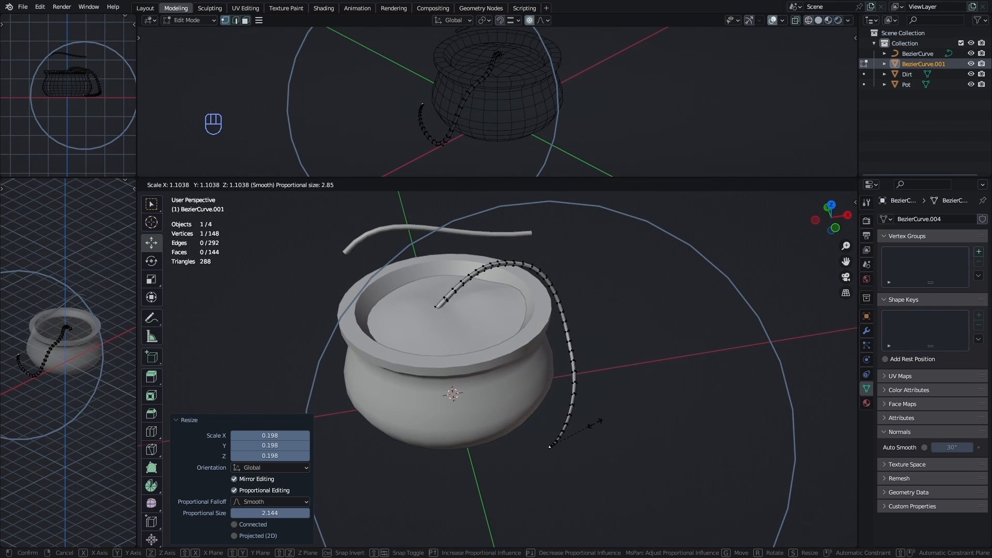
scroll(595, 422, up, 3)
right_click(558, 420)
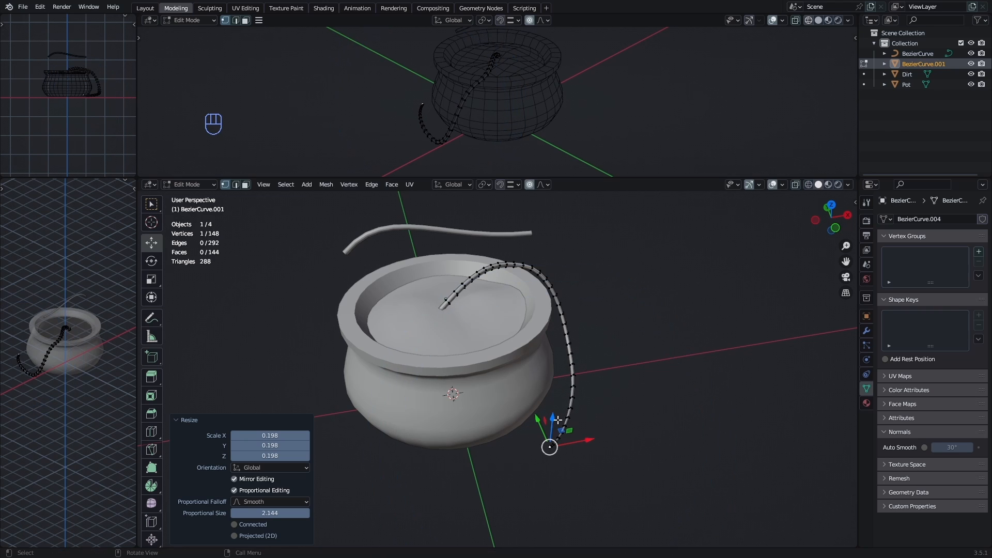
Duplicate the template curve floating above the pot and lower the copy along Z onto the dirt surface
middle_drag(482, 301, 547, 370)
key(Tab)
middle_drag(646, 367, 593, 414)
middle_drag(604, 371, 623, 381)
key(shift+d)
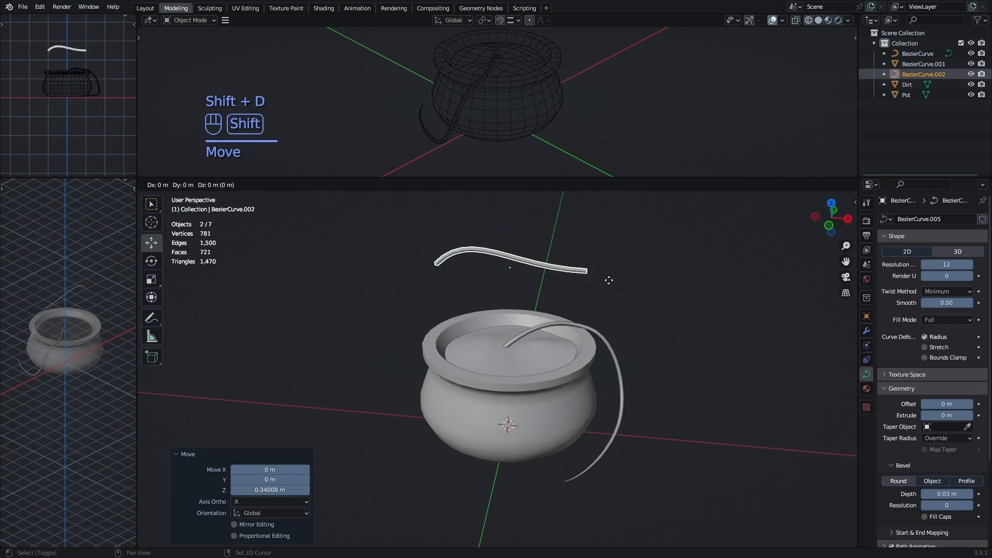
key(z)
click(614, 375)
scroll(579, 351, up, 4)
drag(520, 285, 521, 282)
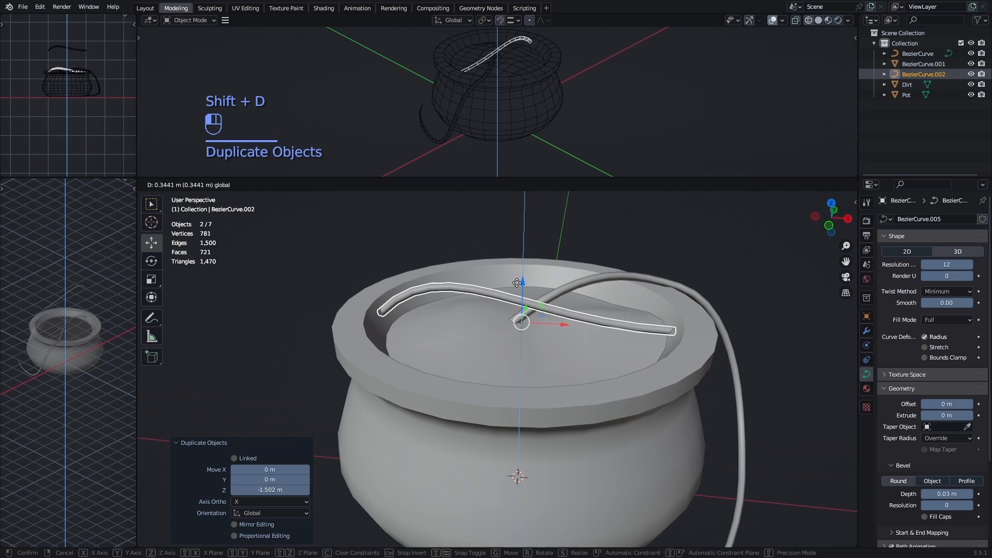
Move the duplicate's left end control point about 0.5 m inward along X, rotate its handles and shift it sideways over the dirt
click(394, 310)
click(393, 310)
key(Tab)
key(s)
key(g)
click(523, 339)
key(r)
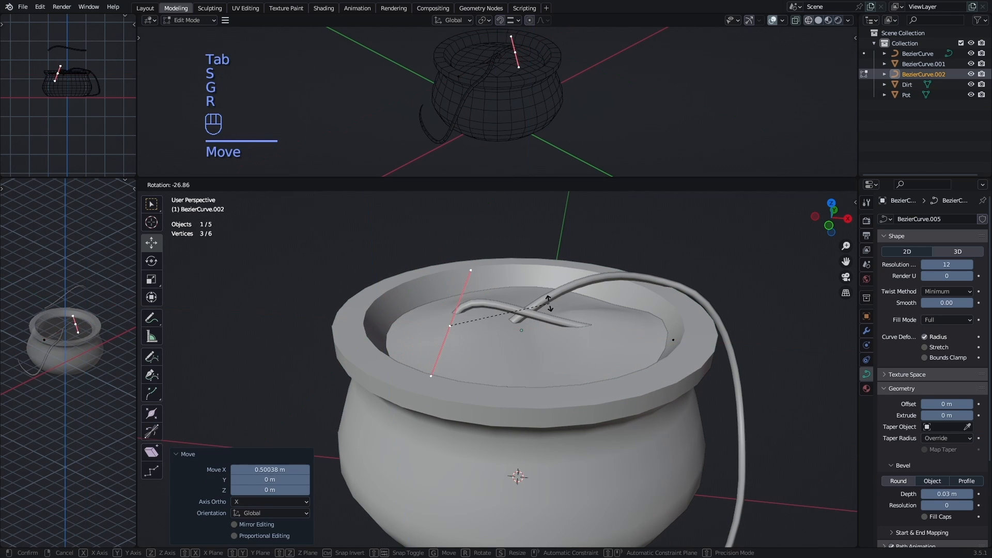
click(520, 315)
middle_drag(516, 335, 640, 375)
click(472, 372)
drag(432, 368, 521, 383)
Scale and rotate the handles of the duplicate's other end control point
click(516, 252)
middle_drag(749, 382, 580, 382)
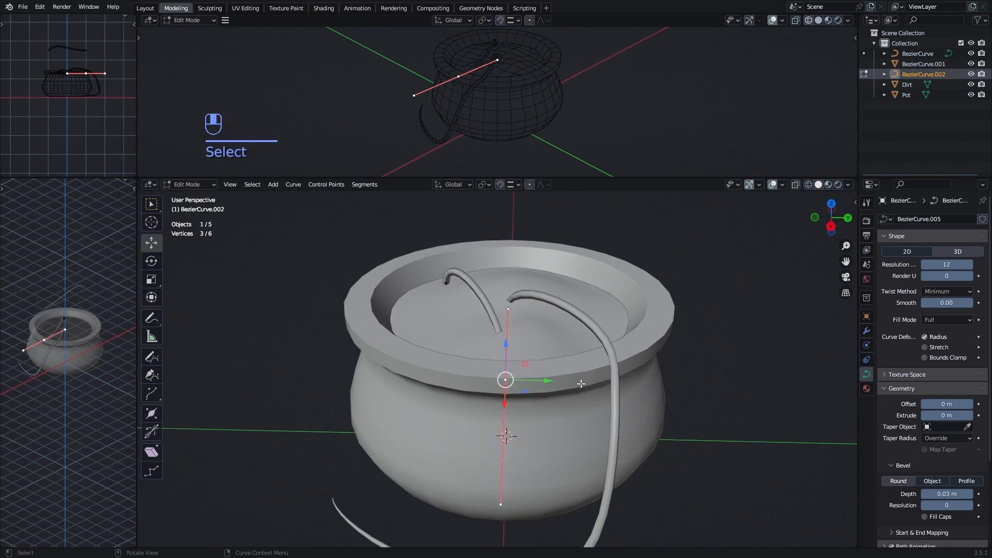
key(s)
click(542, 382)
key(r)
click(547, 387)
Reposition that end control point along Y and Z near the pot's inner wall and scale its handles by 1.188
drag(553, 389, 481, 363)
drag(433, 321, 432, 304)
middle_drag(532, 336, 542, 361)
key(s)
click(571, 359)
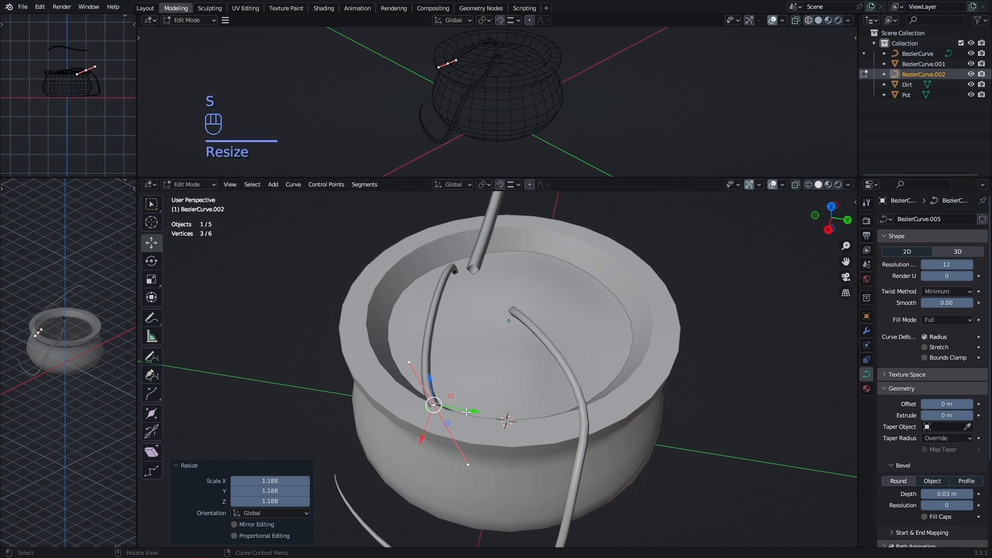
Rotate the end point's handles in two views and lower the point to follow the inside of the pot
key(r)
click(574, 336)
middle_drag(764, 379, 601, 347)
key(r)
click(604, 274)
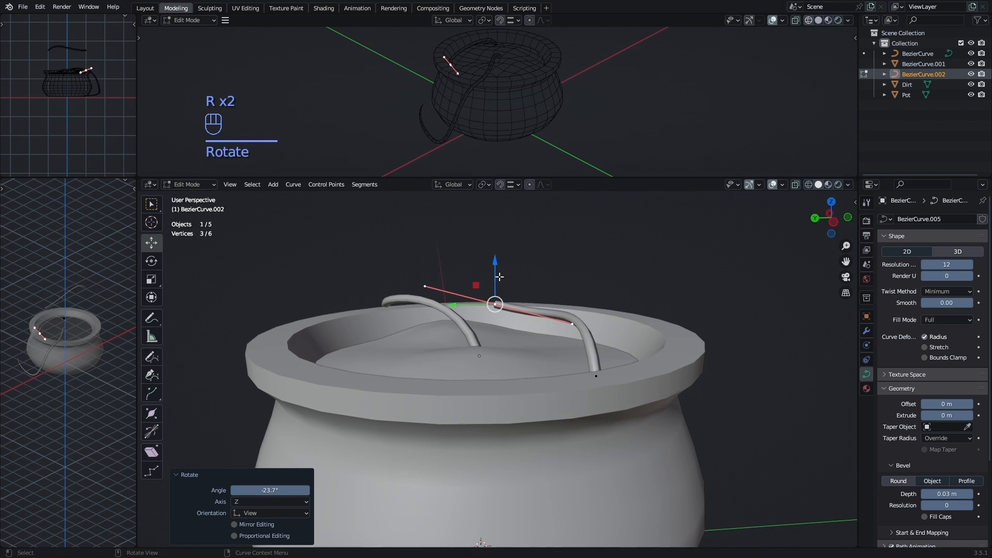
drag(498, 278, 498, 289)
middle_drag(578, 320, 532, 367)
drag(580, 308, 543, 328)
Extrude the curve end along the inner edge of the dirt and rotate the new point's handles by -54.2°
middle_drag(563, 361, 656, 383)
shift+middle_drag(656, 382, 575, 319)
middle_drag(689, 429, 724, 527)
key(e)
click(555, 527)
middle_drag(556, 525, 620, 413)
key(r)
click(622, 279)
Rotate the extruded point's handles from several views until the curve bends smoothly along the pot's inner wall
middle_drag(555, 381, 653, 396)
key(r)
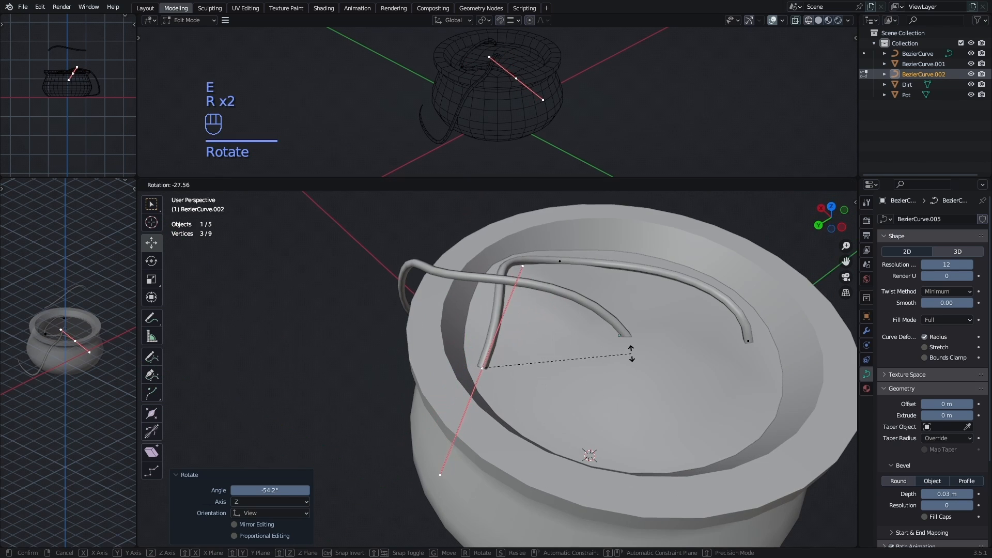
click(631, 350)
middle_drag(630, 349, 613, 408)
key(r)
click(556, 331)
key(r)
click(527, 232)
Shift the extruded control point horizontally over the dirt and raise it about 0.07 m along Z
middle_drag(527, 258, 480, 310)
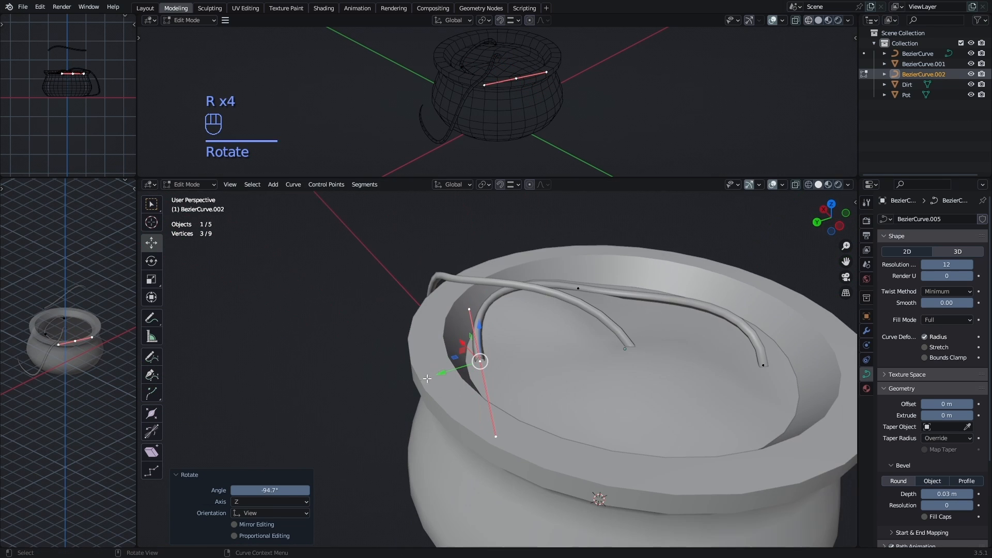
drag(462, 356, 496, 355)
middle_drag(532, 362, 460, 339)
drag(468, 329, 469, 316)
Extrude the curve end across to the top of the pot's rim and rotate its handles by 14.2°
scroll(668, 393, down, 4)
middle_drag(557, 367, 506, 360)
key(e)
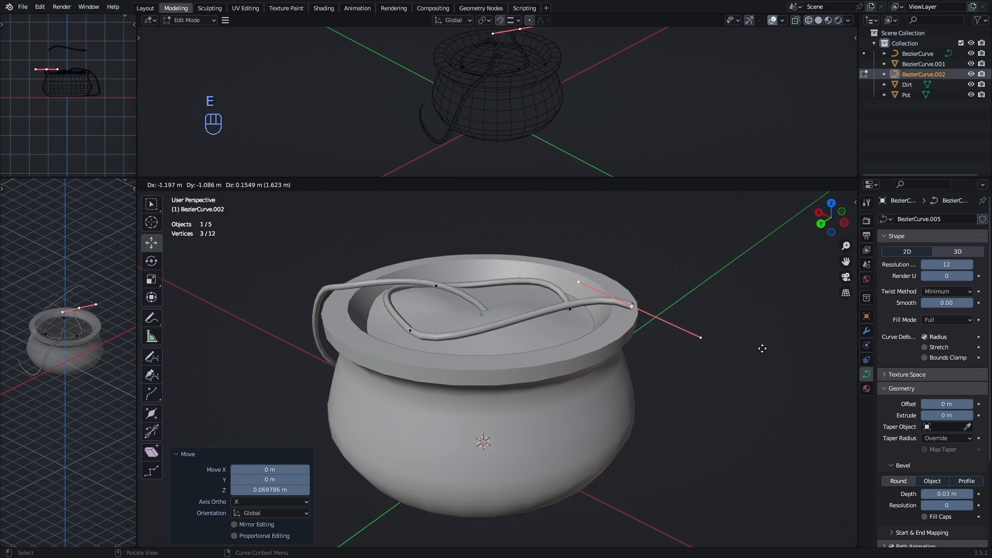
click(760, 361)
middle_drag(760, 361, 676, 399)
drag(594, 416, 447, 402)
Extrude the stem end down outside the pot, pull it about 0.62 m along X toward the wall and rotate its handles downward
middle_drag(563, 463, 659, 413)
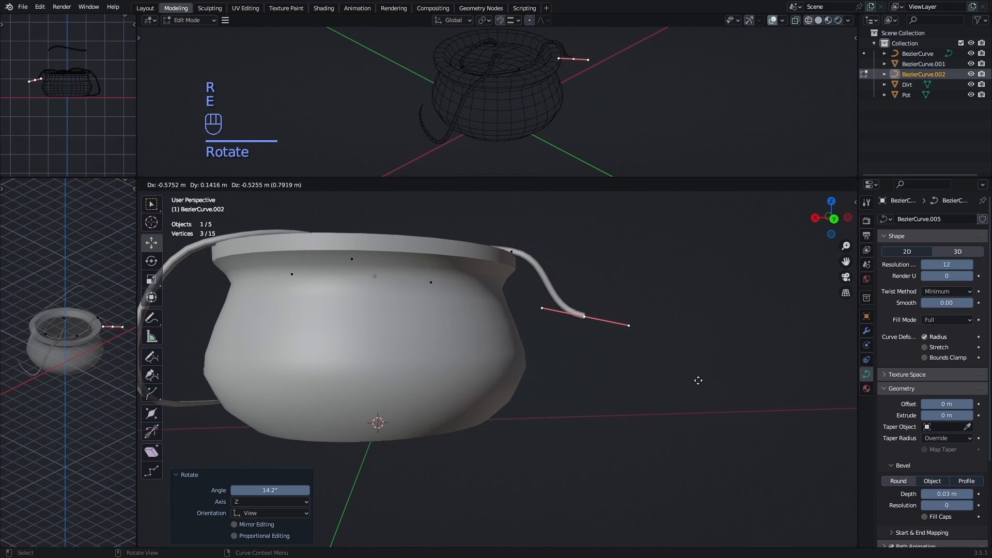
click(718, 431)
key(r)
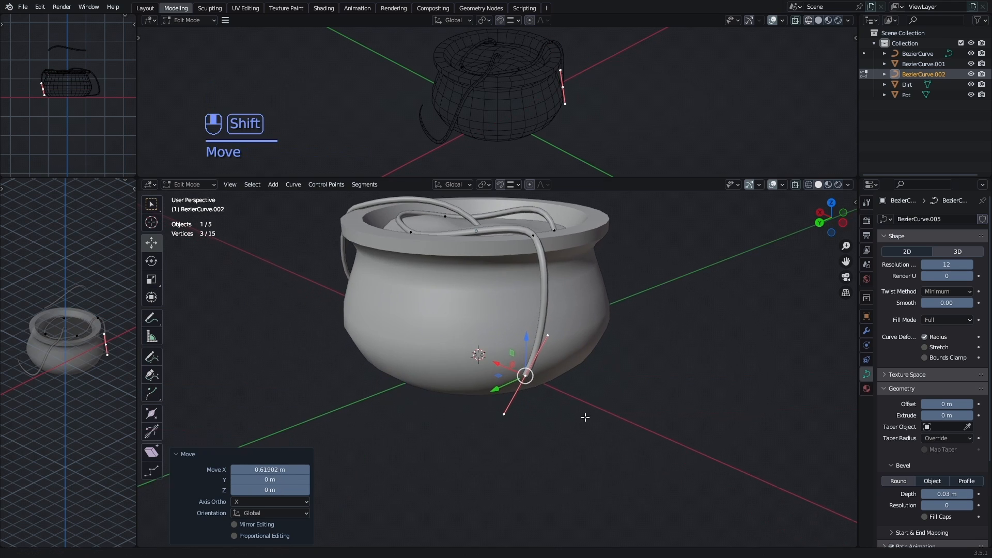
key(r)
click(569, 411)
Convert the second stem curve to a mesh with Visual Geometry to Mesh
key(Tab)
key(F3)
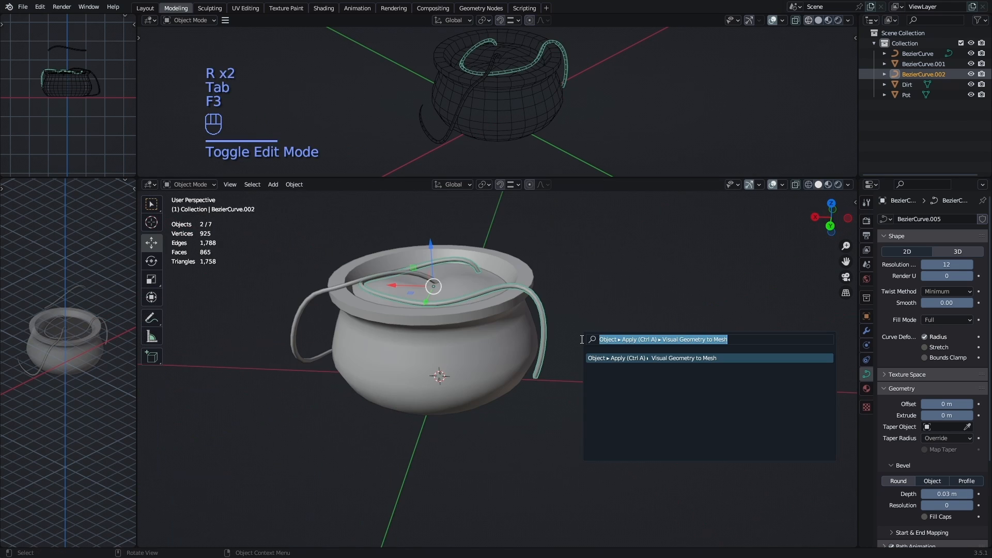
key(Return)
Taper the second stem by scaling down its tip vertex with smooth proportional editing, and return to Object Mode with nothing selected
key(Tab)
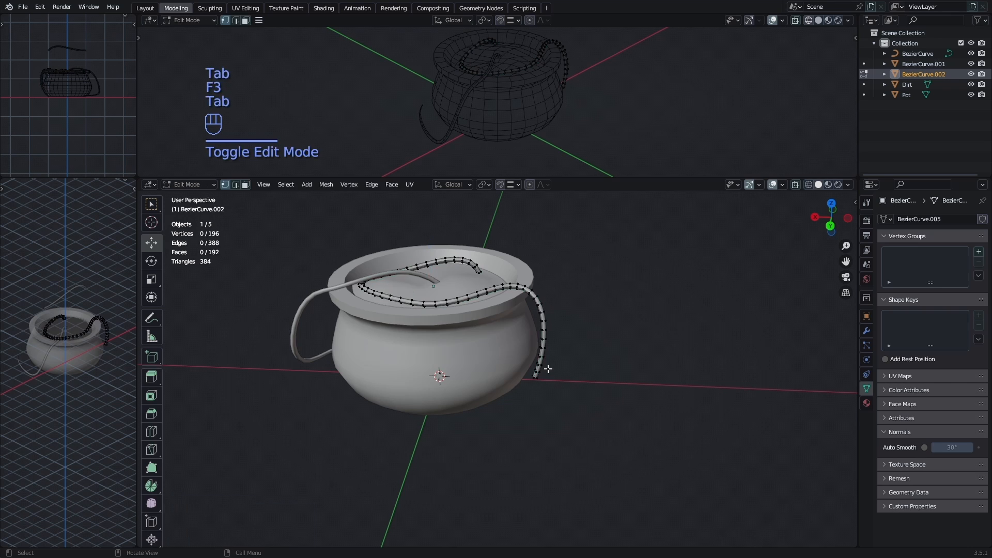
scroll(546, 369, up, 4)
key(1)
click(575, 395)
scroll(575, 395, down, 5)
middle_drag(592, 401, 592, 417)
key(s)
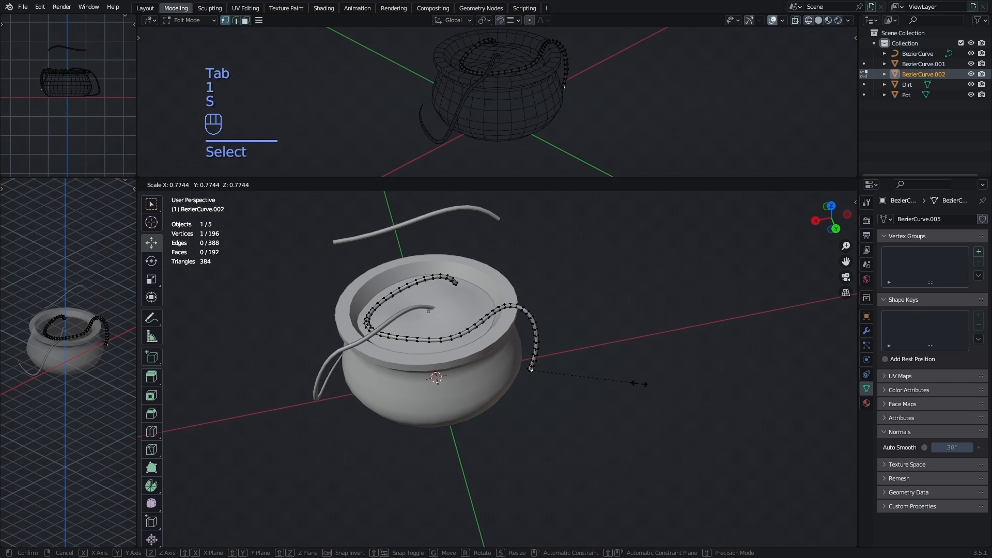
click(586, 380)
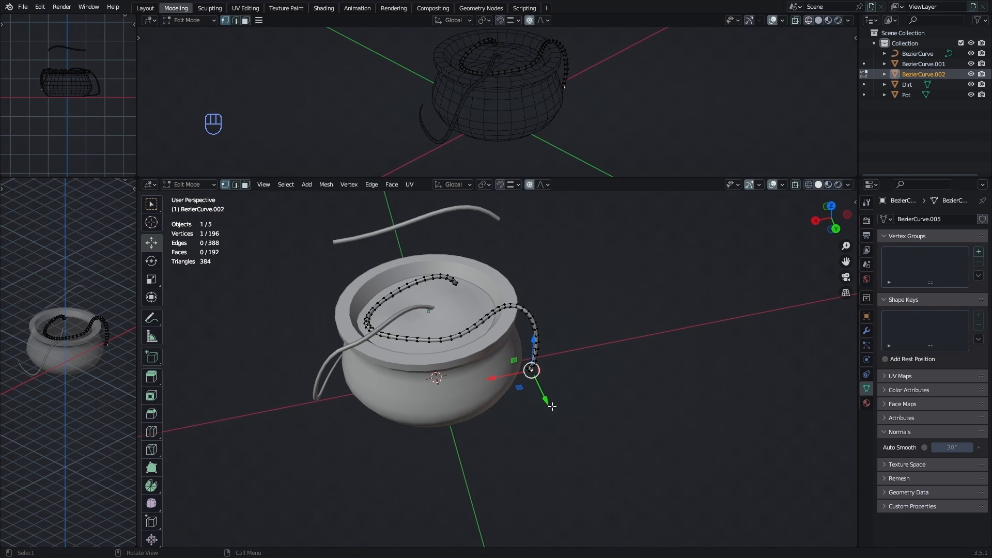
key(s)
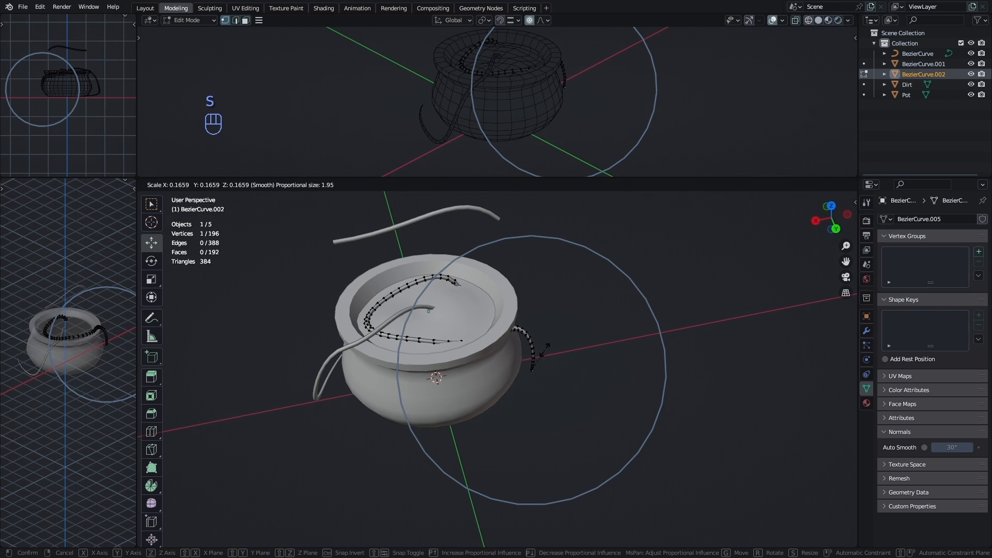
scroll(577, 329, up, 6)
click(578, 329)
middle_drag(626, 377, 556, 327)
scroll(568, 336, up, 2)
key(Tab)
middle_drag(643, 381, 500, 374)
scroll(541, 362, down, 3)
click(630, 382)
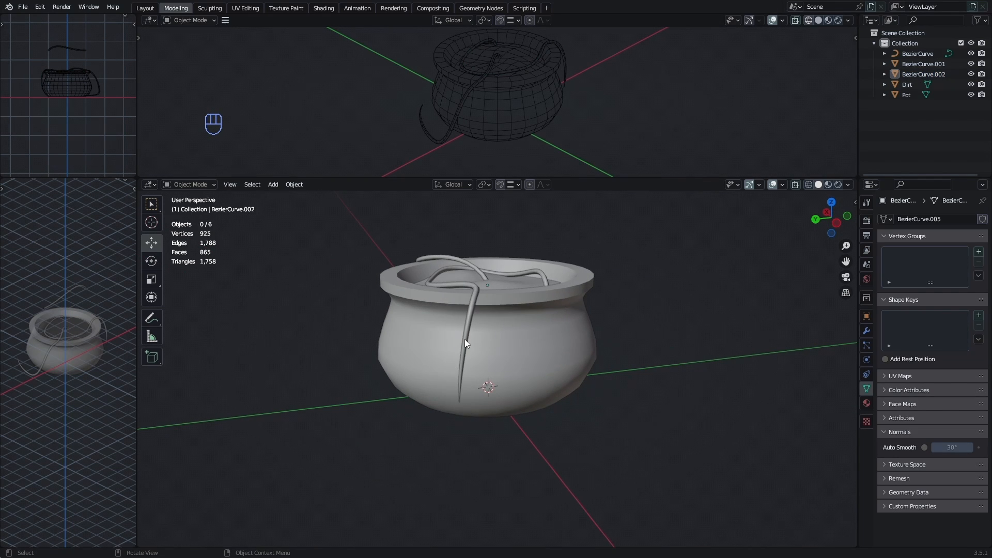
Duplicate the floating template curve again, lower the copy onto the dirt and rotate it to face the opposite way
middle_drag(465, 343, 447, 313)
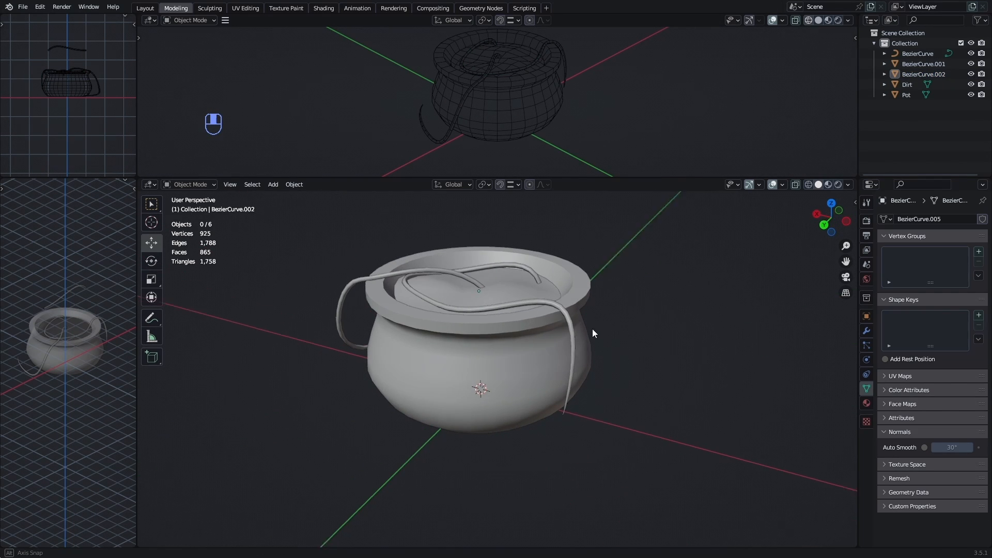
scroll(511, 330, down, 2)
middle_drag(592, 328, 512, 308)
click(507, 268)
middle_drag(663, 317, 616, 317)
key(shift+d)
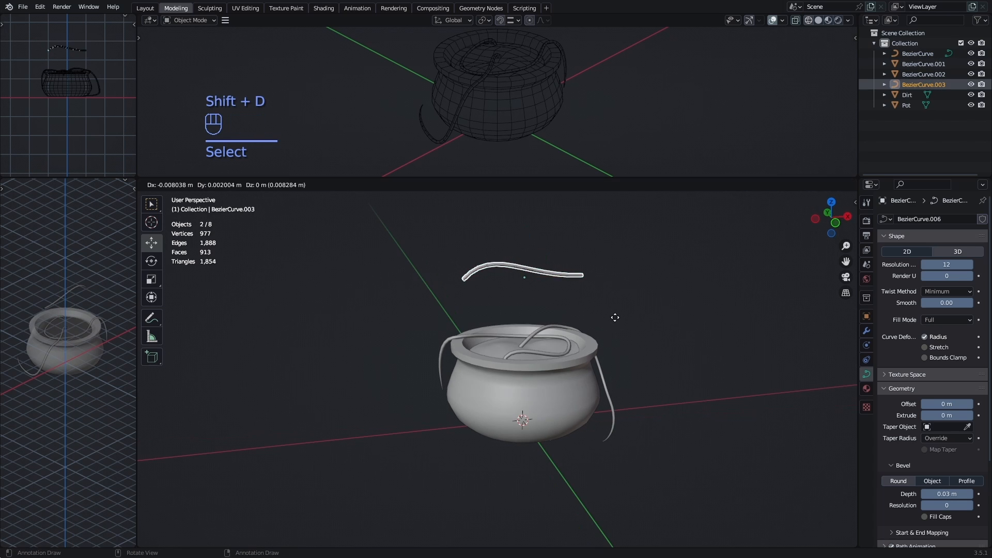
click(611, 383)
scroll(550, 385, up, 5)
key(Tab)
key(Tab)
key(r)
Move the new curve's right end control point inward over the dirt and turn off proportional editing
key(Tab)
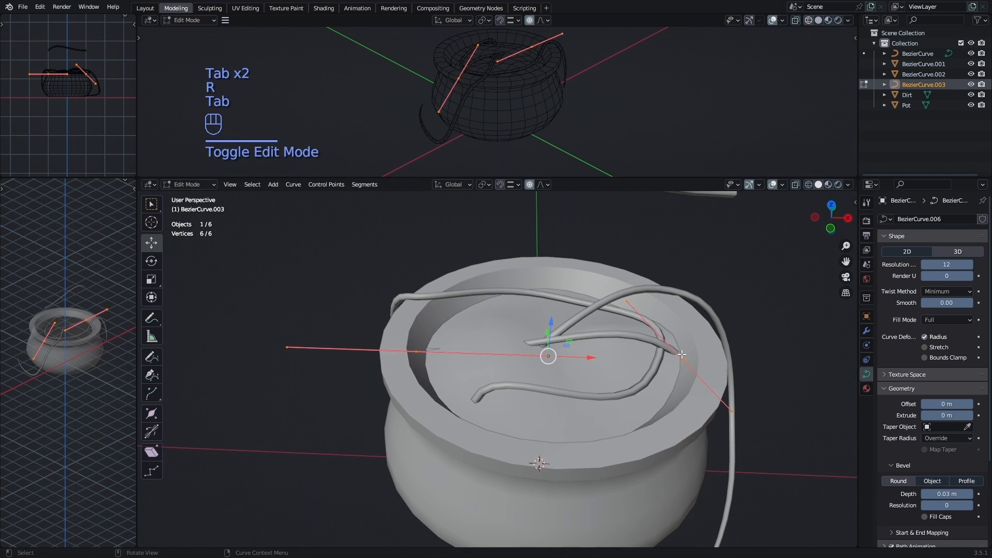
click(682, 356)
key(g)
click(620, 347)
click(529, 185)
Move the new curve's other end control point about 0.63 m to a new spot over the dirt
click(422, 343)
middle_drag(465, 372, 613, 365)
scroll(613, 365, up, 1)
key(g)
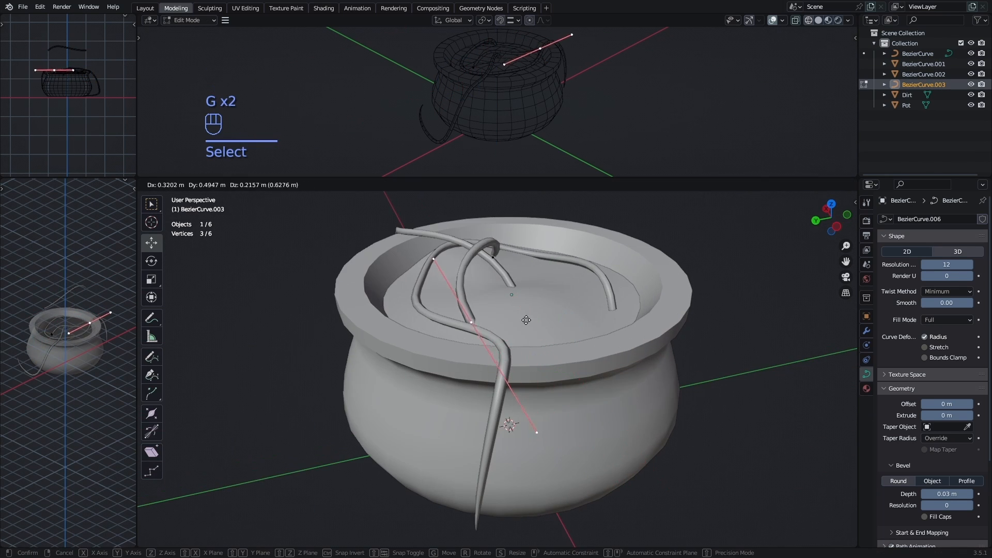
click(525, 320)
middle_drag(526, 320, 746, 294)
Scale and rotate that point's handles, lower it about 0.18 m along Z and shift it sideways near the inner wall
key(s)
click(715, 300)
key(r)
drag(538, 255, 538, 277)
middle_drag(537, 276, 615, 328)
key(r)
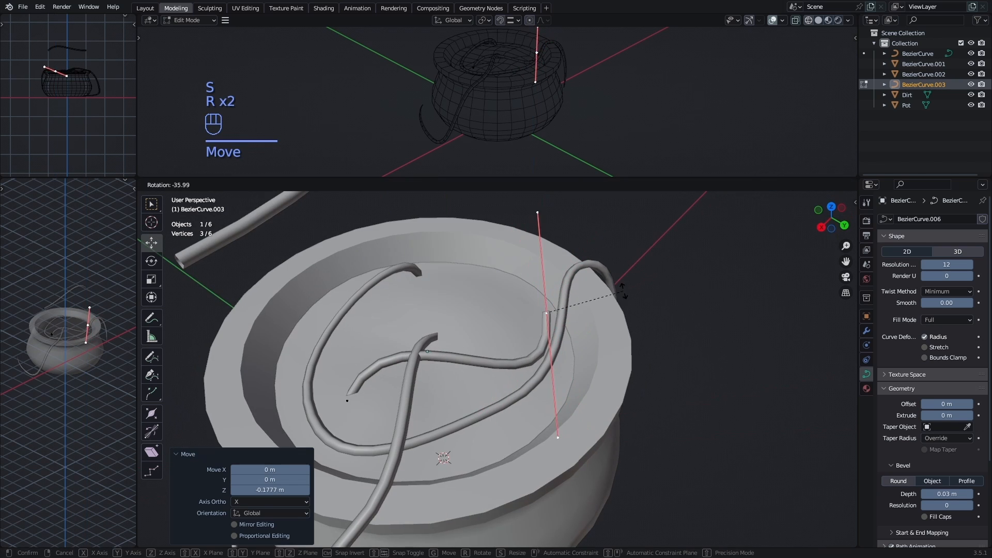
click(624, 291)
drag(529, 335, 560, 325)
Scale the handles of the control point at the stem's base in the dirt
click(342, 385)
middle_drag(496, 388, 463, 358)
key(s)
click(439, 356)
middle_drag(553, 333, 428, 300)
Extrude the curve end from the inner wall onto the pot's rim and rotate the new point's handles
click(524, 319)
middle_drag(539, 356, 538, 334)
key(e)
click(702, 314)
key(r)
click(695, 338)
Lower the rim control point slightly along Z, then scale its handles and rotate them by 28.3°
drag(562, 247, 561, 256)
key(s)
click(692, 361)
key(r)
click(692, 373)
middle_drag(651, 370, 547, 323)
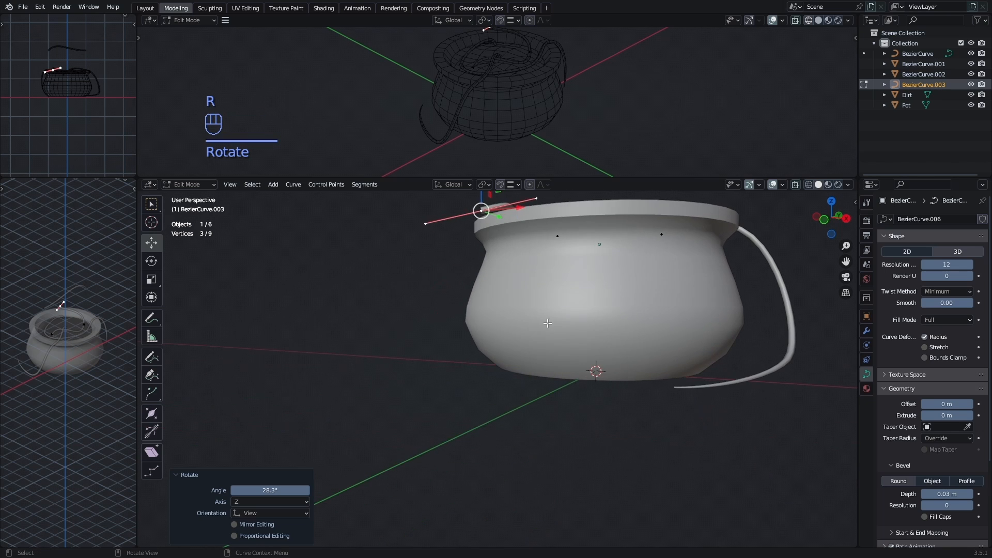
Extrude the stem end down outside the pot to ground level and adjust its horizontal position
key(e)
click(460, 499)
middle_drag(465, 439, 532, 478)
drag(528, 398, 521, 395)
middle_drag(521, 395, 465, 351)
Raise the ground-level control point about 0.04 m along Z, undoing the snapped move and turning snapping back off
click(500, 184)
drag(594, 354, 574, 342)
key(ctrl+z)
drag(594, 332, 594, 329)
click(499, 185)
Rotate and scale the handles of the control point beside the pot's base
middle_drag(664, 364, 612, 419)
key(r)
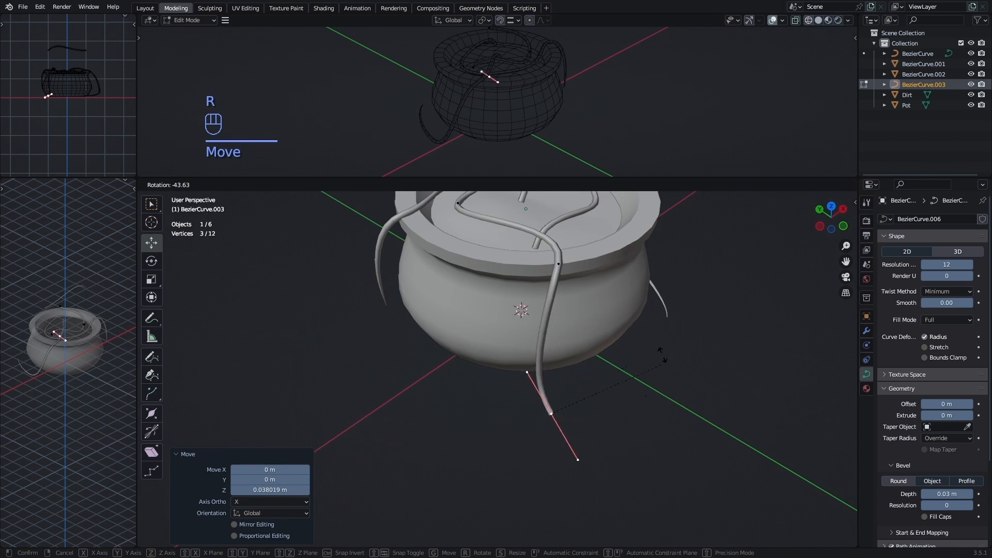
click(606, 422)
key(s)
click(649, 420)
Extrude the stem end about 0.91 m in X, -0.46 m in Y and 0.32 m in Z, and rotate its handles, finishing with -19.6° about Y
key(e)
click(744, 392)
key(r)
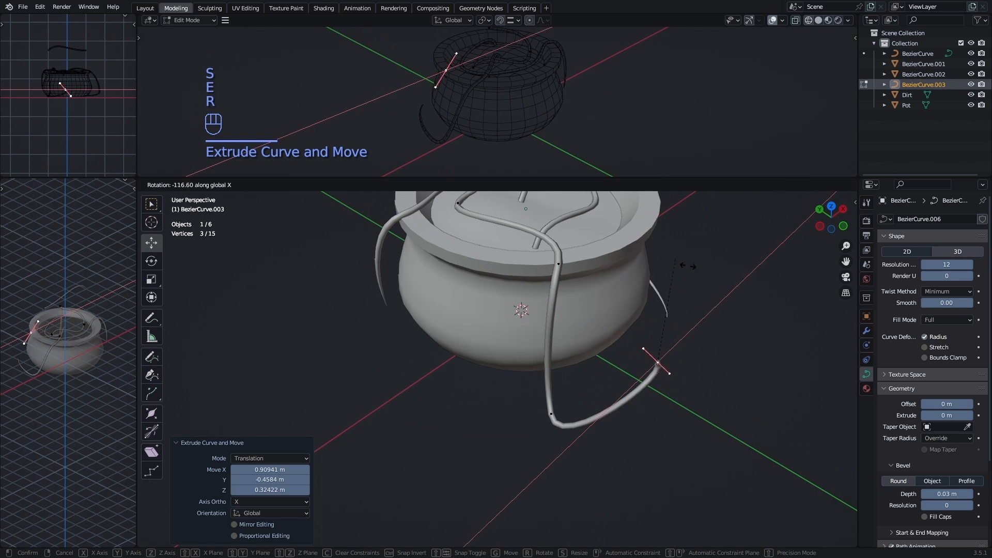
key(r)
middle_drag(645, 384, 584, 336)
click(617, 359)
key(r)
key(y)
click(615, 362)
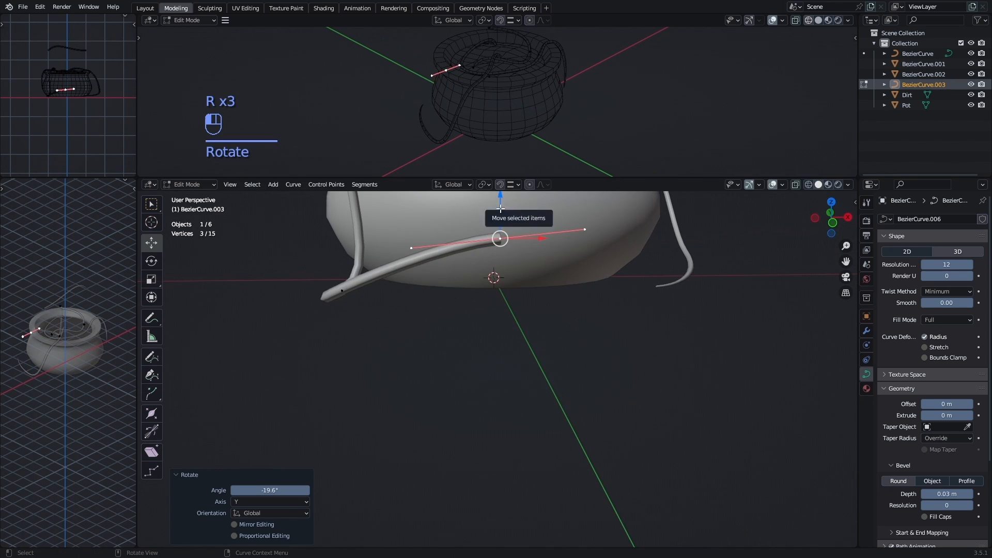
Lower the extruded end control point along Z and convert the finished stem curve to a mesh
drag(500, 199, 501, 247)
middle_drag(609, 403, 535, 369)
key(Tab)
key(F3)
key(Return)
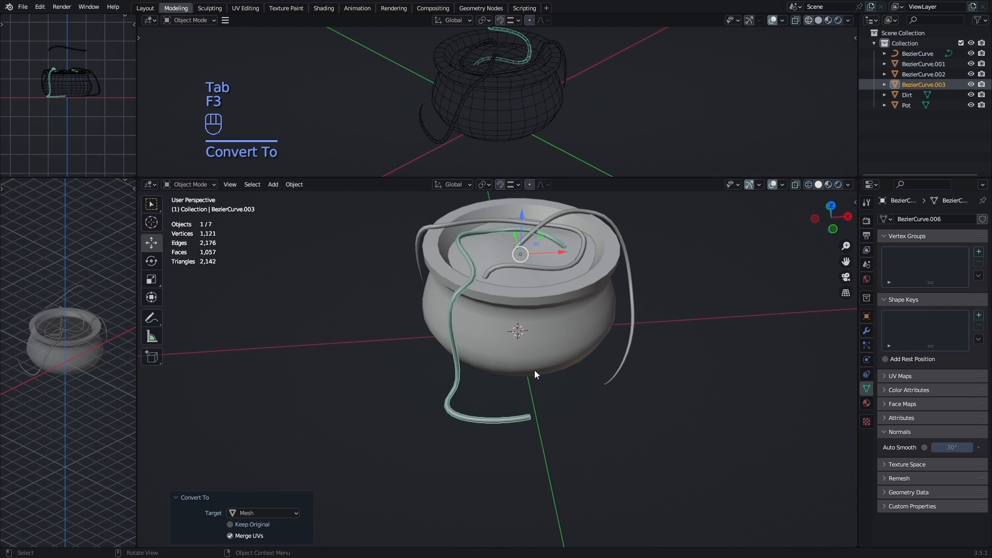
Taper the stem's ground-level tip by scaling its end vertex down with a widened proportional editing radius
key(Tab)
click(530, 419)
key(s)
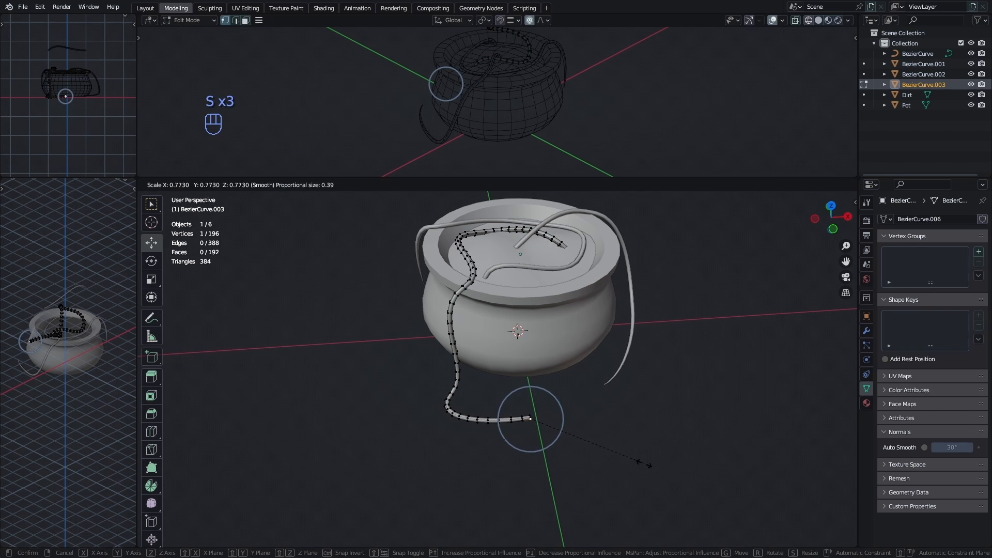
scroll(589, 445, down, 7)
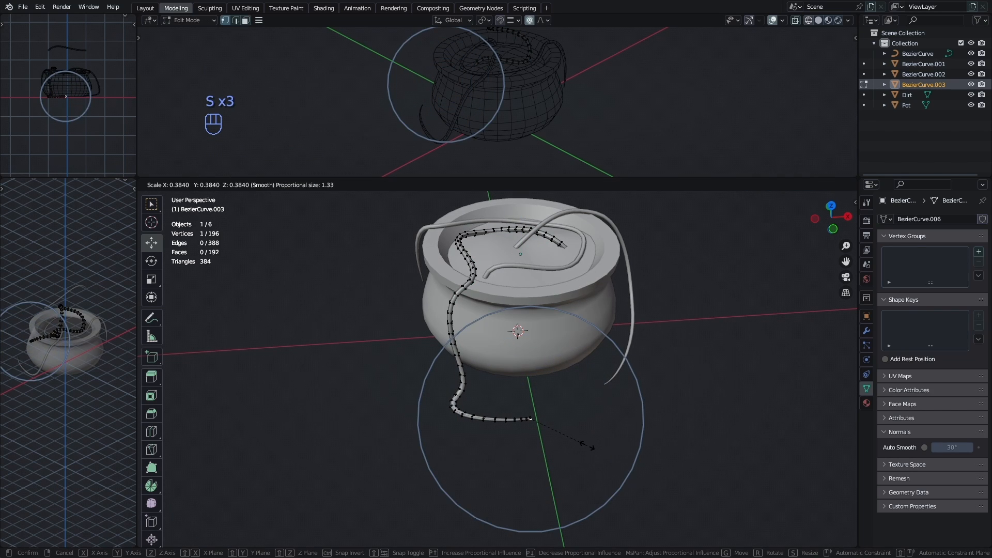
click(573, 438)
Shift the vertex at the stem's lower bend about 0.15 m along X with proportional editing on
scroll(574, 411, up, 3)
shift+middle_drag(575, 411, 631, 372)
key(Tab)
key(1)
click(540, 397)
key(g)
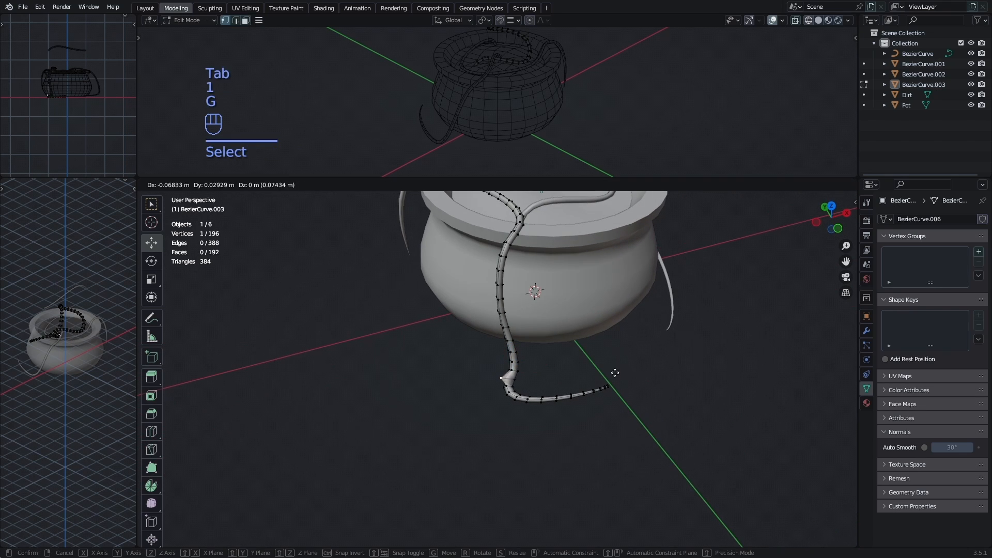
key(o)
key(g)
key(x)
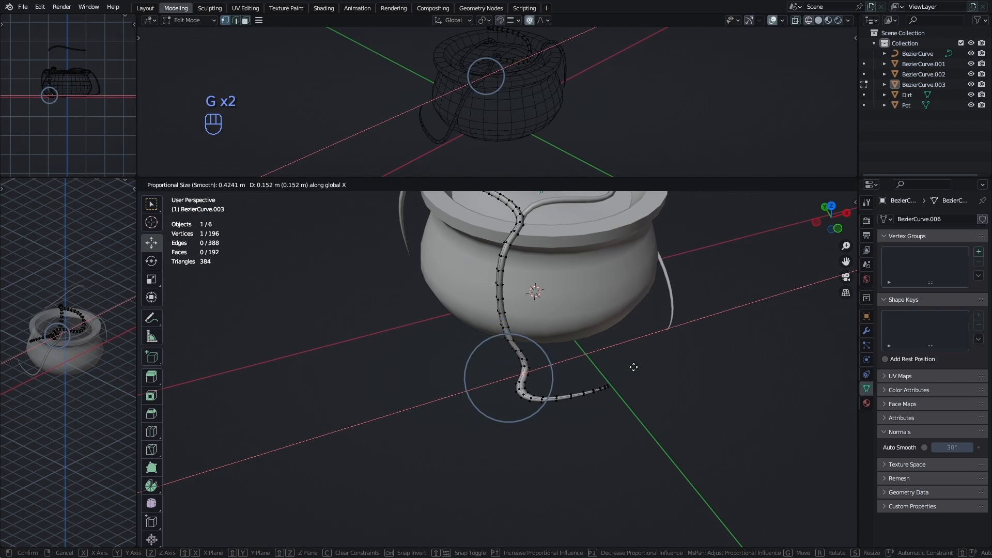
click(629, 368)
Reposition the stem just above its lower bend and halfway down the pot's side with proportional editing
click(515, 355)
key(g)
click(582, 365)
key(Tab)
middle_drag(630, 388, 446, 320)
key(Tab)
click(457, 308)
key(g)
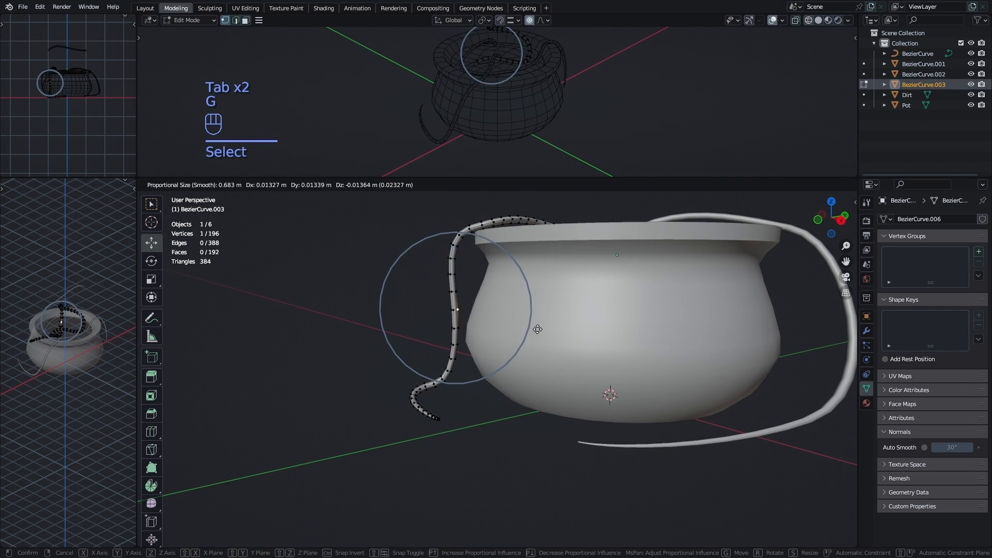
click(540, 329)
Smooth the stem's ground-level bend by moving its vertex about 0.09 m along X and about 0.07 m along Y with proportional falloff
key(Tab)
middle_drag(540, 331, 667, 380)
key(Tab)
click(585, 429)
key(g)
scroll(613, 432, up, 2)
key(x)
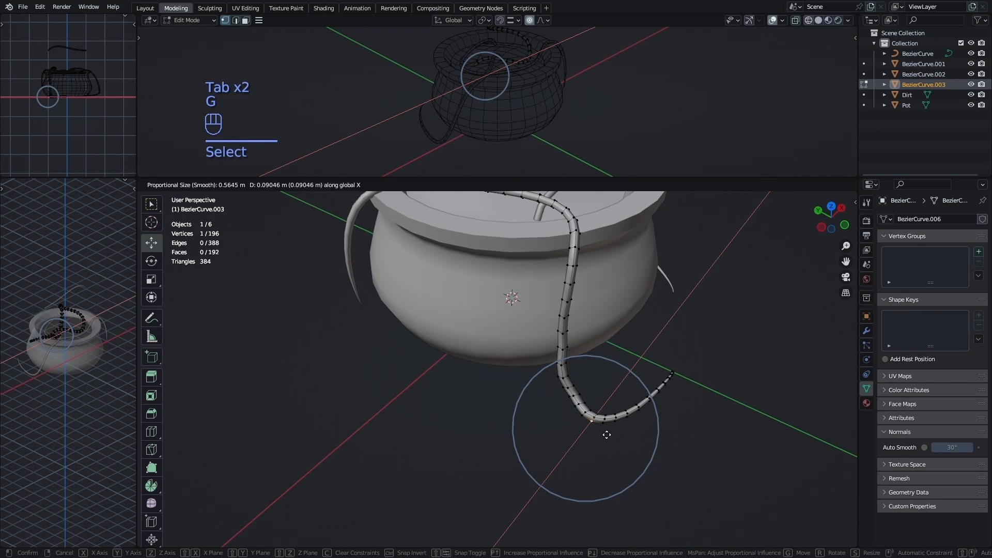
click(607, 434)
key(g)
key(y)
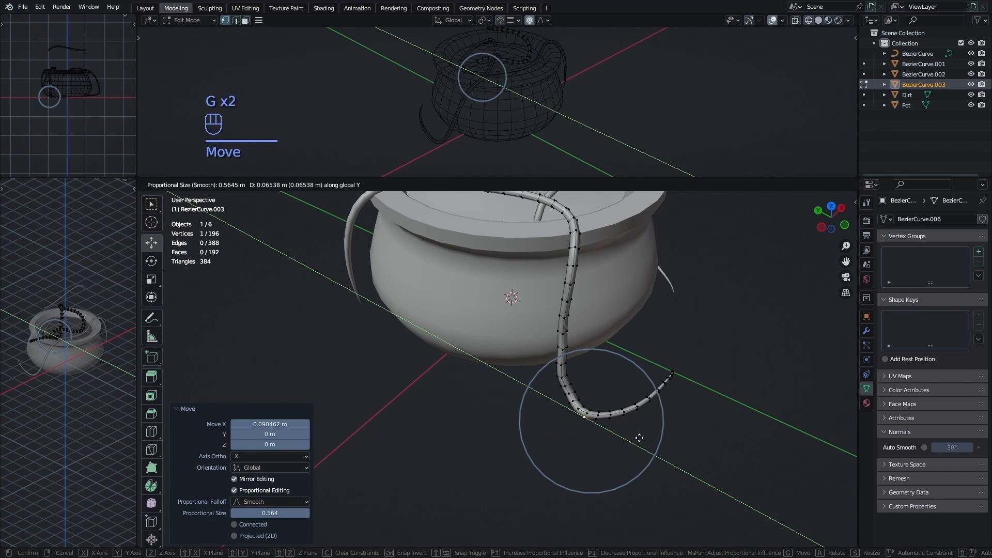
click(640, 439)
Duplicate the source stem curve above the pot and lower the copy about 0.83 m along Z
key(Tab)
click(643, 453)
scroll(638, 460, down, 3)
middle_drag(629, 467, 594, 442)
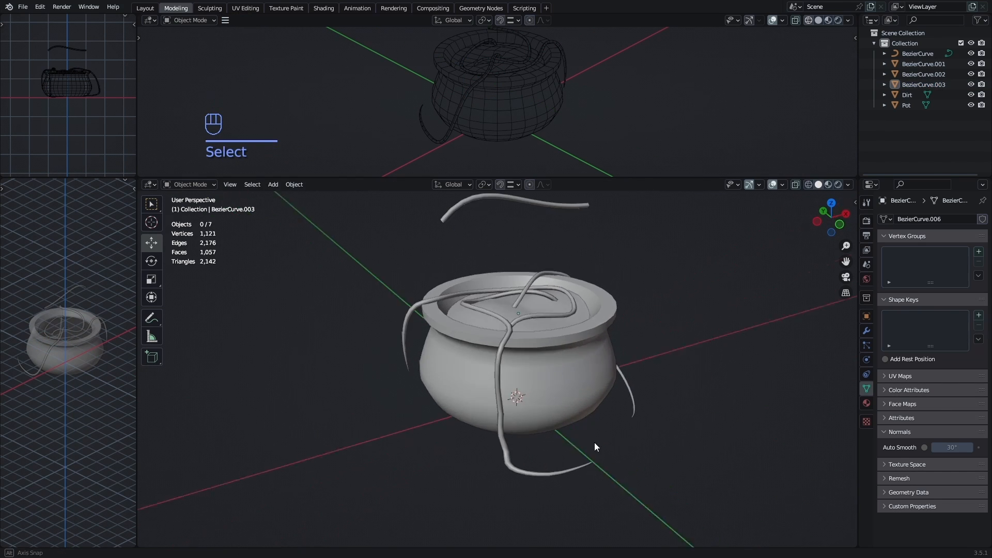
scroll(587, 431, down, 2)
click(542, 261)
middle_drag(685, 395, 660, 363)
key(shift+d)
key(z)
click(593, 392)
scroll(588, 380, up, 3)
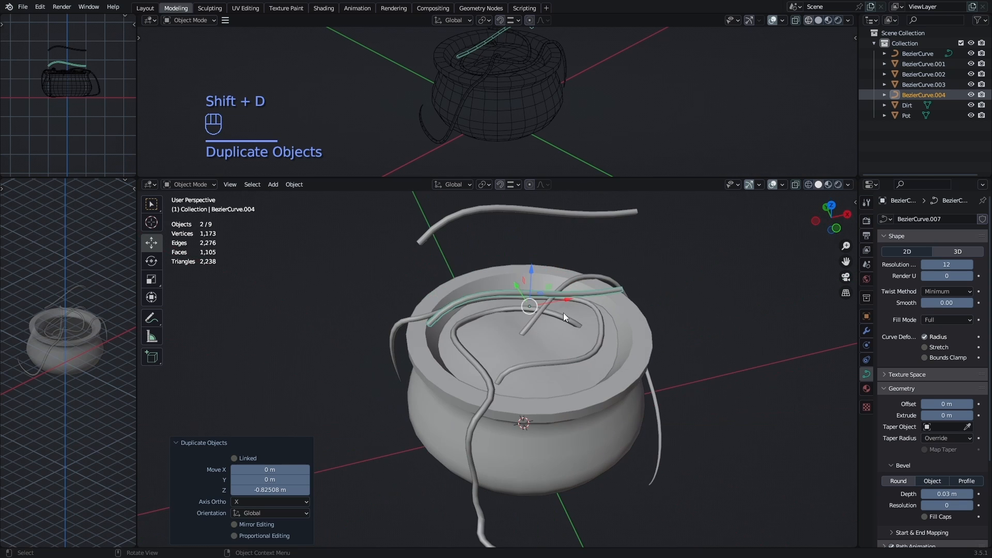
Move one end control point of the duplicated curve with proportional editing off and scale its handles
key(Tab)
click(431, 323)
click(529, 184)
key(g)
click(527, 312)
key(s)
click(517, 328)
Rotate and move the curve's other end control point, then lower the inner control point toward the dirt
click(621, 290)
middle_drag(620, 300, 699, 343)
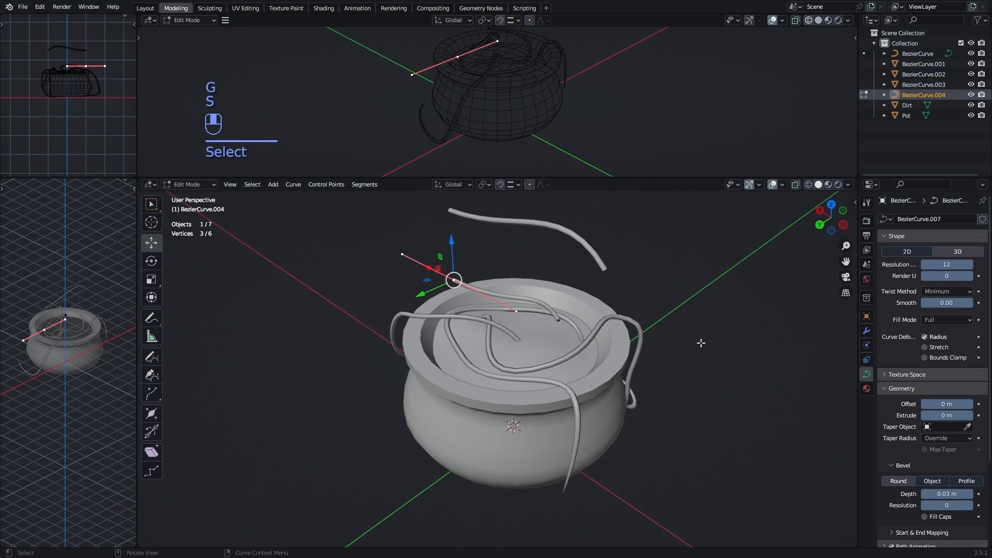
key(r)
click(622, 329)
key(g)
click(706, 326)
scroll(695, 305, up, 4)
click(589, 268)
key(g)
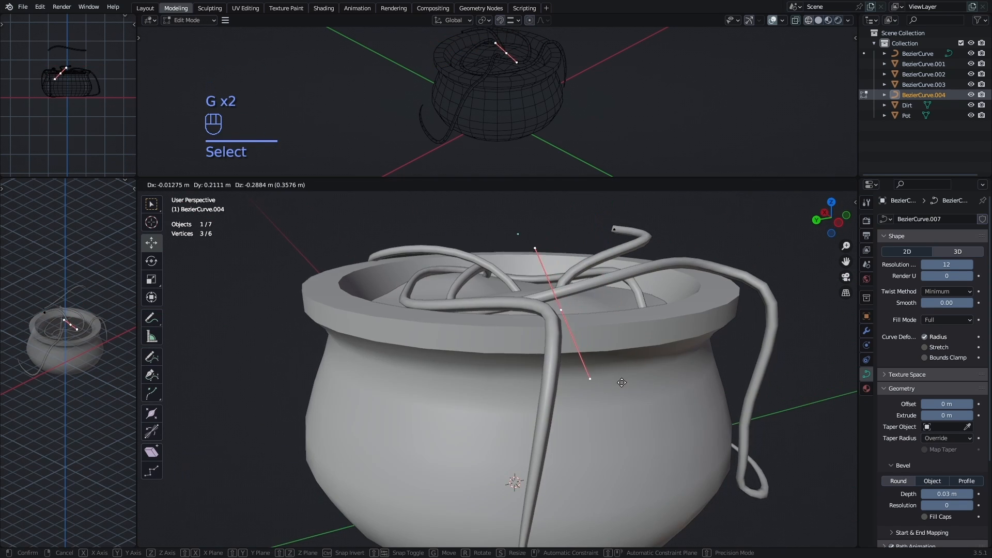
click(622, 380)
key(Tab)
click(638, 329)
key(h)
key(ctrl+z)
Hide the pot to expose the stem end near the edge of the dirt
click(637, 329)
scroll(687, 343, up, 3)
shift+middle_drag(723, 352, 588, 361)
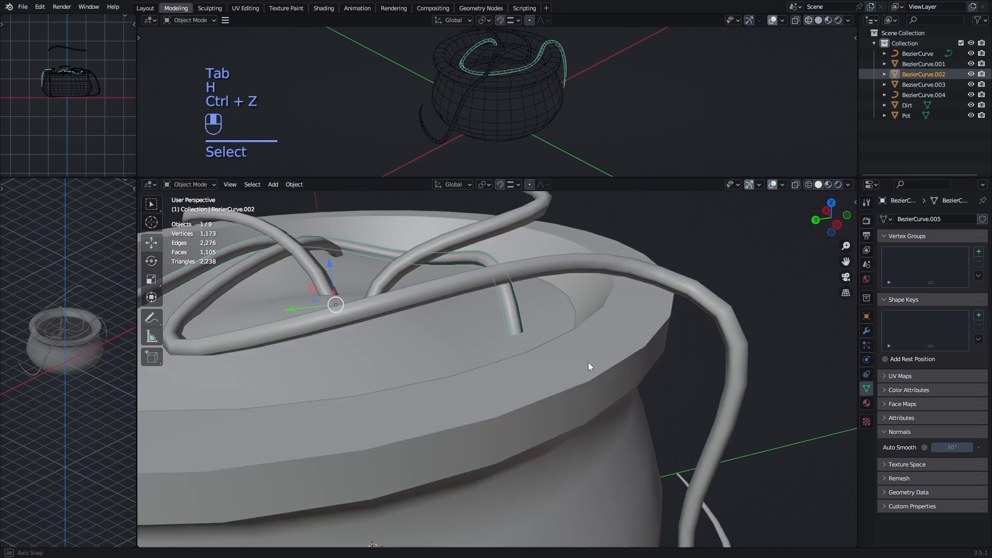
click(594, 364)
key(h)
Push the exposed stem's end vertex down into the dirt with proportional editing, then unhide the pot
click(571, 306)
key(Tab)
key(g)
click(500, 185)
key(g)
scroll(620, 309, up, 12)
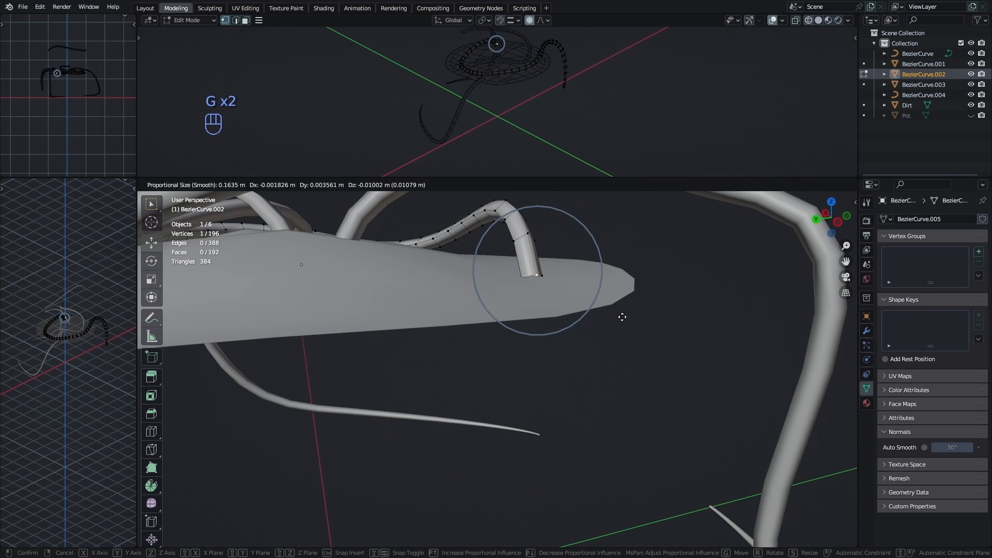
click(622, 318)
key(Tab)
key(alt+h)
click(606, 271)
scroll(547, 355, up, 3)
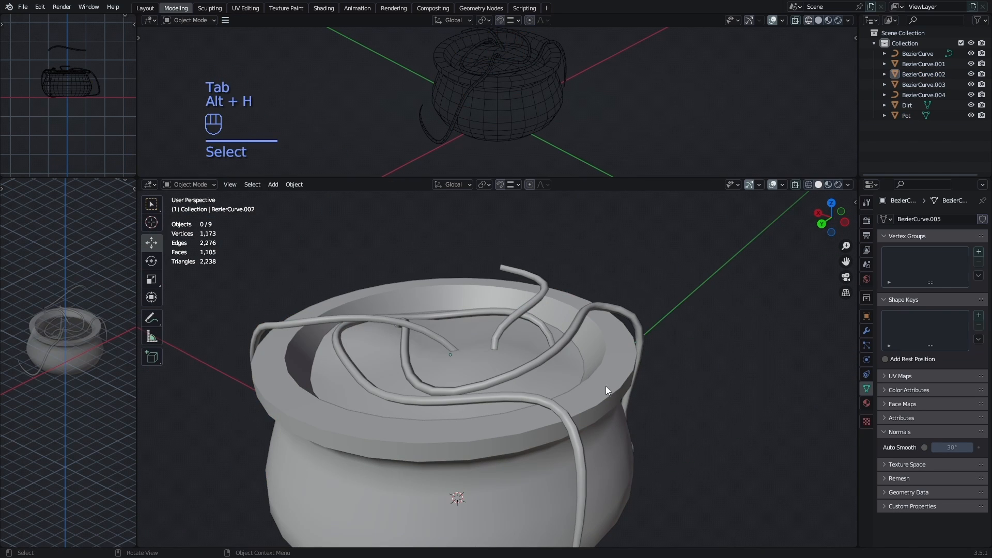
Lower the new curve's raised end control point along Z and scale its handles with proportional editing off
middle_drag(606, 386, 494, 219)
click(580, 348)
key(Tab)
scroll(496, 219, down, 1)
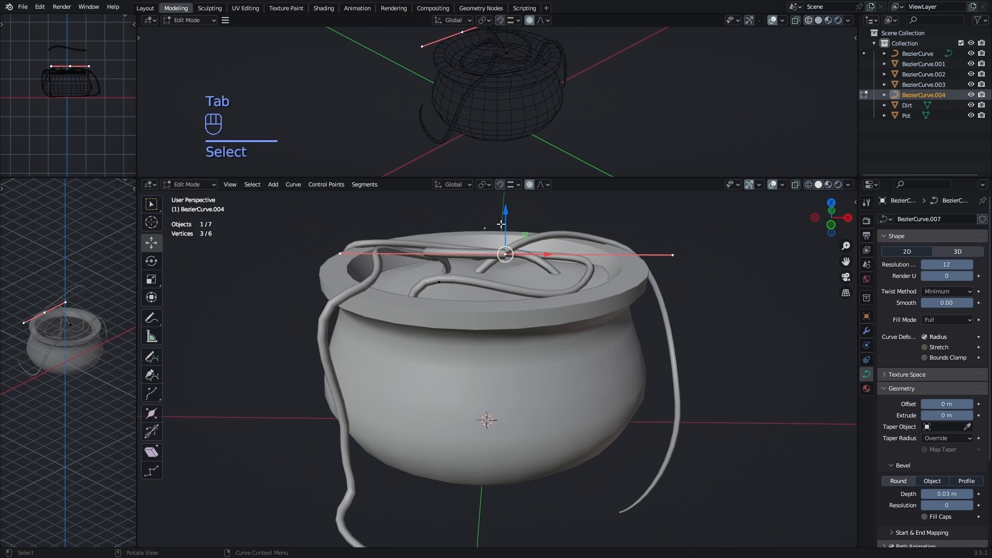
drag(504, 217, 505, 259)
click(530, 188)
key(s)
middle_drag(537, 248, 568, 305)
Rotate and scale the handles of the new curve's other control point on the dirt
click(399, 288)
key(r)
middle_drag(503, 248, 532, 331)
key(r)
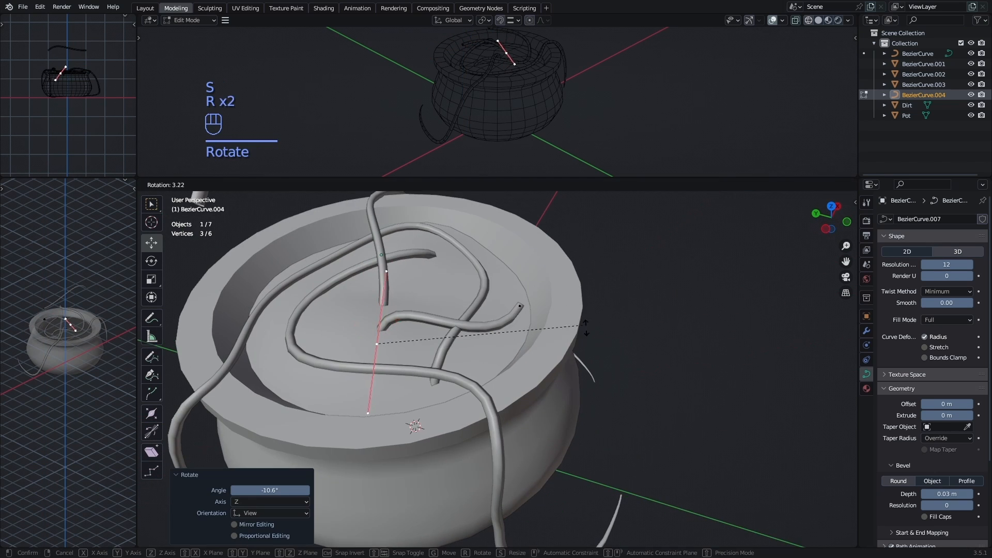
key(s)
middle_drag(560, 377, 576, 350)
Adjust the new curve's end control point on the dirt and extrude it toward the pot's rim
click(518, 301)
key(g)
click(617, 357)
key(e)
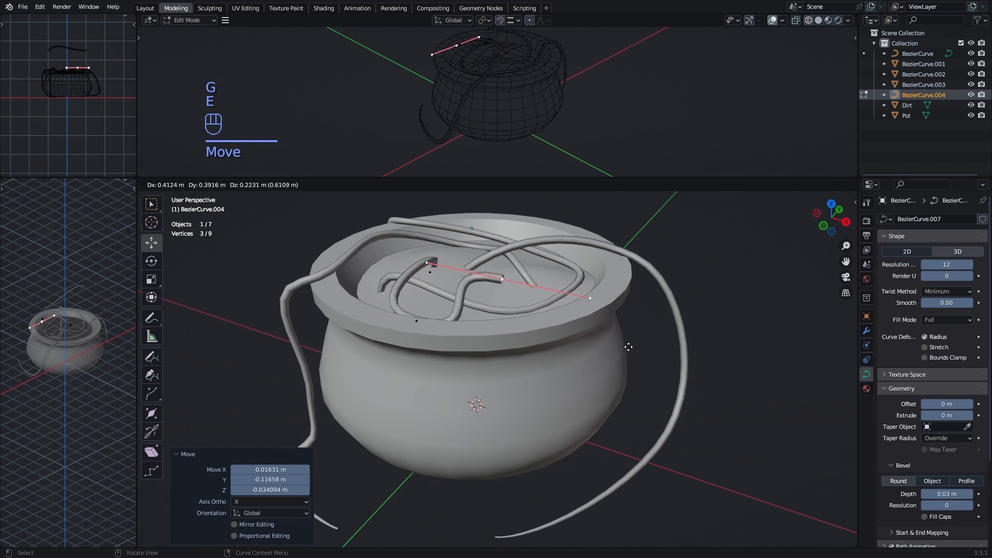
click(643, 344)
Rotate the extruded control point, scale its handles by 0.467 and position it over the pot's rim
middle_drag(640, 343, 614, 395)
key(r)
middle_drag(614, 395, 552, 320)
key(s)
drag(542, 285, 540, 290)
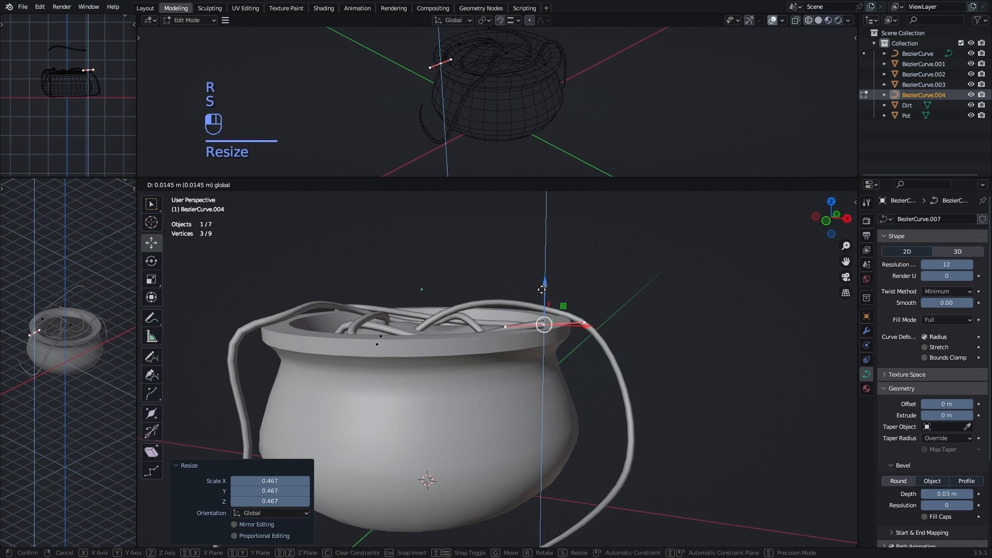
click(489, 295)
middle_drag(540, 289, 556, 303)
key(g)
click(549, 297)
click(561, 279)
Extrude the new stem's end down outside the pot and rotate its handles to hang downward
scroll(562, 299, down, 6)
key(e)
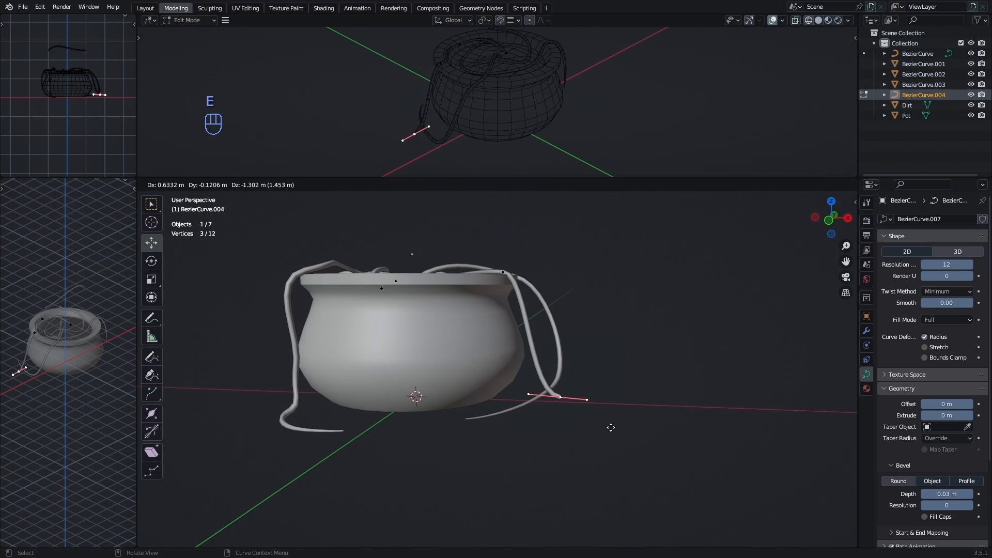
click(601, 379)
key(r)
click(507, 437)
Shift the hanging end control point horizontally toward the pot and rotate its handles by -44.3°
middle_drag(507, 437, 517, 475)
drag(594, 336, 574, 334)
middle_drag(575, 334, 475, 310)
key(r)
click(609, 320)
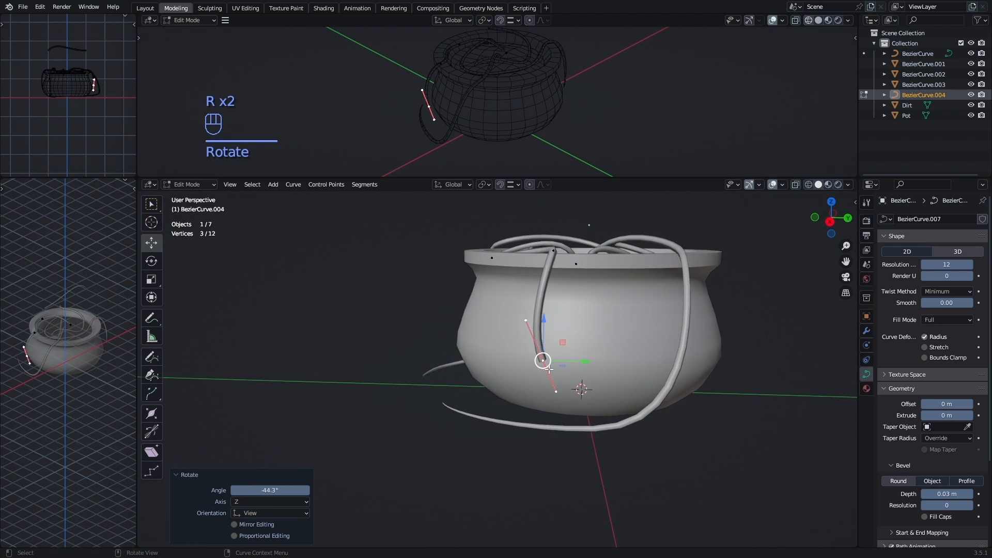
Convert the new hanging stem curve to a mesh with Visual Geometry to Mesh
middle_drag(645, 317, 505, 266)
key(Tab)
key(F3)
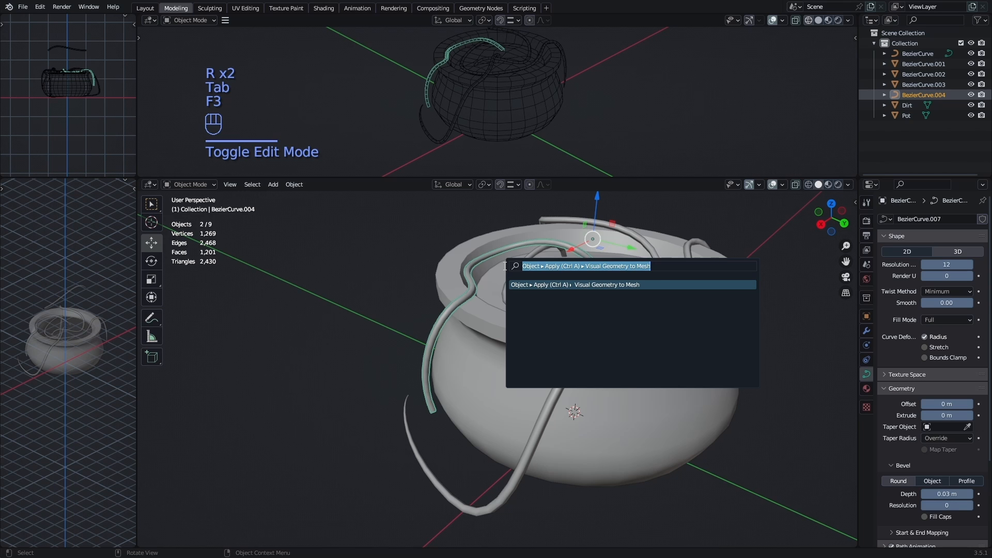
key(Return)
Taper the hanging stem's tip by scaling its end vertex down with a widened proportional editing radius
key(Tab)
key(1)
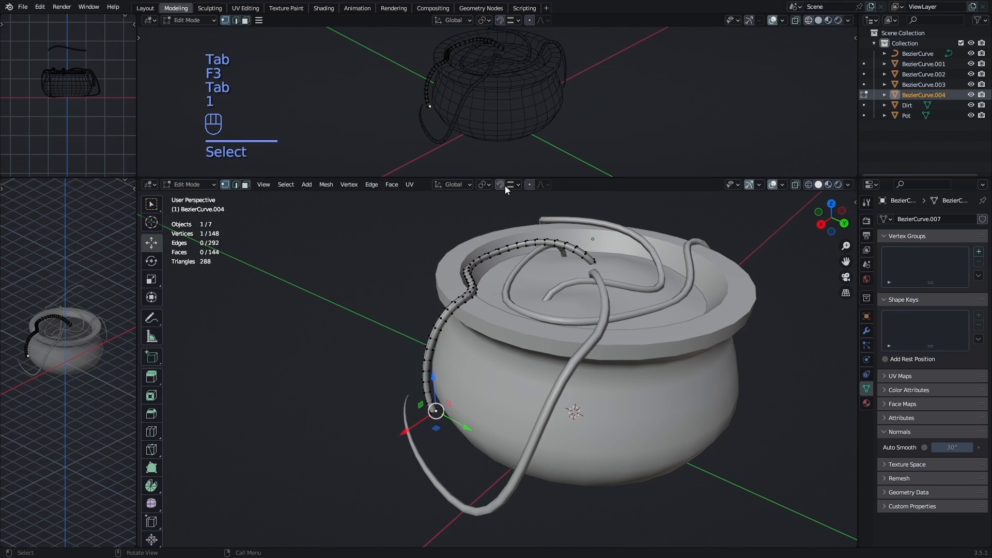
key(s)
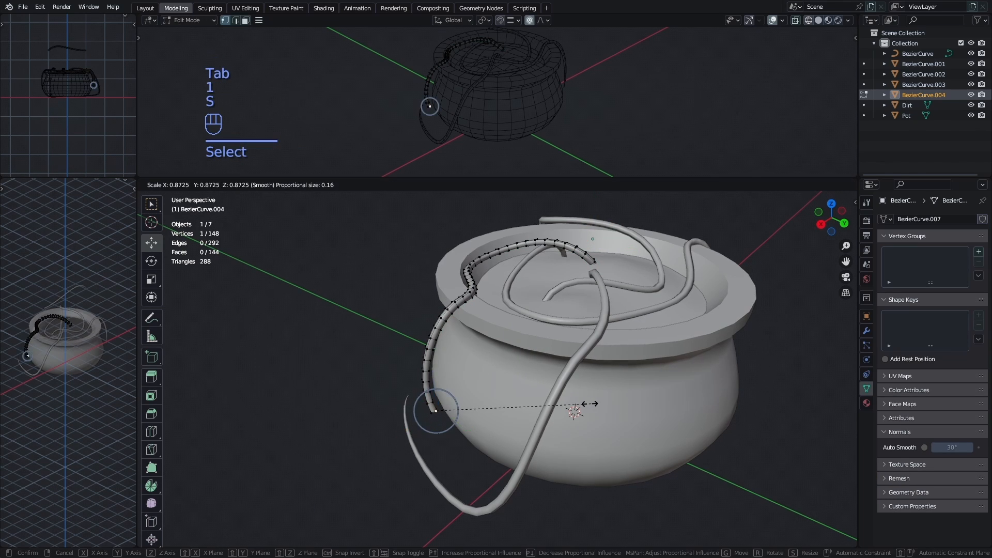
scroll(578, 405, down, 15)
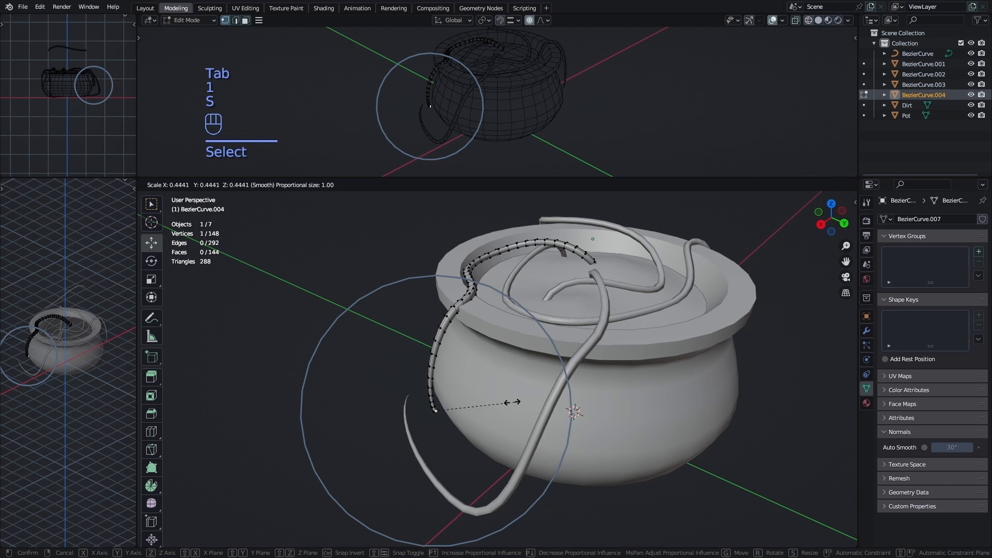
scroll(511, 403, up, 3)
click(503, 402)
click(516, 283)
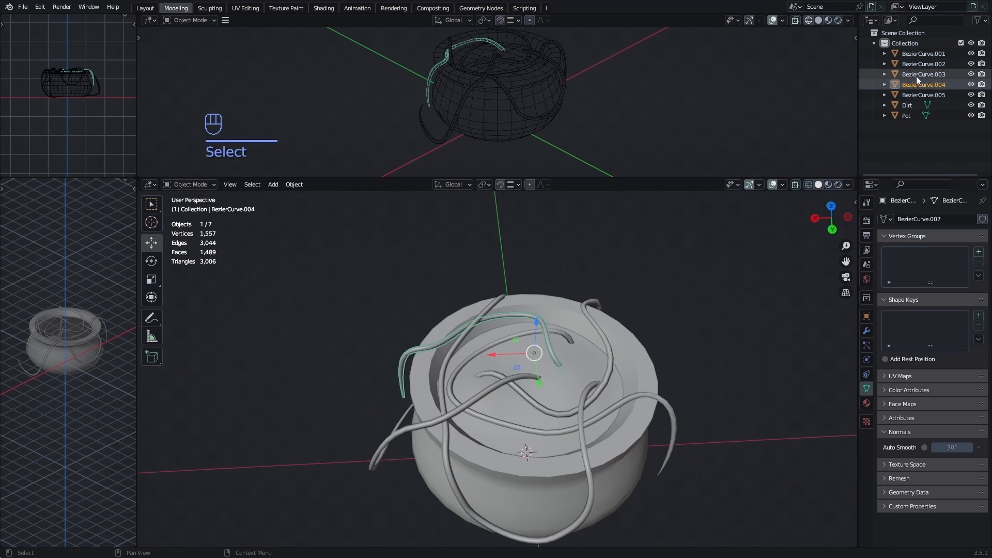
Check the plant stem objects by selecting them one after another, then clear the selection
click(916, 60)
click(919, 53)
click(920, 78)
click(924, 95)
click(921, 84)
click(723, 310)
Select the pot, leaving its position as it is
scroll(594, 439, down, 1)
click(579, 466)
key(g)
right_click(543, 448)
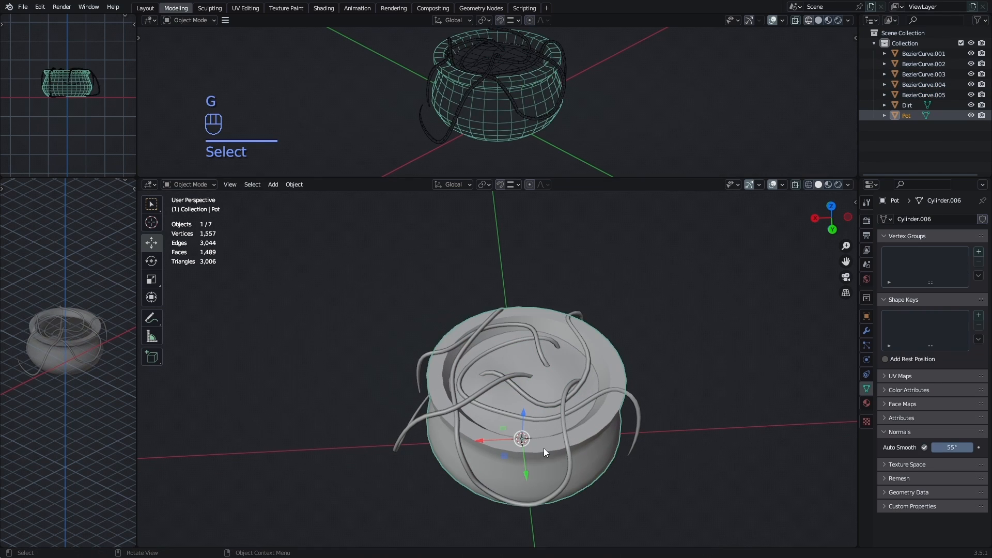
Hide the pot and the dirt, and select all five remaining stem objects
key(h)
click(538, 431)
key(h)
drag(703, 499, 322, 236)
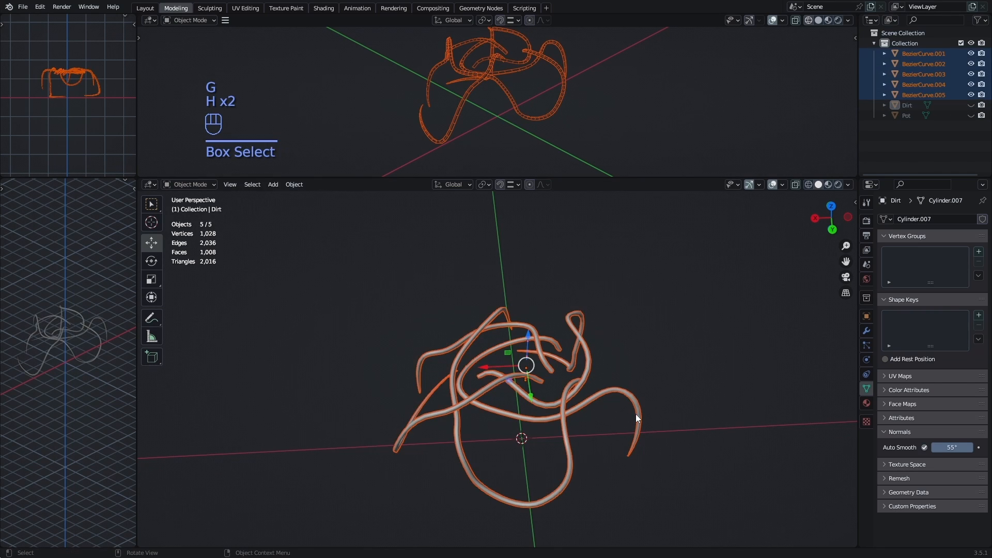
Make BezierCurve.001 the active object, join the five stems into it, and check the combined mesh in Edit Mode
middle_drag(636, 415, 560, 397)
scroll(558, 397, up, 3)
shift+middle_drag(556, 396, 536, 355)
shift+click(525, 340)
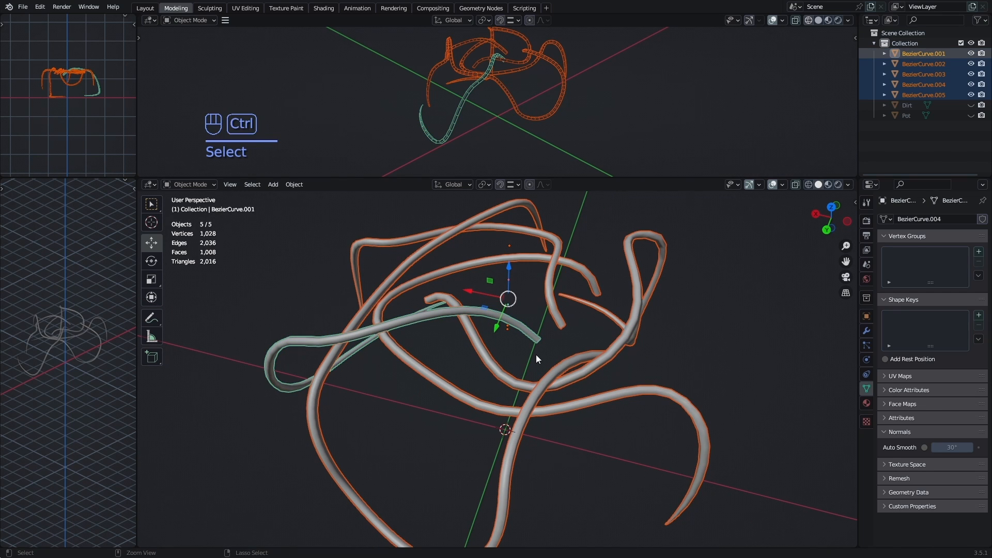
key(ctrl+j)
key(Tab)
middle_drag(535, 354, 536, 299)
key(a)
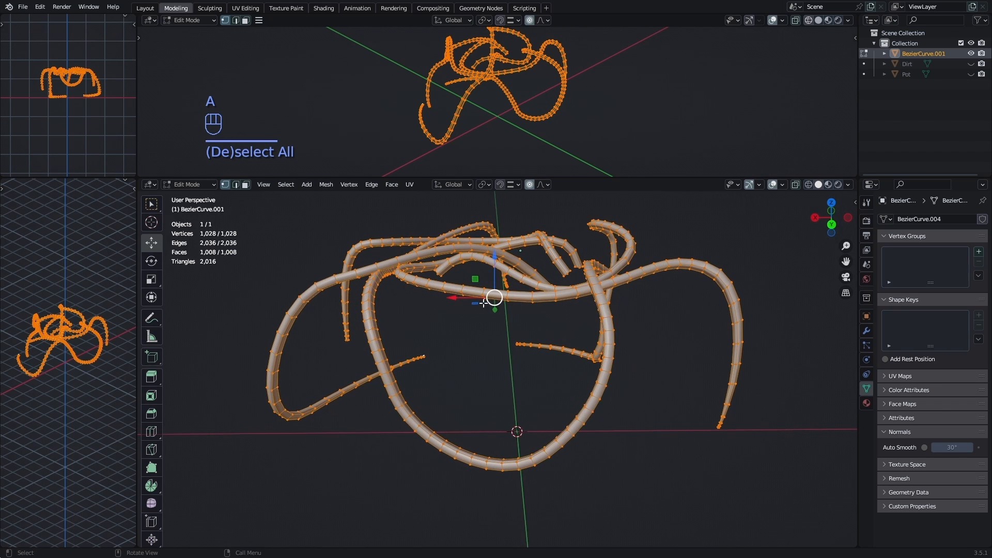
key(Tab)
Unhide the pot and the dirt, and clear the selection
key(alt+h)
click(293, 346)
scroll(465, 369, down, 3)
middle_drag(509, 377, 483, 392)
middle_drag(637, 396, 507, 404)
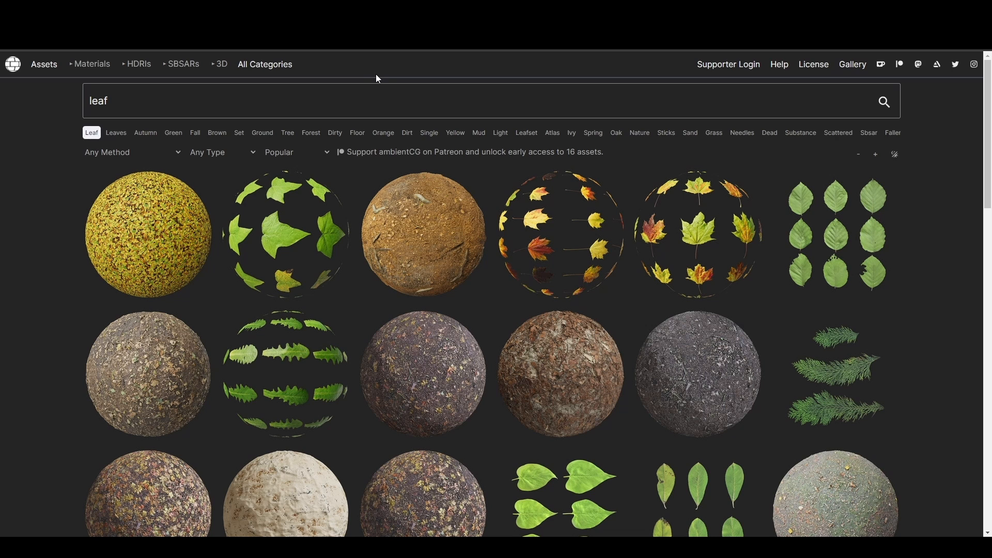
Switch to the ambientCG website and open the heart-shaped green leaf set from the leaf search results
scroll(810, 249, down, 5)
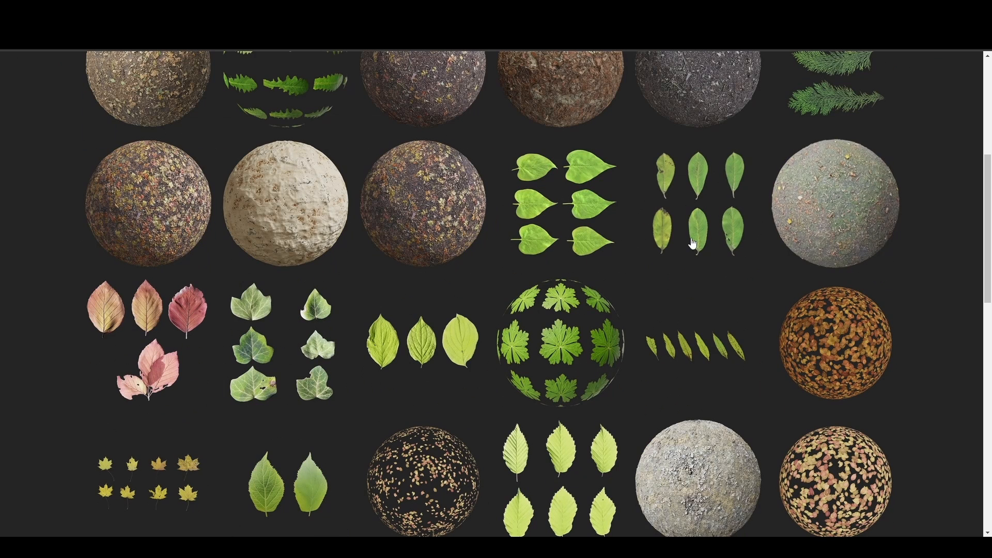
click(563, 218)
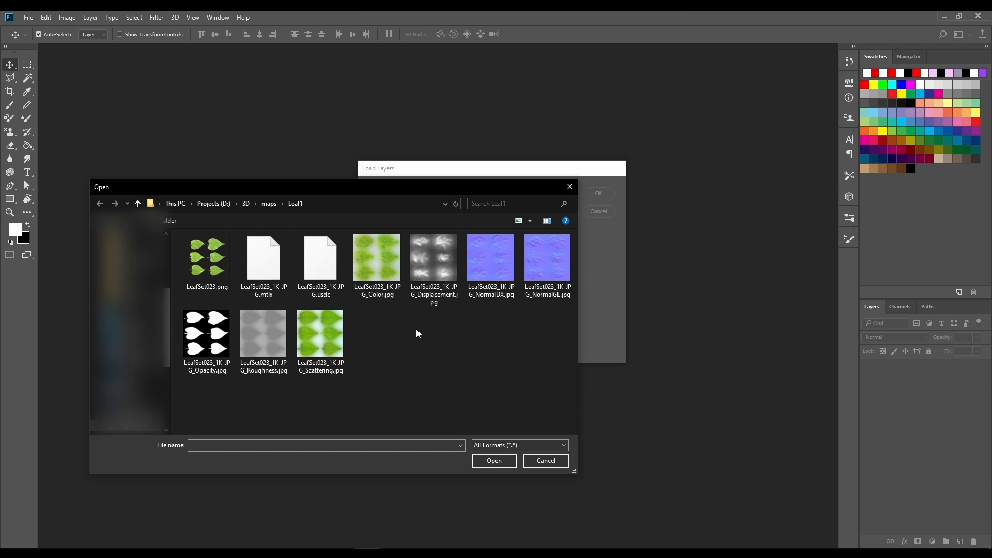
Switch to Photoshop and load LeafSet023.png from the Leaf1 maps folder as a layer
click(387, 289)
click(434, 269)
click(481, 292)
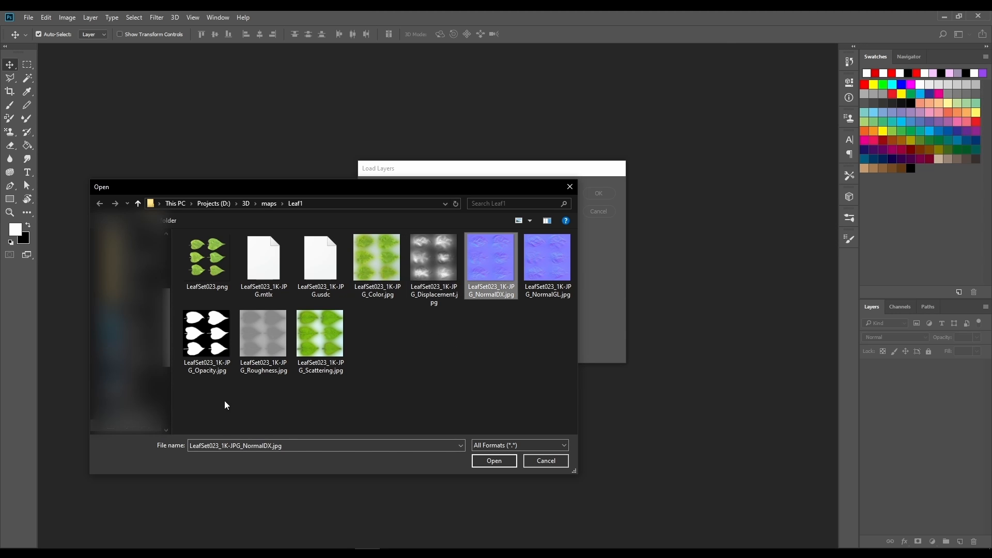
click(266, 357)
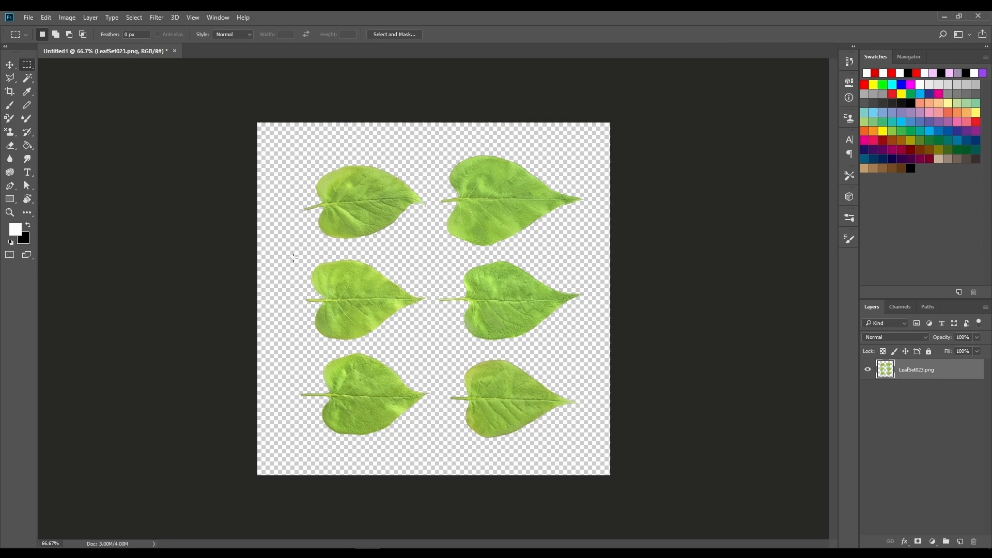
Crop the leaf set image to a rectangular selection around the middle leaf of the left column
drag(294, 257, 432, 344)
click(66, 18)
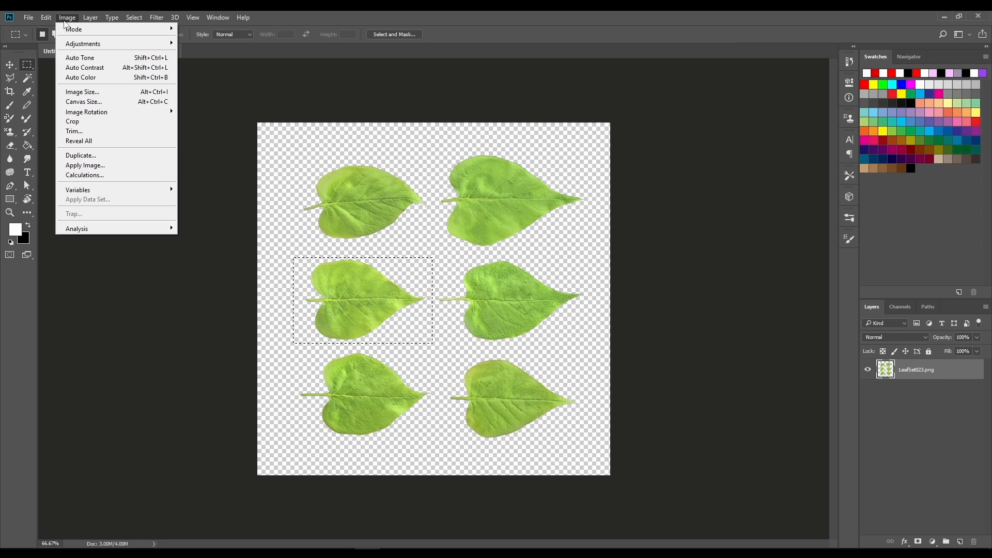
click(91, 122)
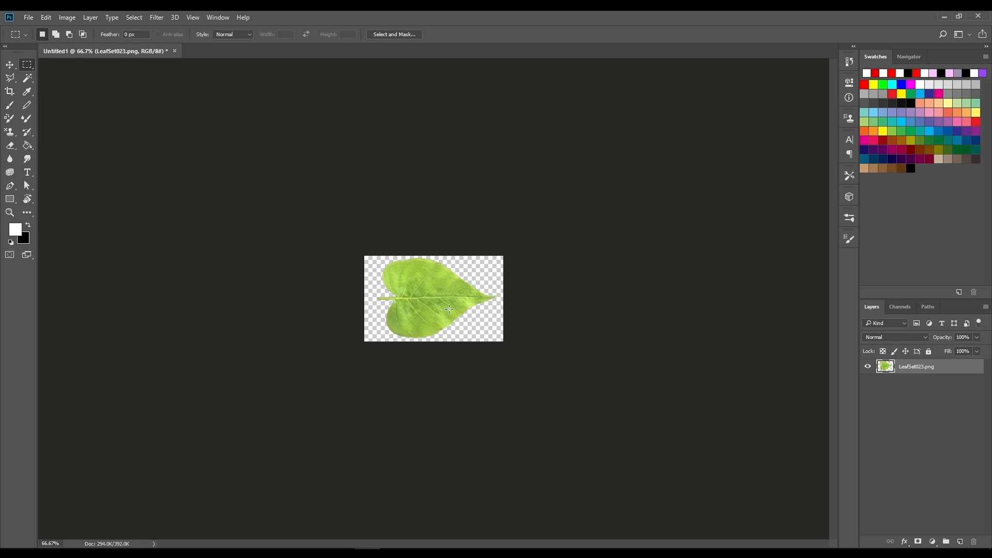
alt+scroll(449, 308, up, 12)
alt+scroll(505, 294, down, 5)
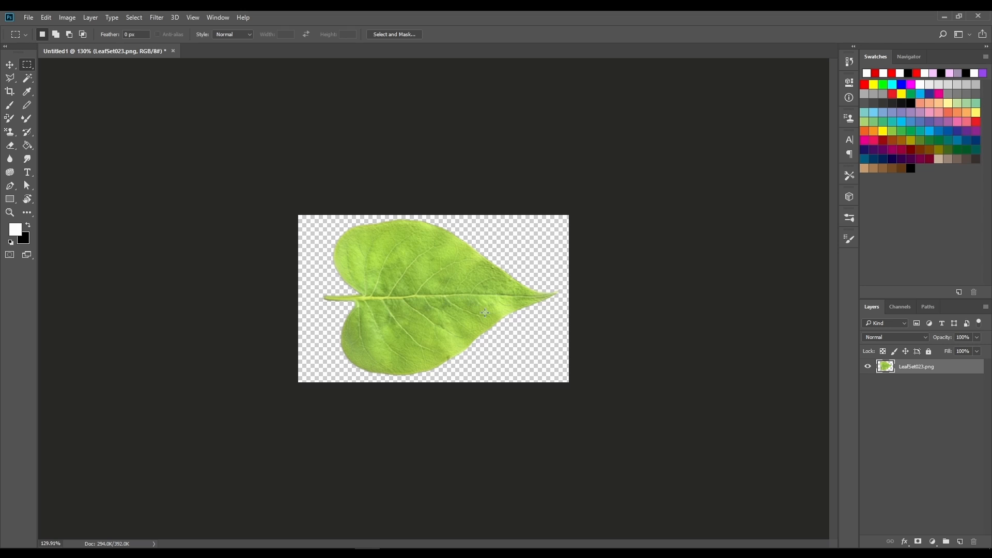
alt+scroll(312, 275, up, 4)
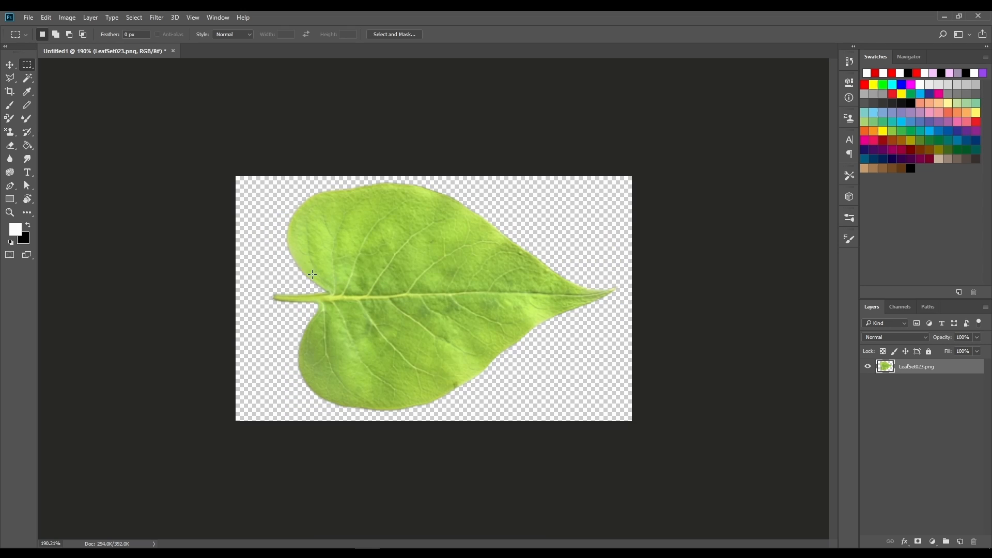
Resize the cropped leaf image to a width of 140 pixels with its proportions kept
click(66, 18)
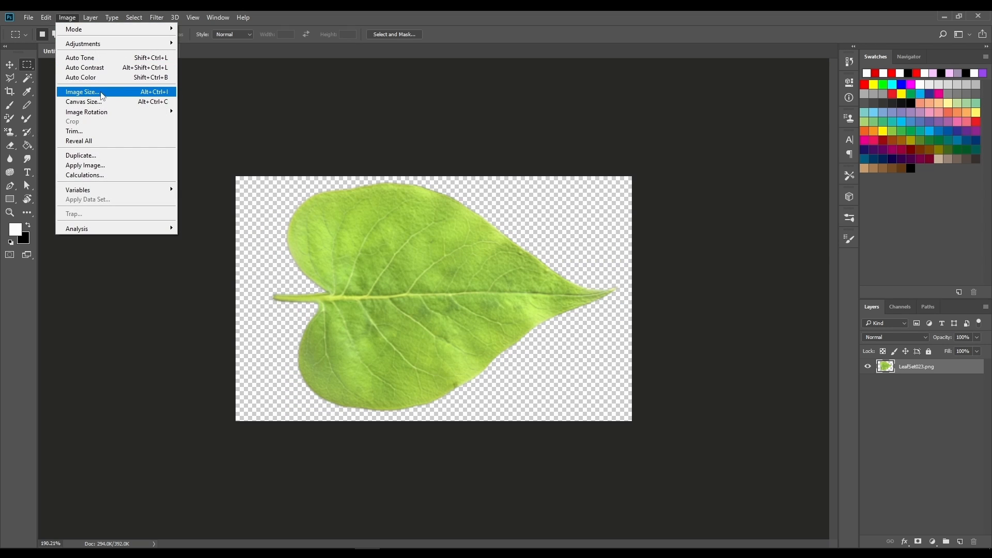
click(83, 92)
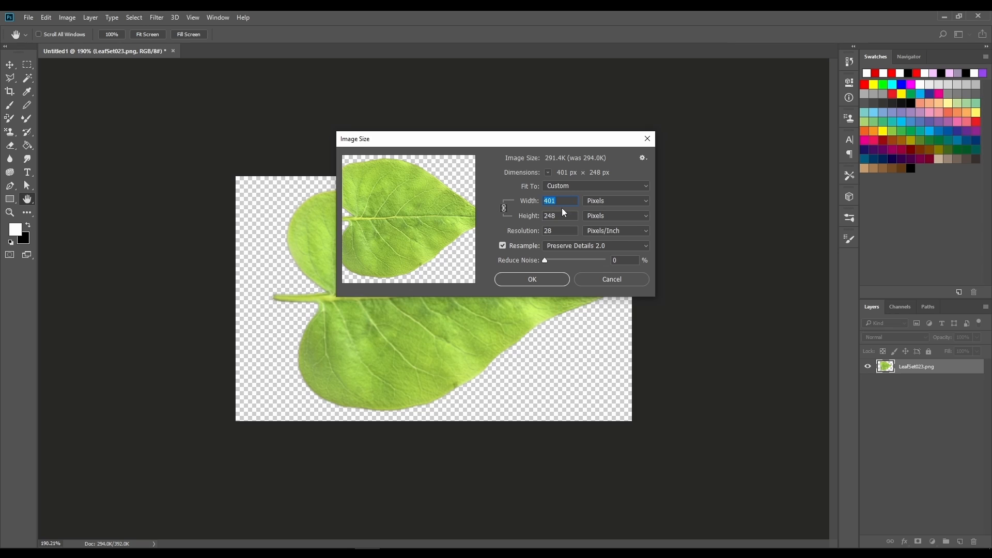
click(553, 214)
text(140)
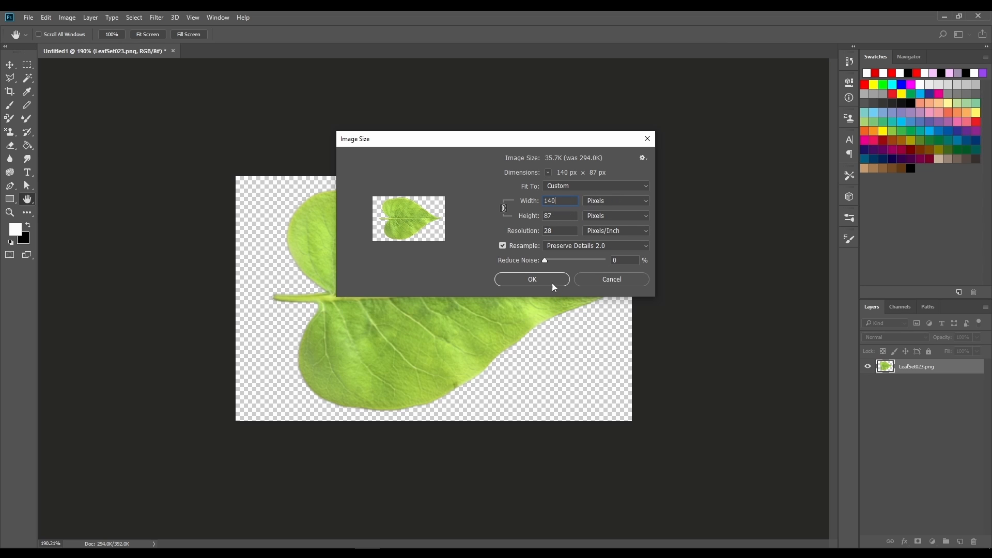
click(532, 279)
Check the resized leaf's sharpness and export it with Quick Export as PNG
alt+scroll(434, 285, up, 3)
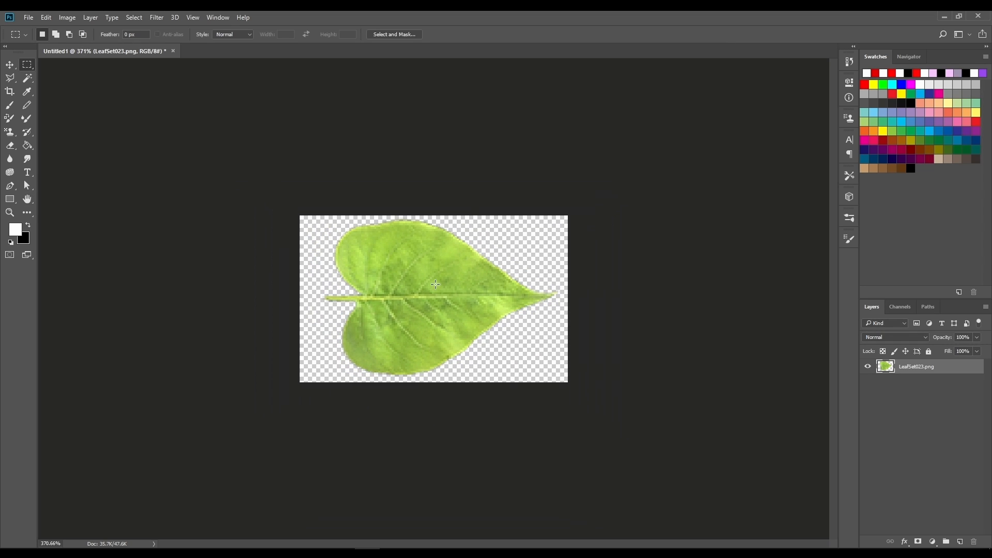
alt+scroll(434, 284, down, 1)
alt+scroll(428, 297, up, 2)
alt+scroll(420, 313, down, 4)
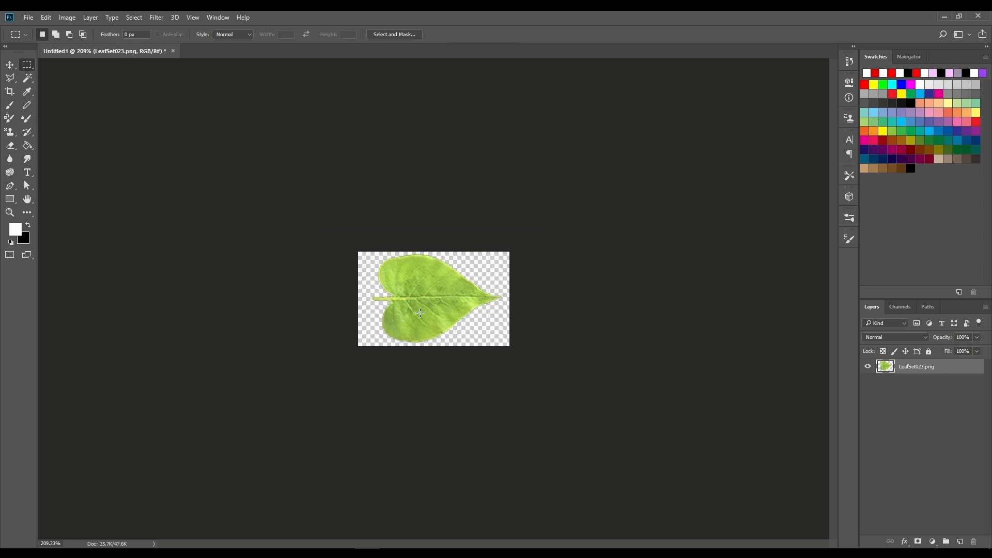
alt+scroll(420, 312, up, 2)
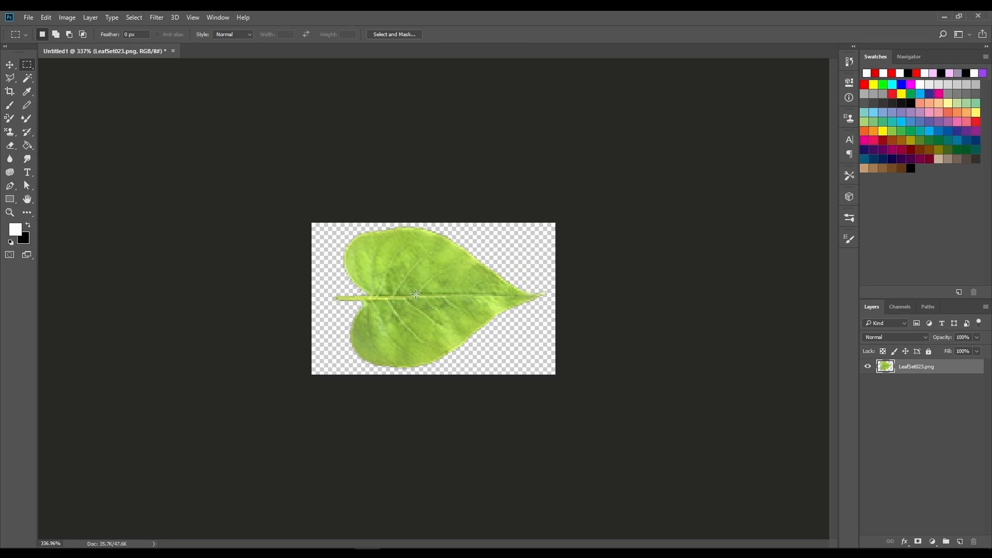
alt+scroll(415, 294, up, 3)
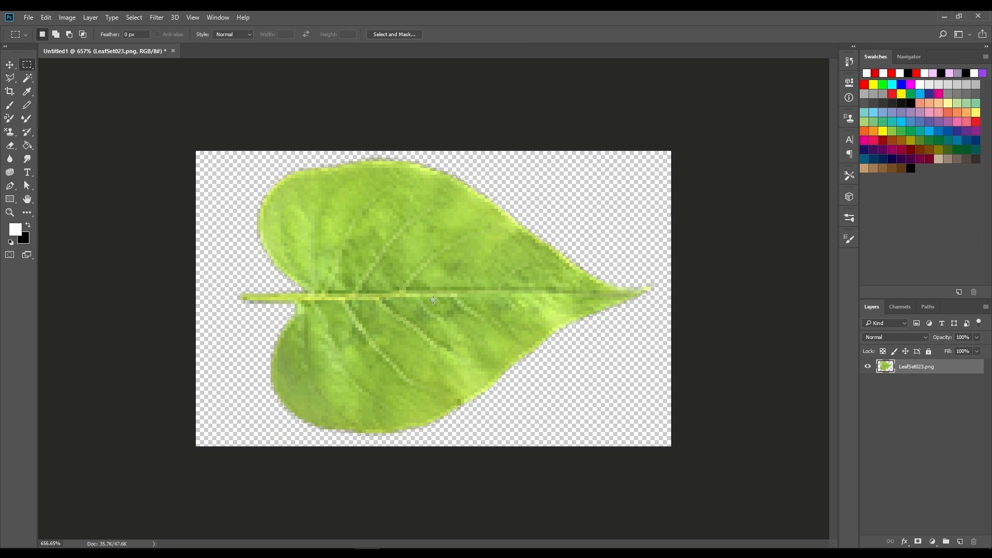
alt+scroll(432, 300, down, 3)
click(28, 17)
mouse_move(118, 158)
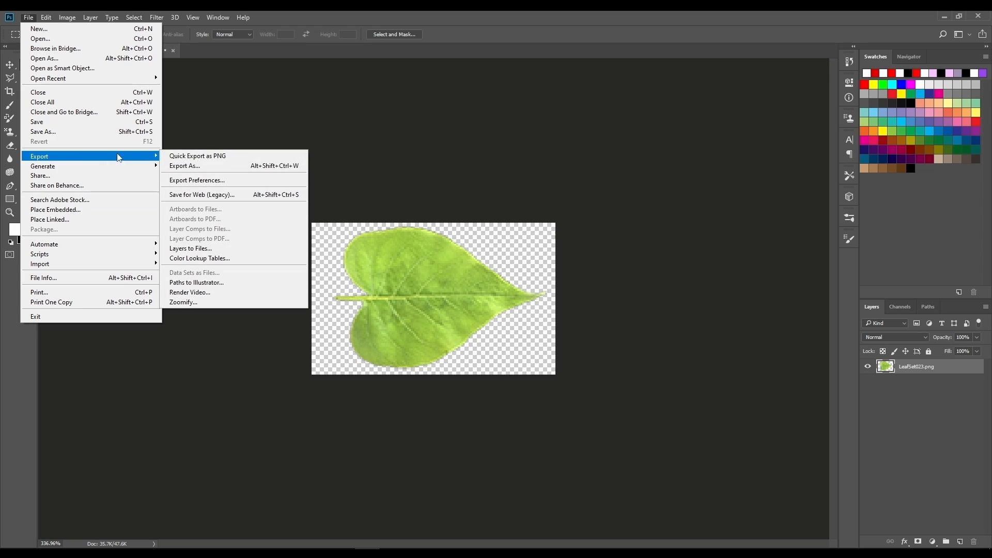
click(200, 156)
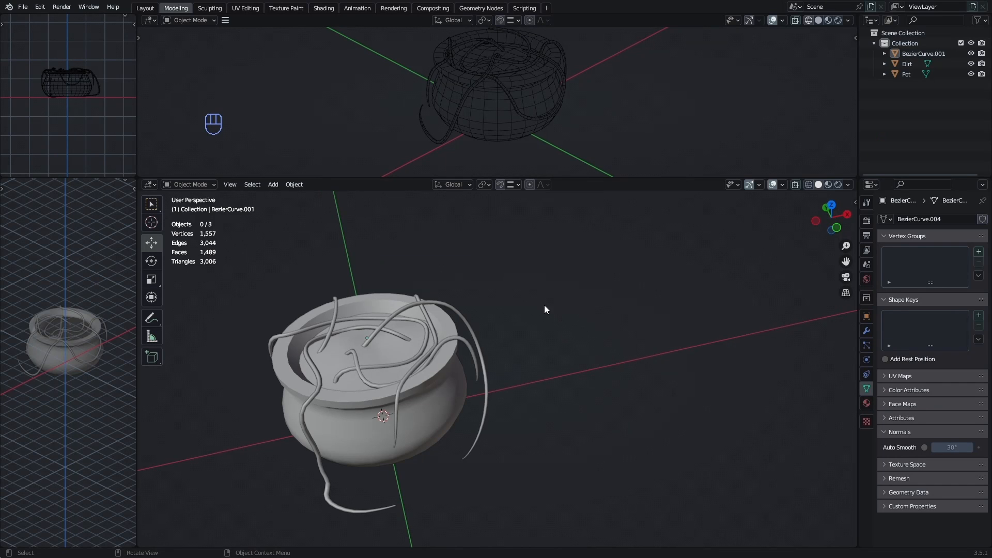
Switch to Blender and check the Import Images as Planes add-on in the preferences
key(shift+a)
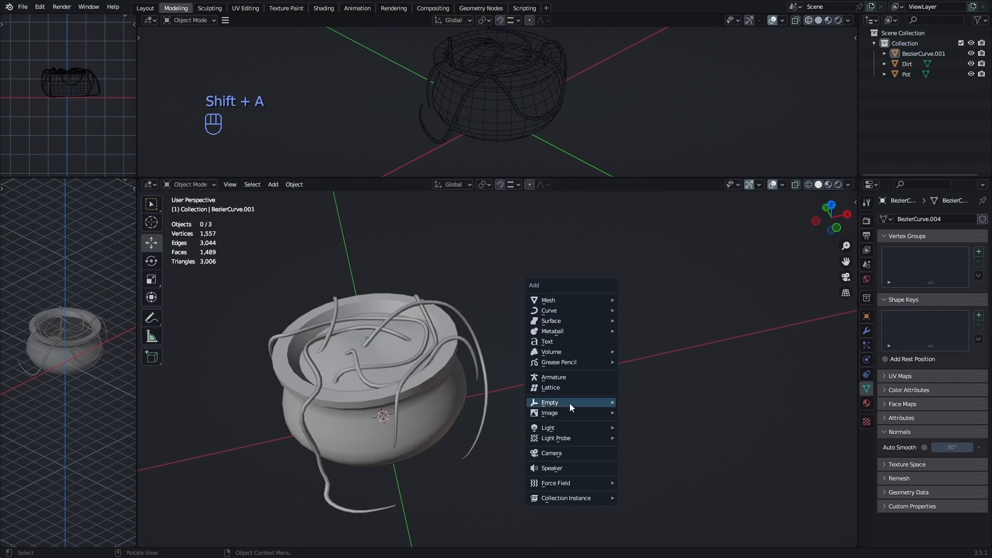
mouse_move(571, 413)
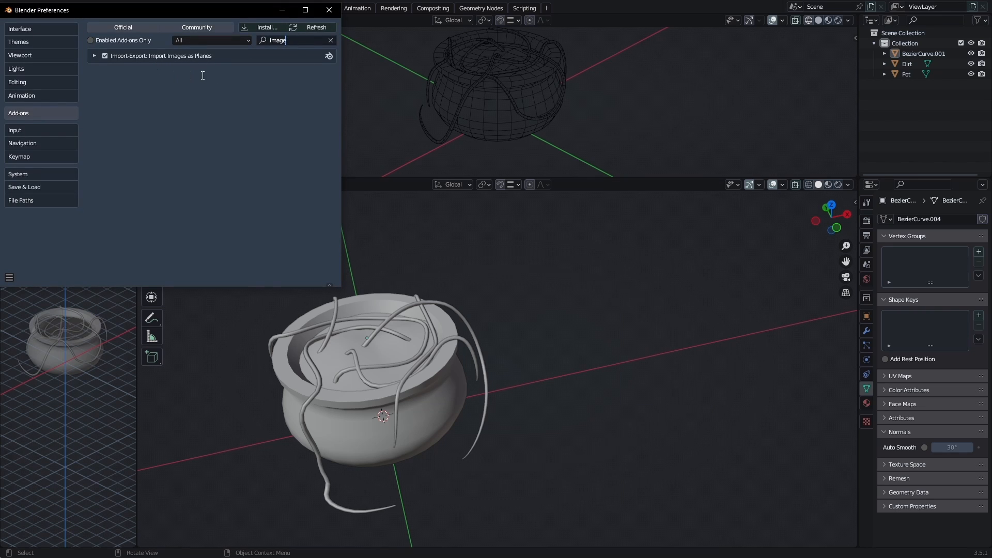
click(335, 8)
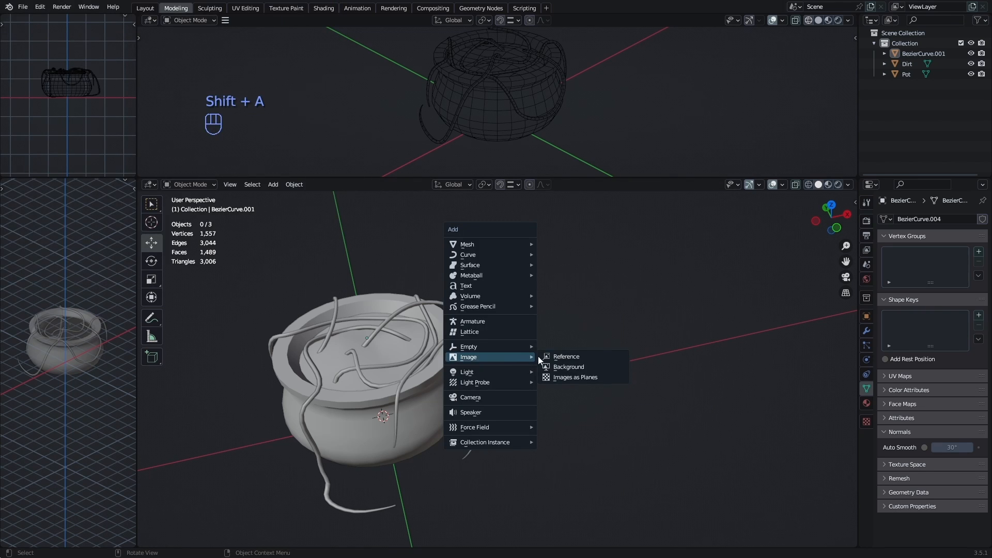
Import the leaf1 image as a plane and move it about 3.7 m along X, beside the pot
click(575, 377)
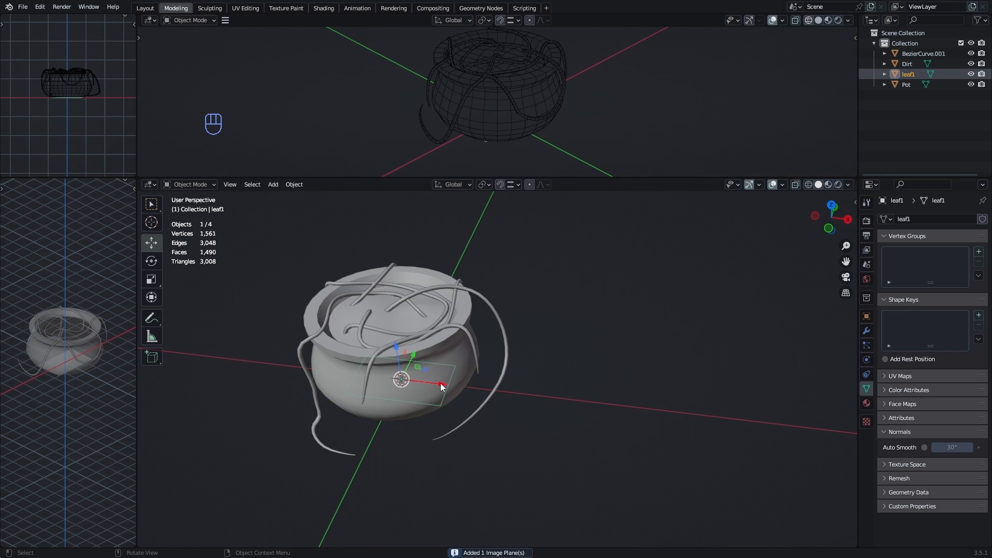
drag(443, 387, 715, 413)
shift+middle_drag(715, 413, 605, 354)
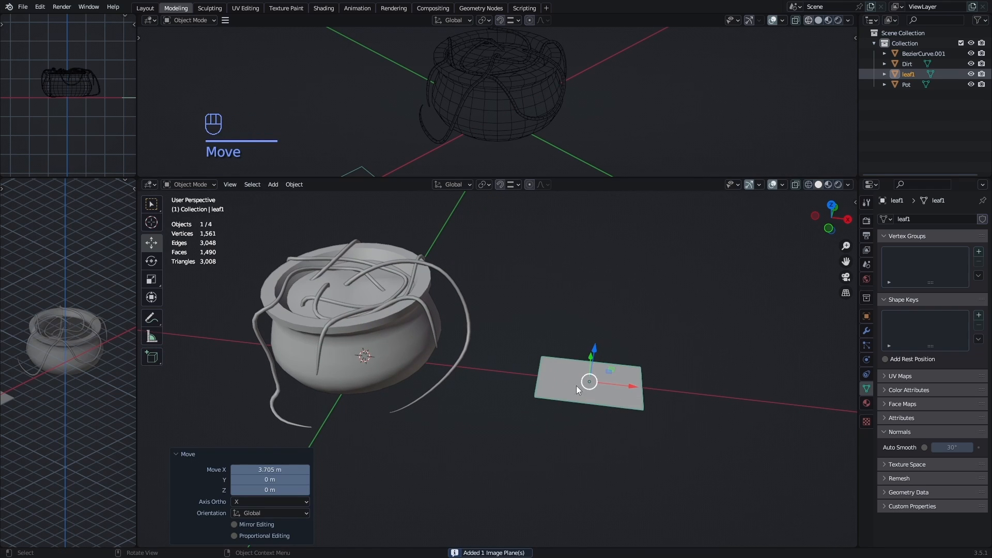
Display the viewport in Material Preview and frame the leaf plane
key(z)
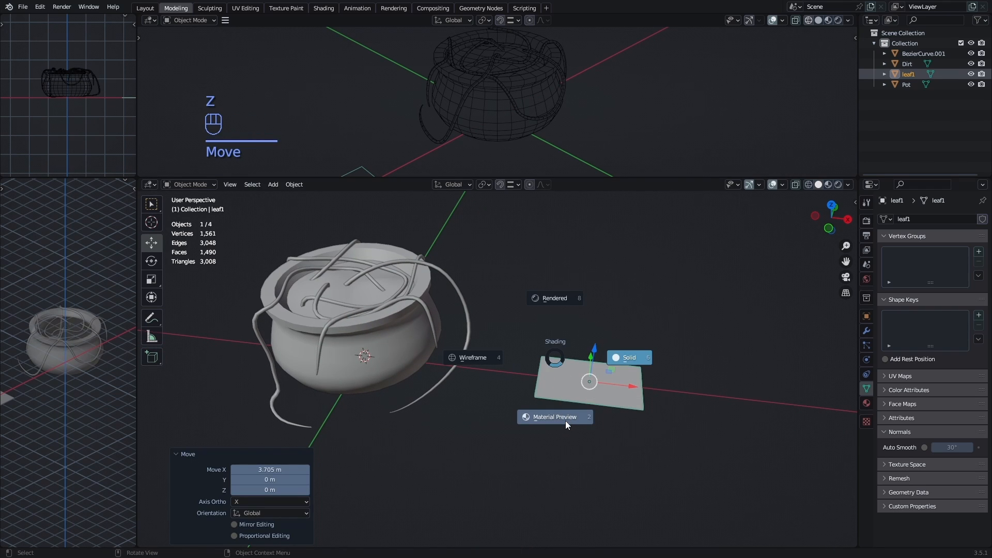
click(590, 424)
key(KP_Decimal)
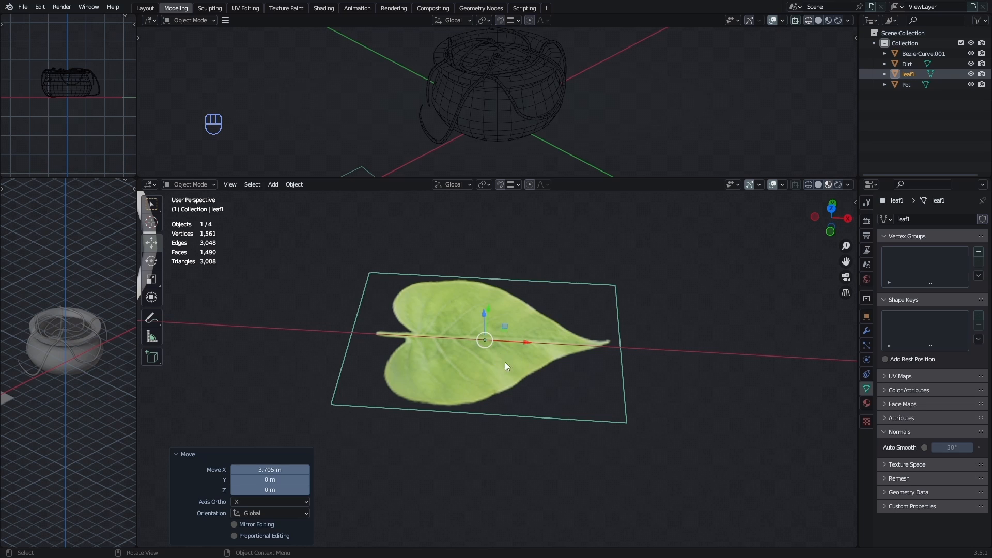
scroll(491, 339, up, 4)
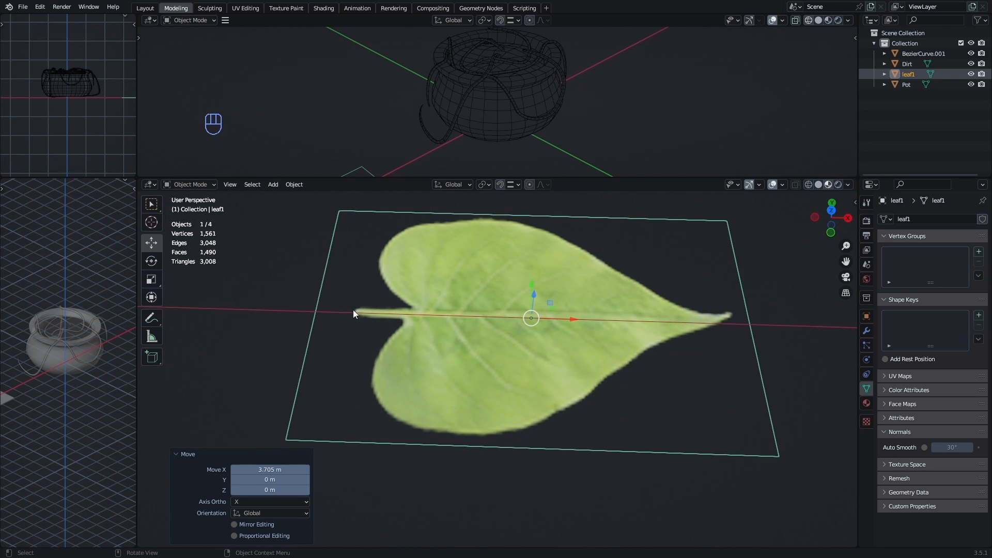
Shift the leaf plane's mesh along X in Edit Mode so its origin sits at the stem base, then about -0.005 m along Y
key(Tab)
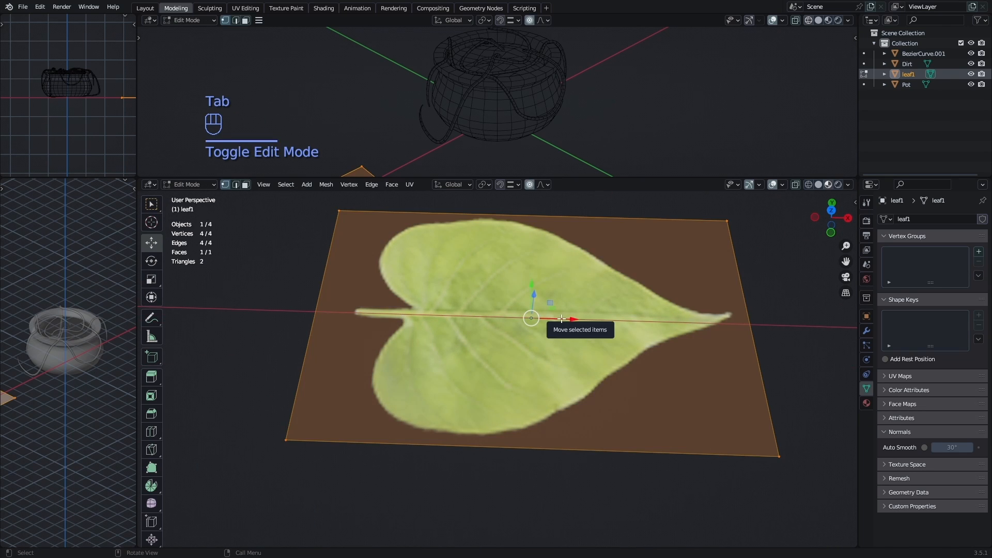
drag(573, 319, 639, 321)
key(ctrl+z)
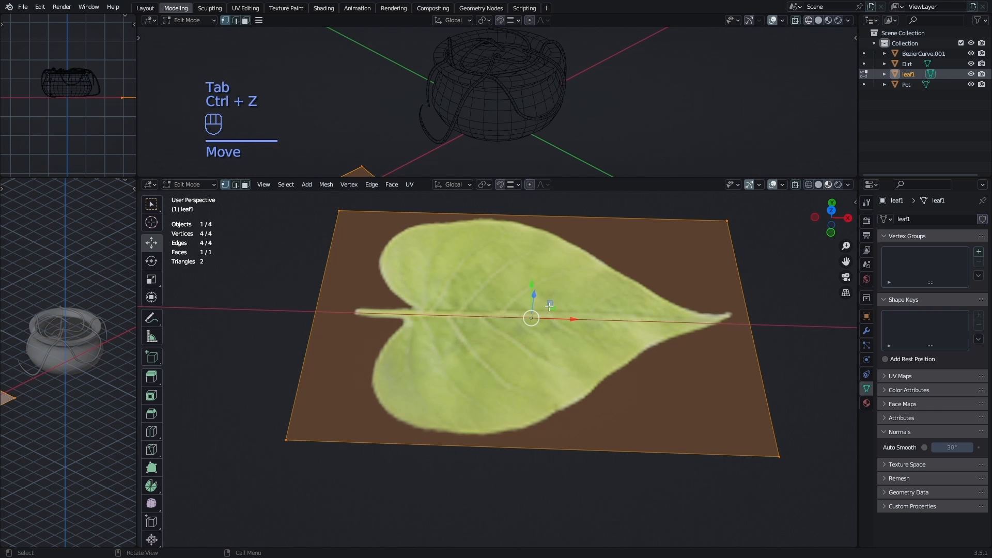
drag(562, 324, 686, 327)
drag(685, 326, 685, 326)
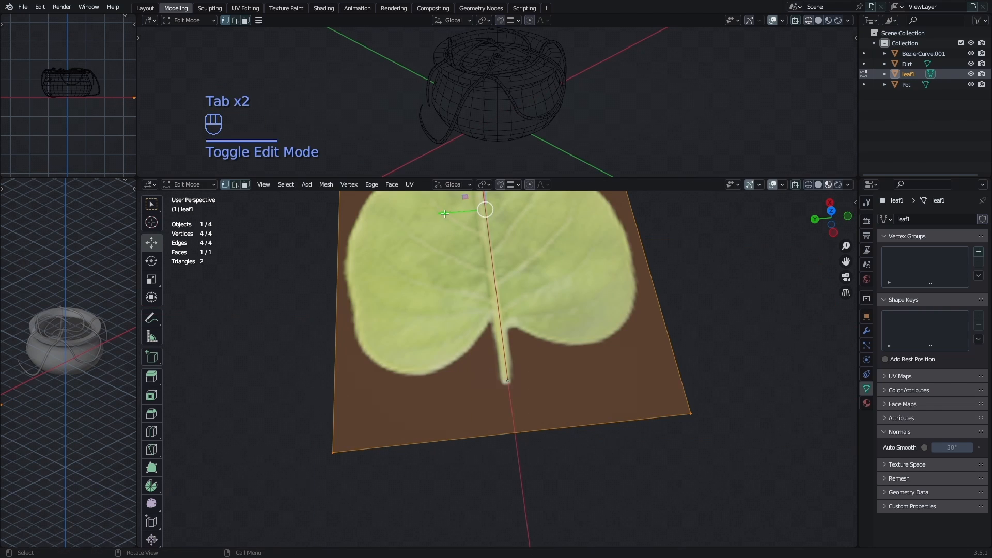
drag(445, 214, 448, 213)
Add two loop cuts across the leaf plane and one lengthwise along its midrib
middle_drag(695, 403, 578, 383)
scroll(578, 382, down, 4)
middle_drag(640, 410, 600, 405)
shift+middle_drag(607, 456, 583, 423)
key(ctrl+r)
scroll(475, 389, up, 1)
click(473, 388)
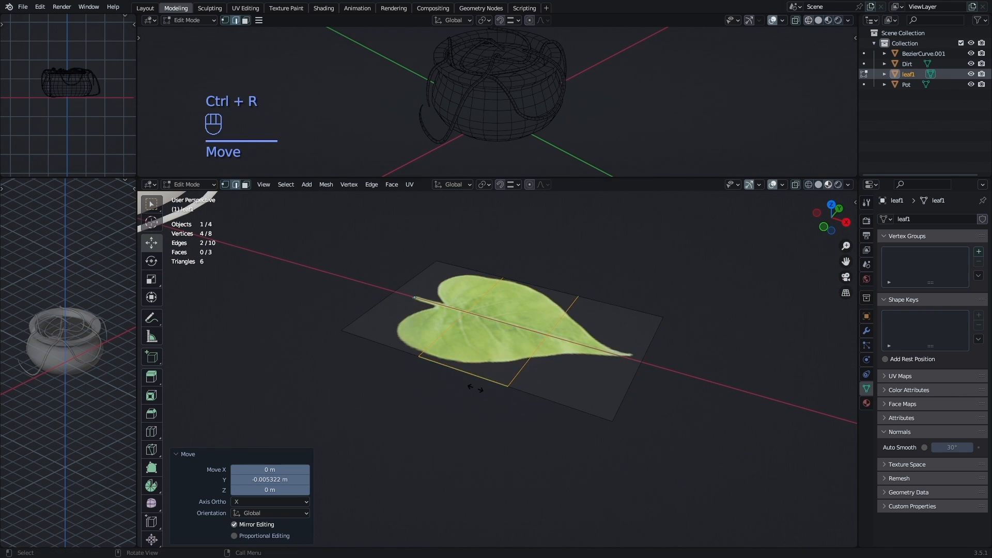
key(ctrl+r)
click(646, 372)
Lower the near corner vertex at the leaf's tip end and slightly raise the far edge vertex of the tip-side cut
key(1)
click(613, 421)
middle_drag(526, 228, 504, 195)
drag(574, 338, 574, 363)
click(598, 325)
drag(600, 285, 600, 277)
Slightly raise the near edge vertex of the tip-side cut and lower the midrib vertex at the tip end
click(485, 354)
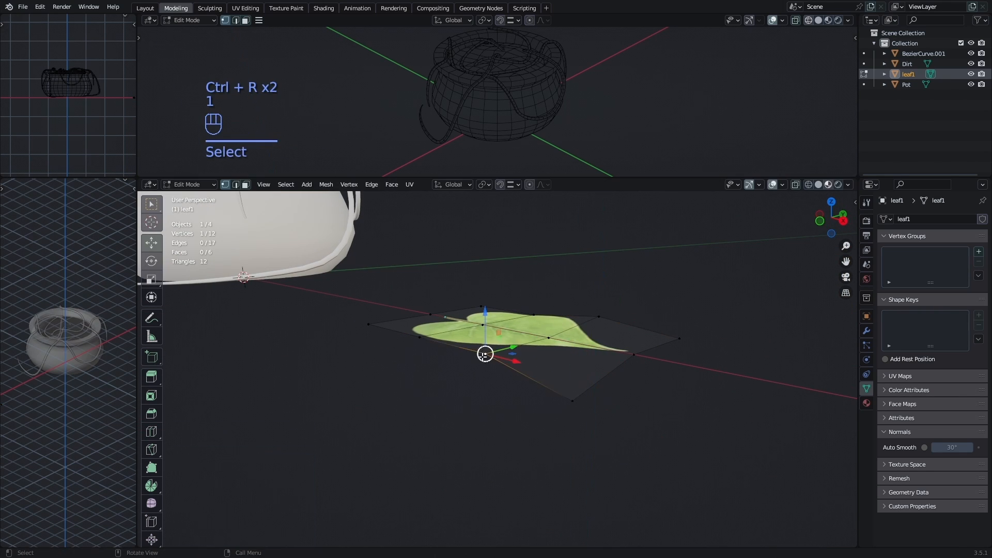
drag(486, 315, 486, 305)
click(634, 355)
drag(637, 315, 637, 322)
Undo the first move of the midrib vertex on the stem-side cut and raise it about 0.07 m along Z
click(439, 328)
drag(447, 294, 432, 266)
key(ctrl+z)
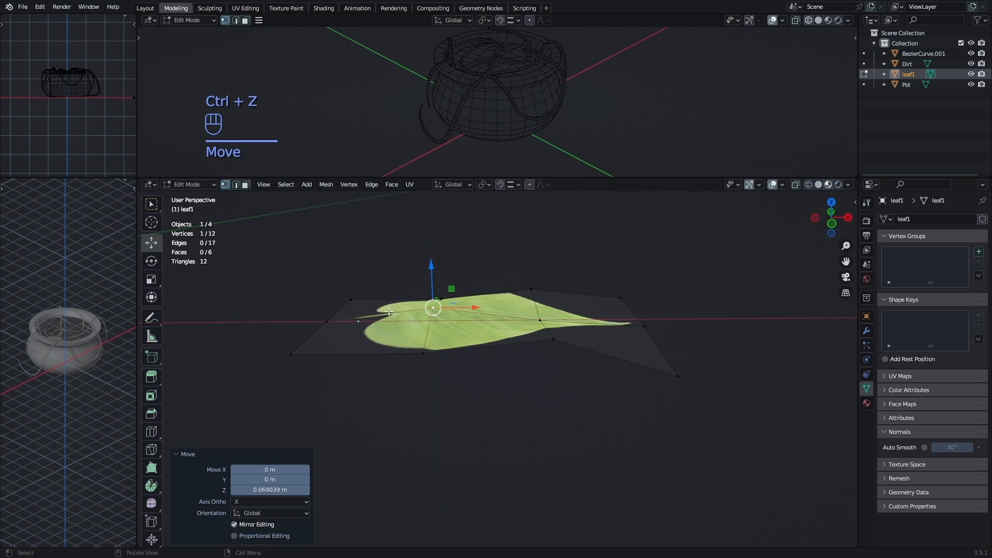
Lower both corner vertices at the leaf's stem end and slightly raise both edge vertices of the stem-side cut
middle_drag(433, 270, 493, 278)
click(253, 342)
shift+click(375, 434)
drag(305, 336, 305, 348)
click(360, 311)
shift+click(495, 381)
drag(414, 302, 414, 287)
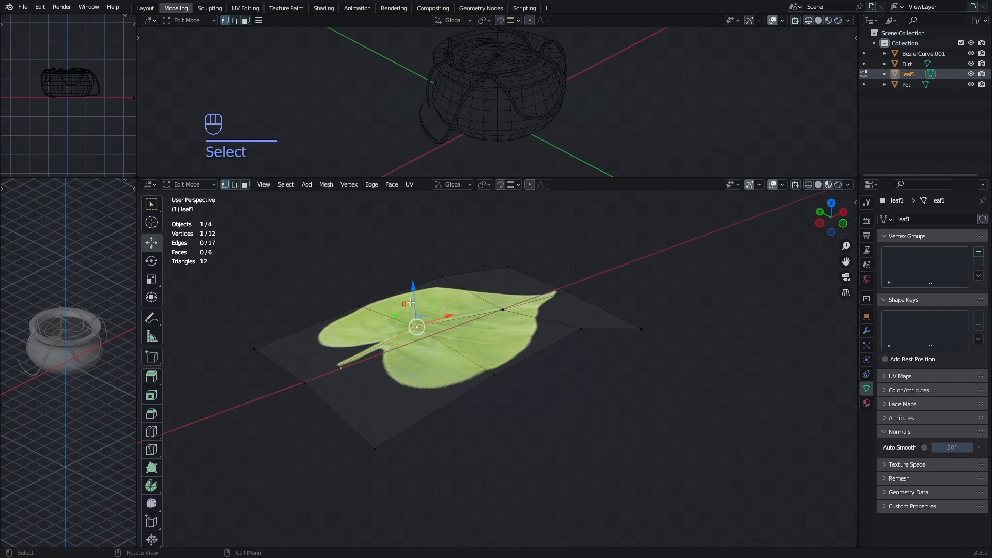
Check the leaf's bend from other angles and slightly raise a corner vertex at its tip end
key(Tab)
middle_drag(444, 330, 547, 379)
key(Tab)
key(3)
key(a)
key(Tab)
key(Tab)
click(682, 383)
middle_drag(682, 384, 666, 336)
key(1)
key(Tab)
key(Tab)
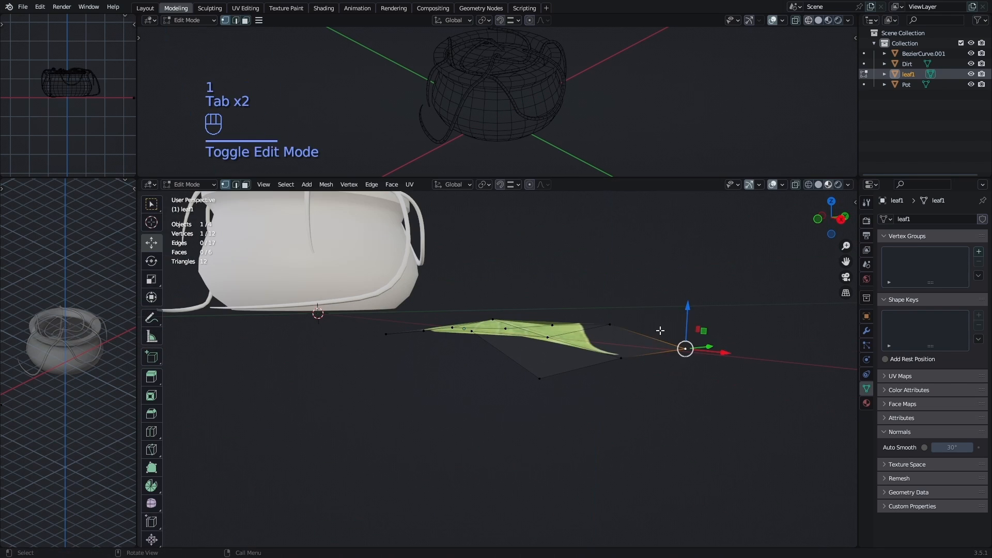
click(655, 344)
drag(655, 310, 655, 305)
Apply smooth shading to all faces of the leaf and return to Object Mode
middle_drag(655, 304, 547, 365)
key(3)
key(a)
right_click(548, 365)
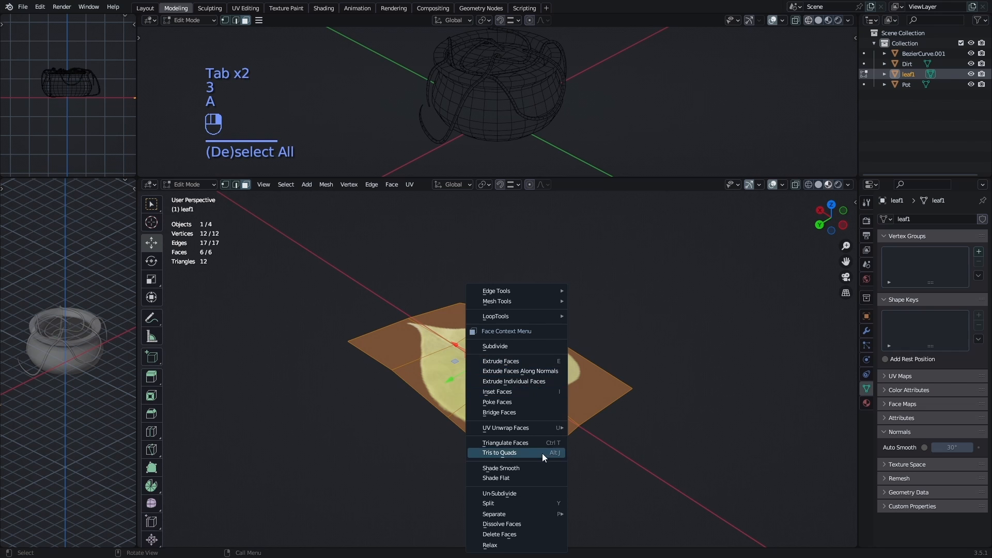
click(532, 467)
key(Tab)
key(Tab)
key(Tab)
Return to solid shading, select the hanging plant stems and add a particle system to them
middle_drag(674, 400, 485, 387)
click(485, 387)
click(553, 379)
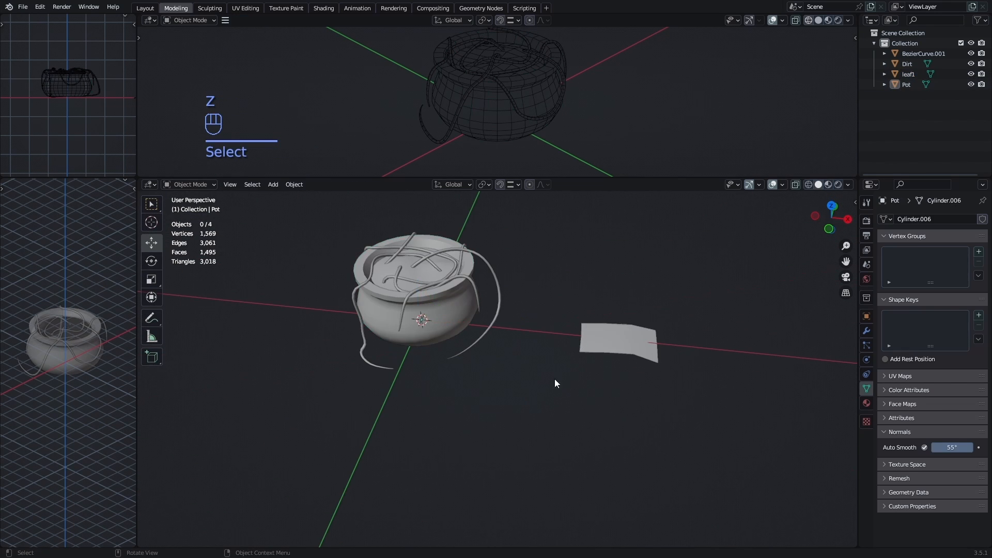
shift+middle_drag(528, 314, 591, 374)
scroll(590, 374, up, 4)
click(606, 306)
scroll(625, 402, down, 3)
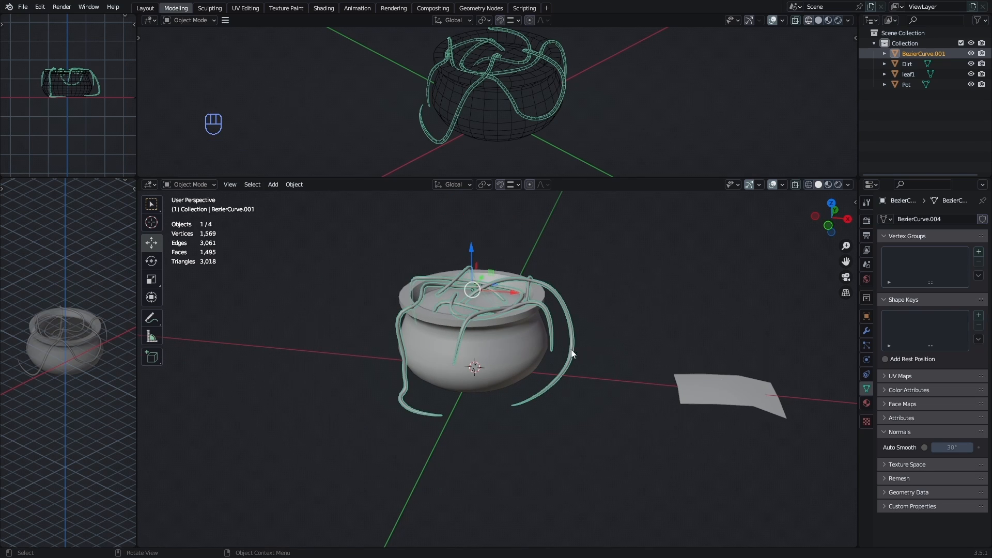
click(867, 373)
click(867, 345)
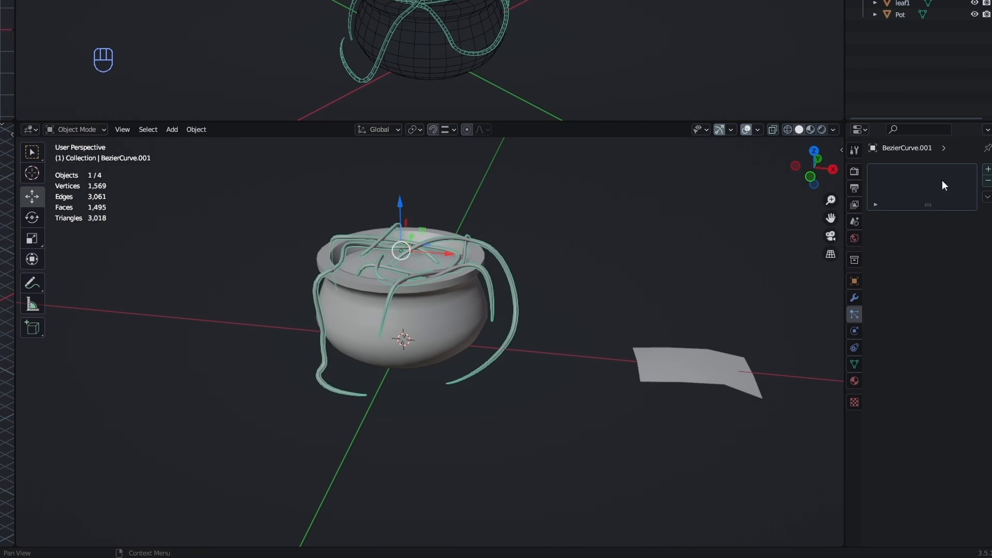
click(987, 170)
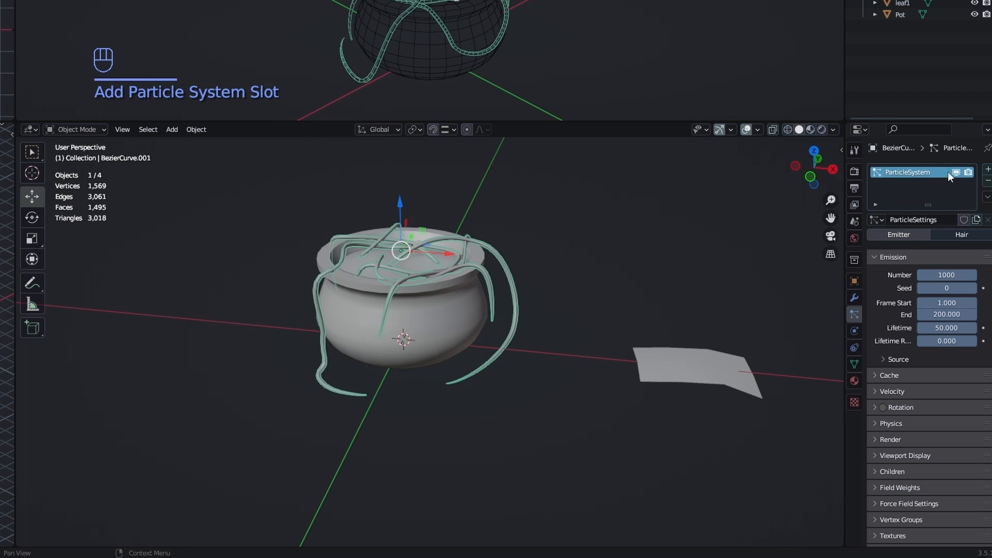
Make the particle system Hair, render it as Object and use leaf1 as the instance object
click(959, 235)
click(889, 373)
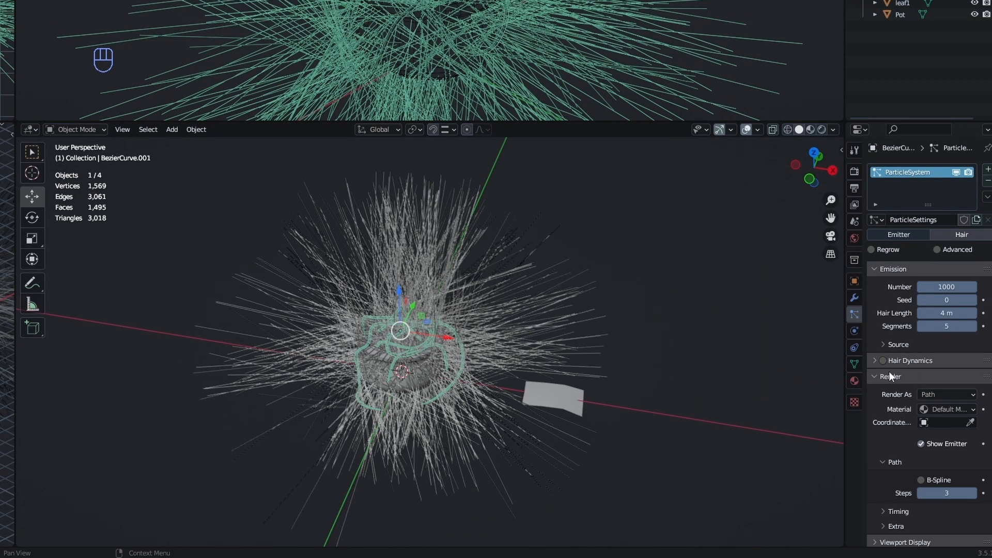
click(943, 390)
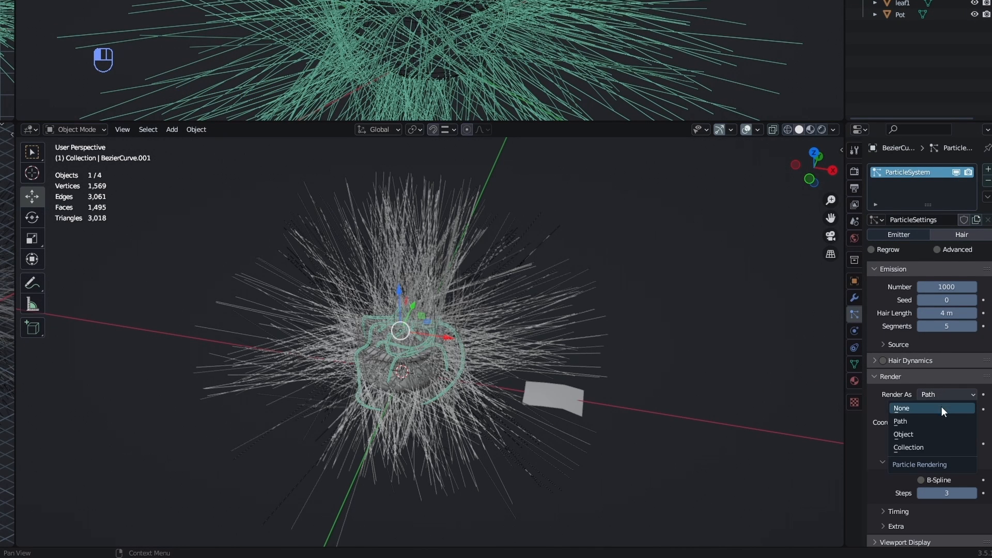
click(928, 438)
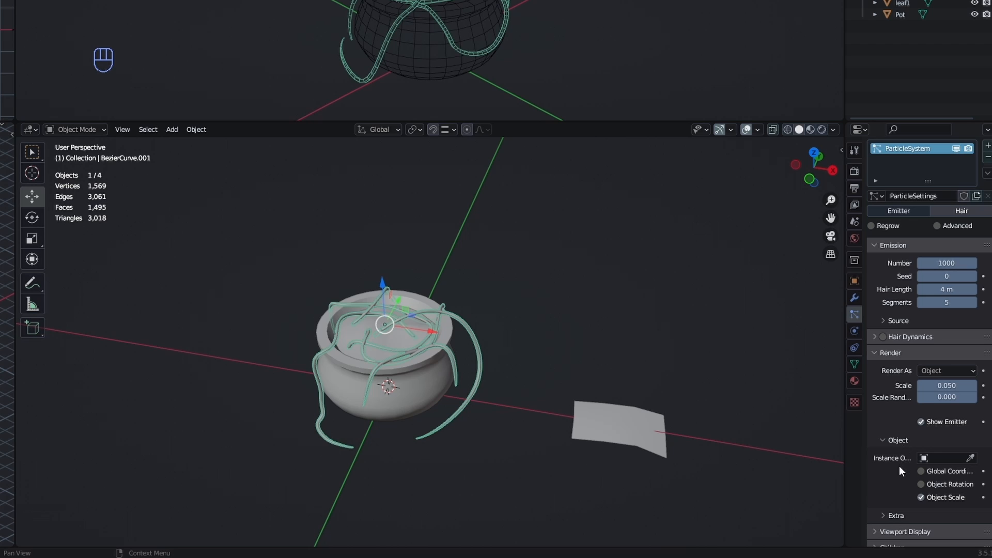
click(970, 458)
click(636, 422)
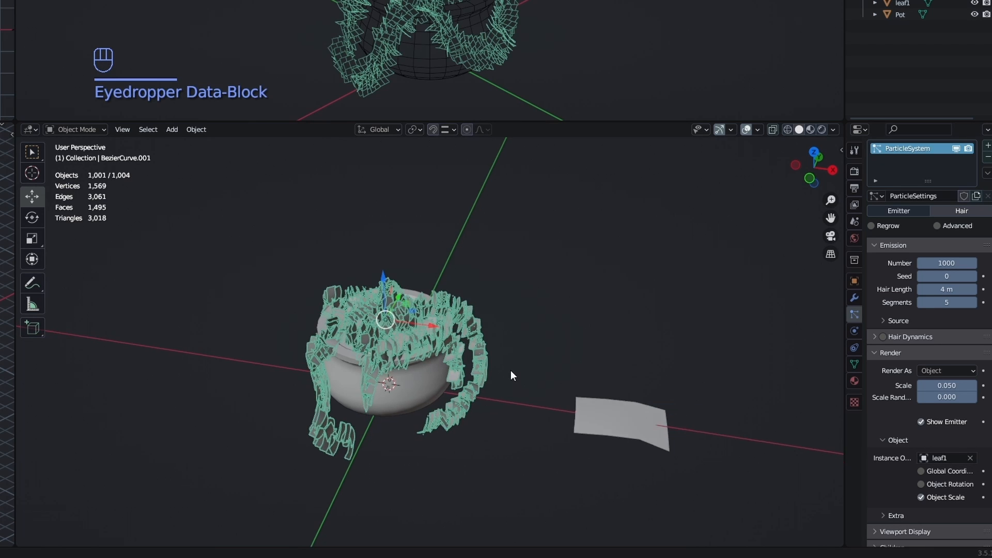
Switch to material preview and examine how the leaves are distributed along the stems from several angles
key(z)
click(565, 376)
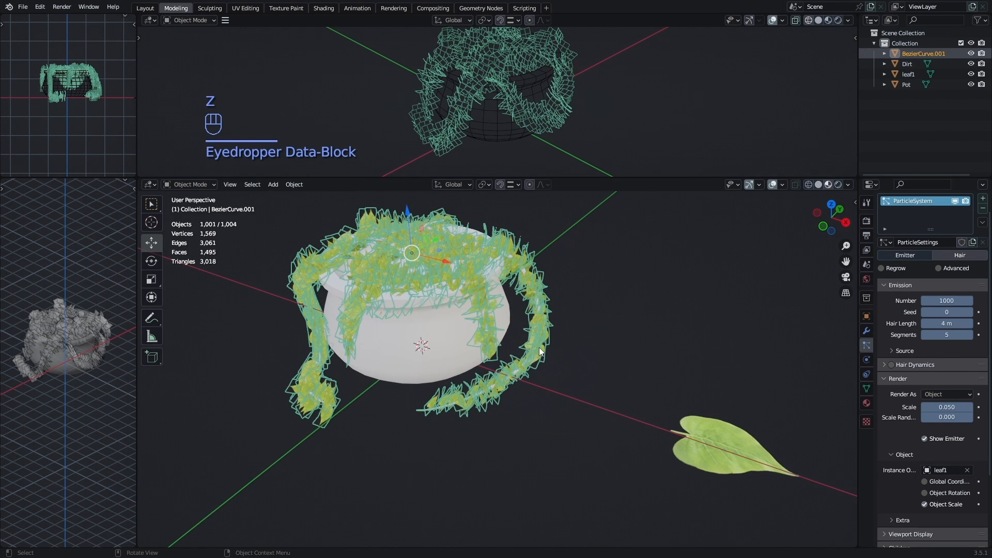
mouse_move(538, 348)
middle_down()
mouse_move(634, 404)
mouse_move(640, 392)
mouse_move(573, 392)
middle_up()
scroll(635, 390, up, 5)
scroll(635, 390, down, 5)
middle_drag(538, 429, 503, 454)
middle_drag(447, 410, 555, 261)
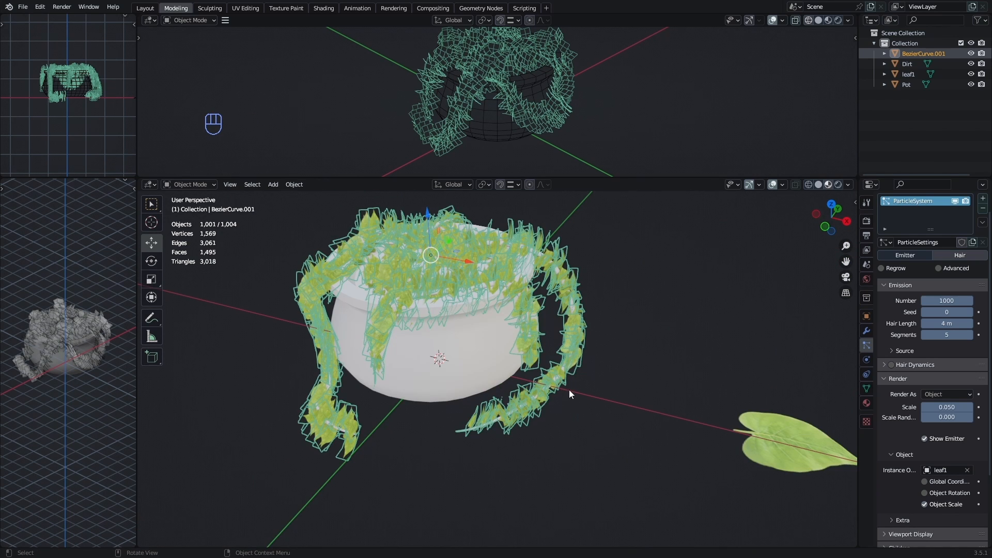
scroll(661, 365, up, 3)
mouse_move(568, 389)
middle_down()
mouse_move(661, 364)
mouse_move(507, 299)
mouse_move(557, 375)
middle_up()
scroll(661, 365, down, 2)
scroll(557, 375, down, 1)
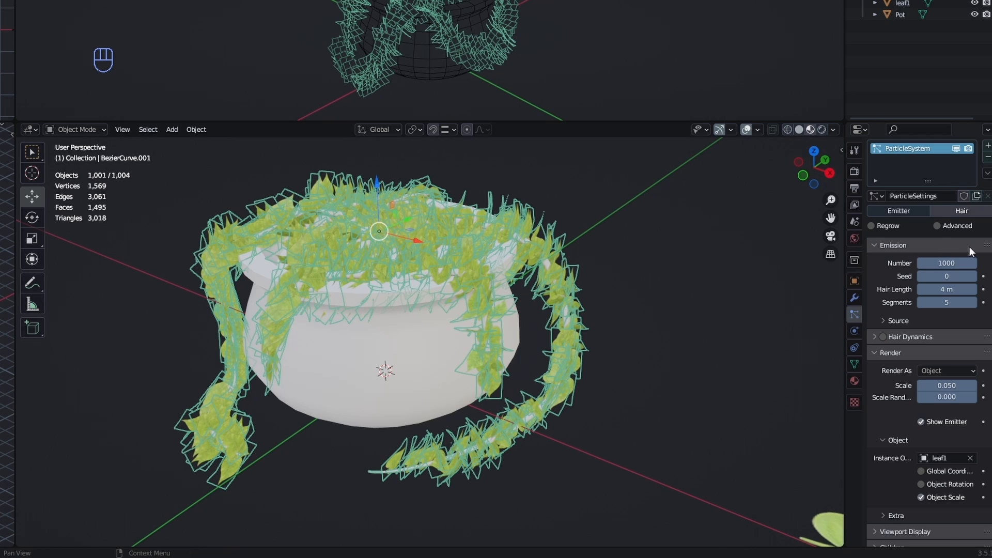
Set the number of leaf particles to 600 and emit them from Vertices
double_click(956, 262)
text(600)
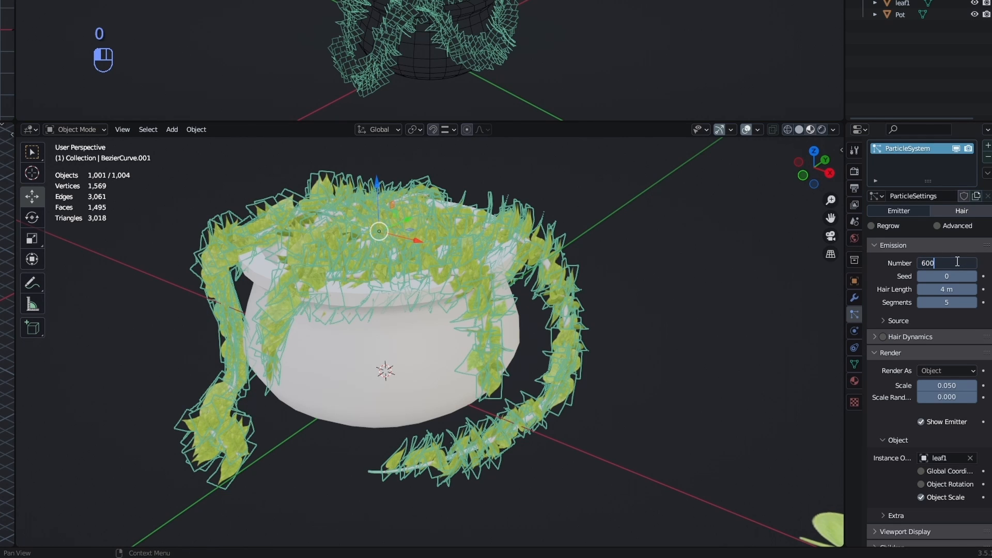
key(Return)
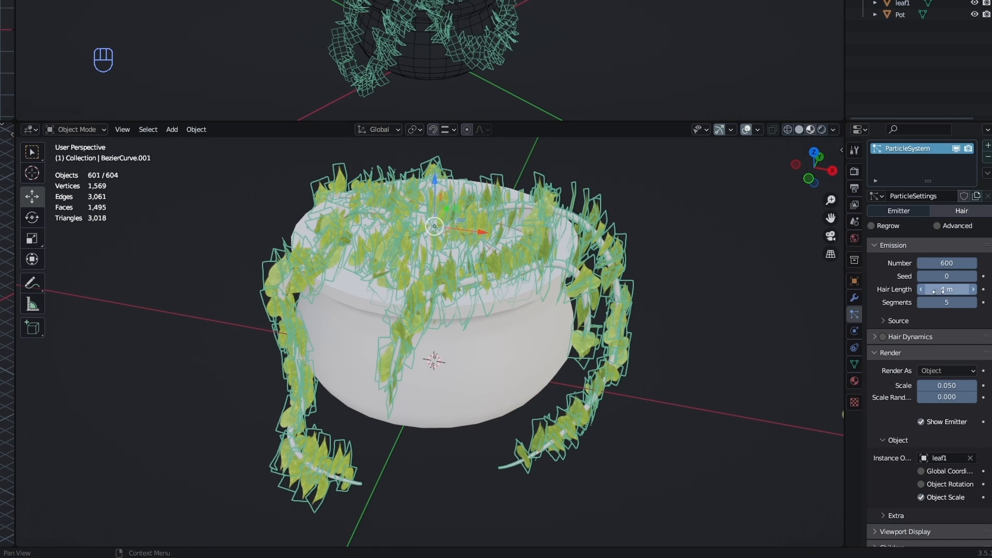
click(899, 320)
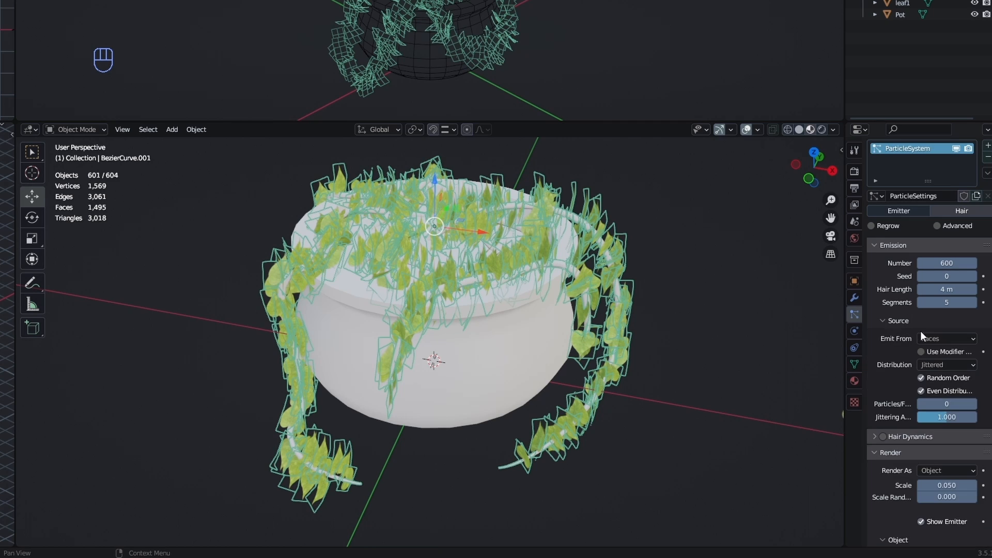
click(925, 338)
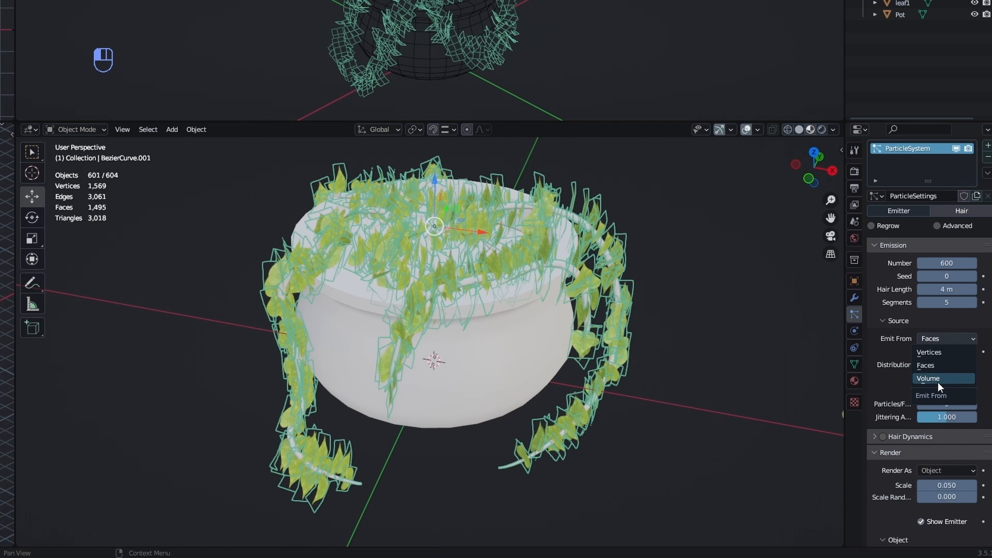
click(929, 352)
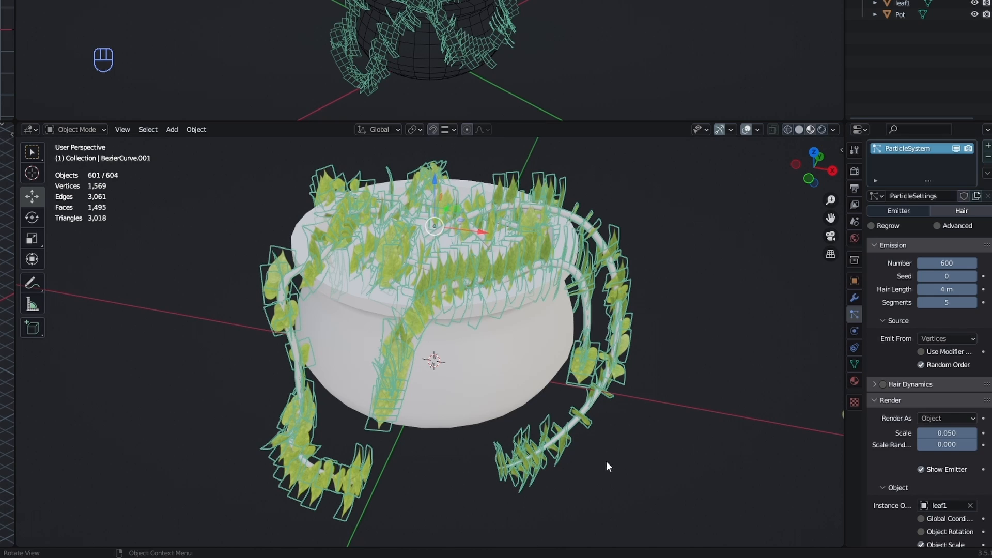
Set the leaf particles' render scale to 0.080 and their scale randomness to 0.333
shift+middle_drag(606, 461, 516, 330)
scroll(479, 323, up, 8)
middle_drag(398, 309, 421, 295)
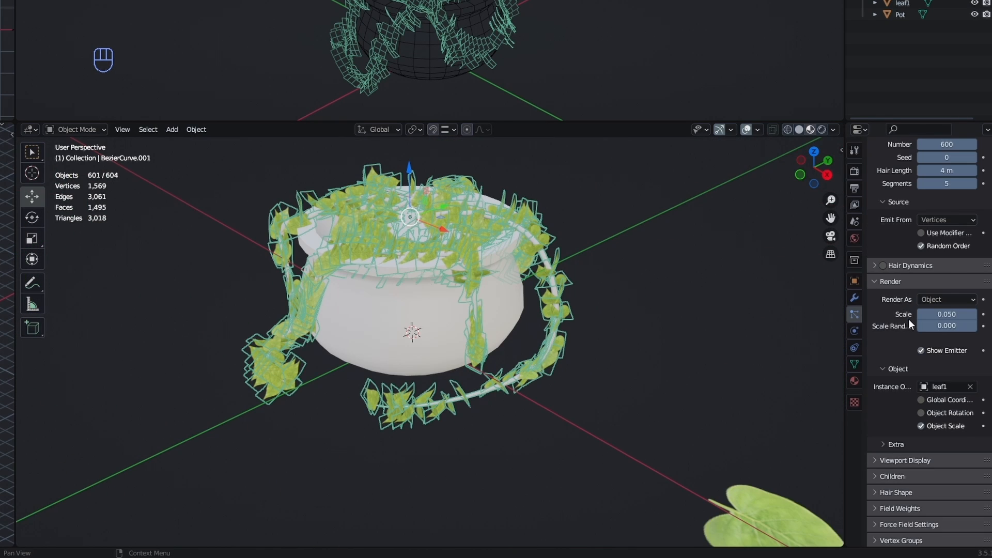
mouse_move(944, 314)
mouse_down()
mouse_move(981, 315)
mouse_move(953, 315)
mouse_up()
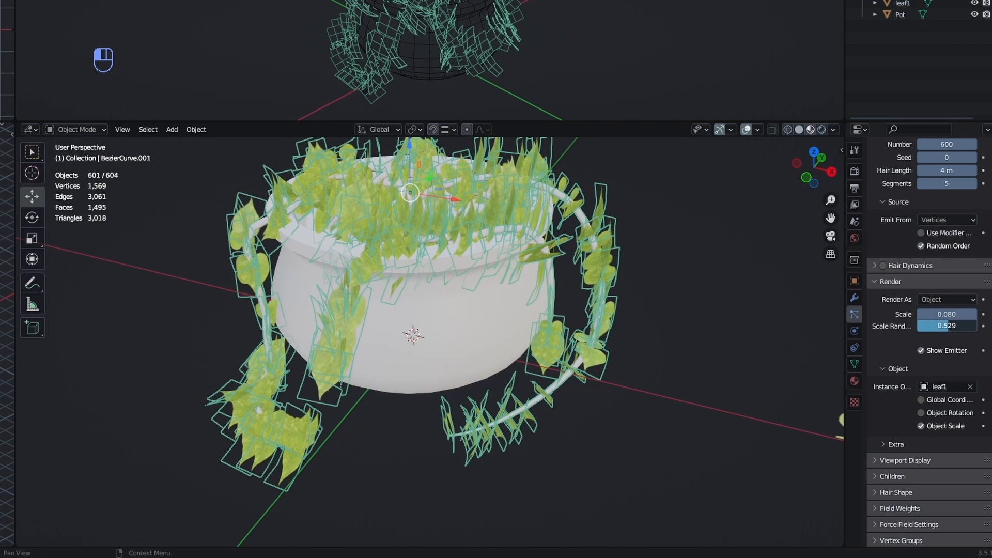
drag(940, 326, 936, 326)
middle_drag(538, 403, 463, 360)
Enable the advanced hair settings and particle rotation, and set the rotation's Randomize to 0.333
scroll(900, 418, up, 7)
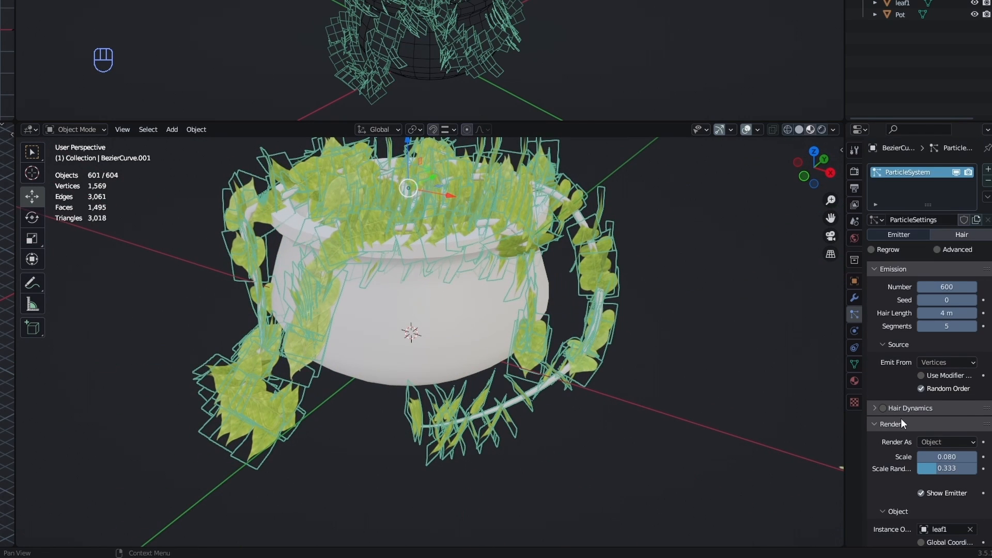
click(949, 250)
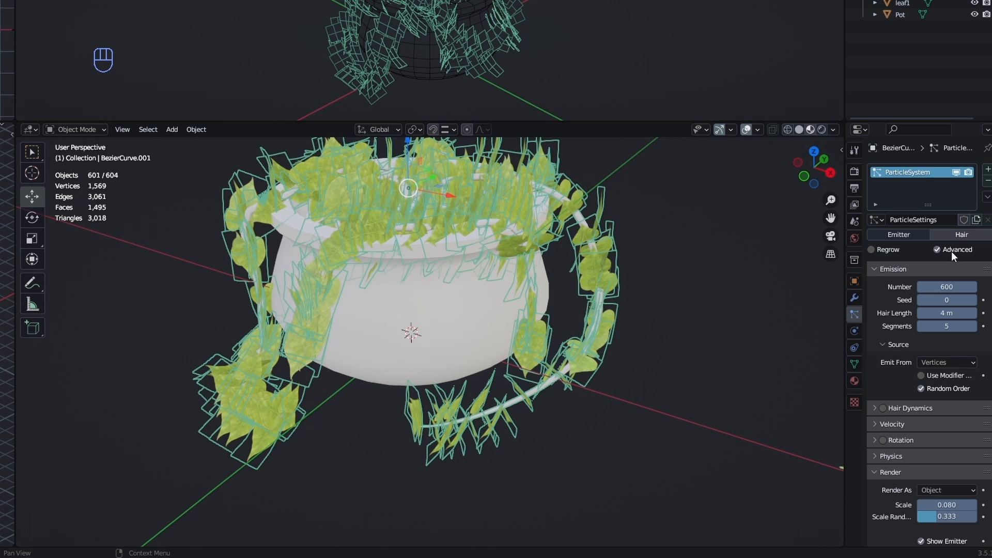
scroll(884, 395, down, 2)
click(882, 392)
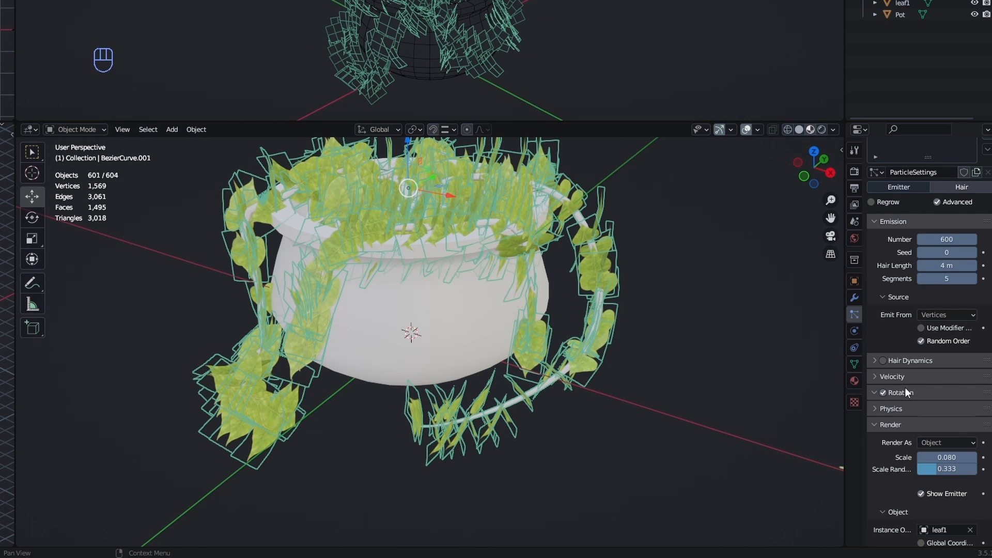
click(904, 390)
scroll(907, 400, down, 1)
drag(925, 402, 939, 401)
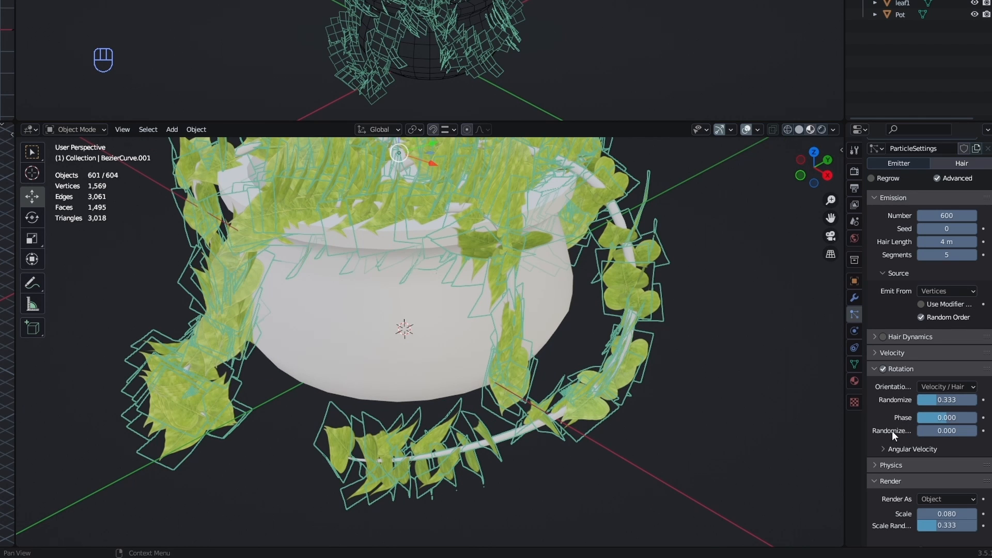
Try a rotation phase of -0.059 and a phase randomness of 0.725 for the leaves
middle_drag(641, 374, 637, 371)
scroll(637, 371, down, 1)
mouse_move(962, 417)
mouse_down()
mouse_move(949, 417)
mouse_move(973, 416)
mouse_up()
middle_drag(623, 374, 660, 373)
shift+middle_drag(660, 373, 635, 376)
scroll(637, 377, up, 1)
drag(935, 429, 951, 430)
middle_drag(705, 380, 618, 366)
scroll(618, 366, down, 1)
drag(950, 418, 938, 418)
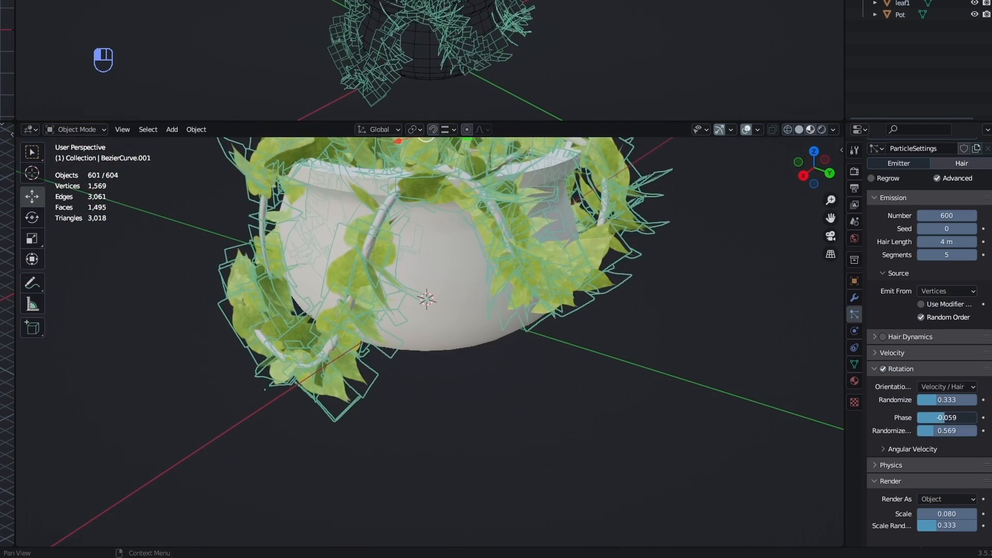
middle_drag(491, 341, 806, 392)
drag(941, 430, 945, 430)
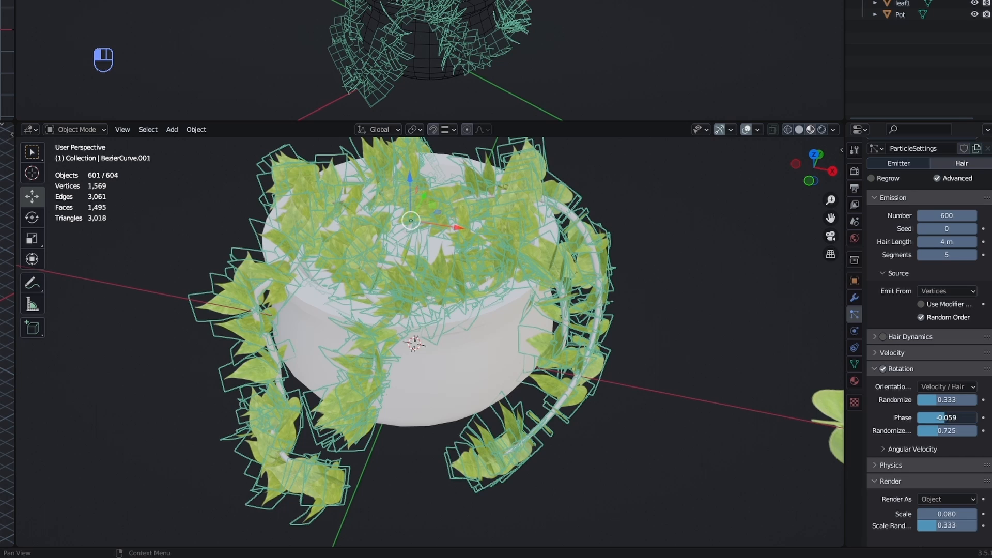
middle_drag(516, 336, 610, 341)
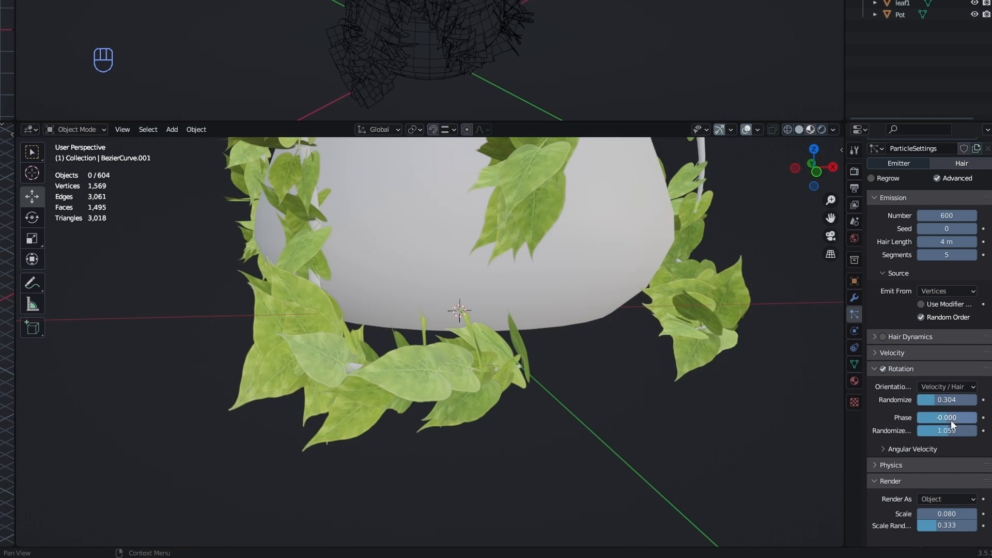
Set the leaf rotation's phase to -0.549 and its phase randomness to 1.039
mouse_move(949, 418)
mouse_down()
mouse_move(922, 417)
mouse_move(970, 430)
mouse_move(960, 431)
mouse_up()
middle_drag(630, 336, 550, 372)
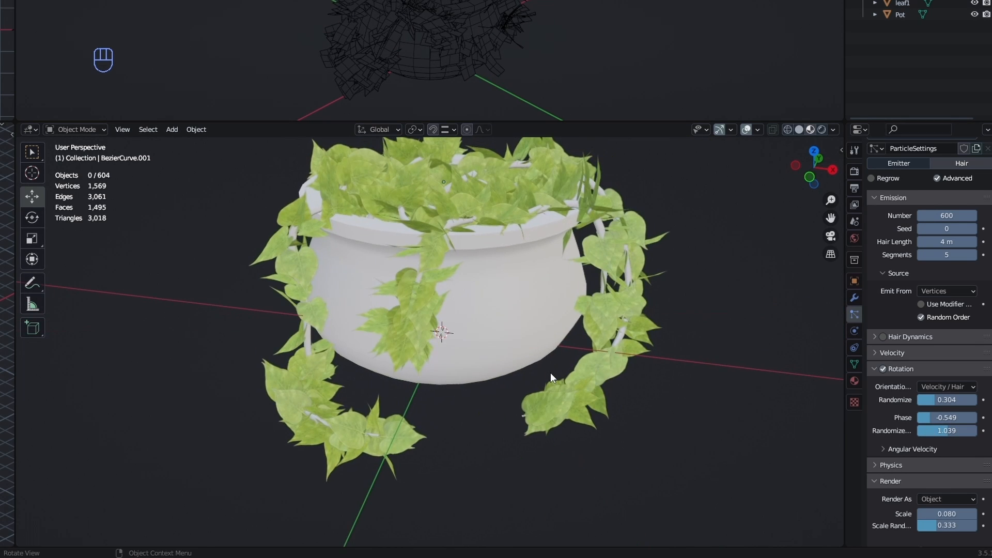
scroll(542, 317, down, 1)
middle_drag(541, 315, 573, 316)
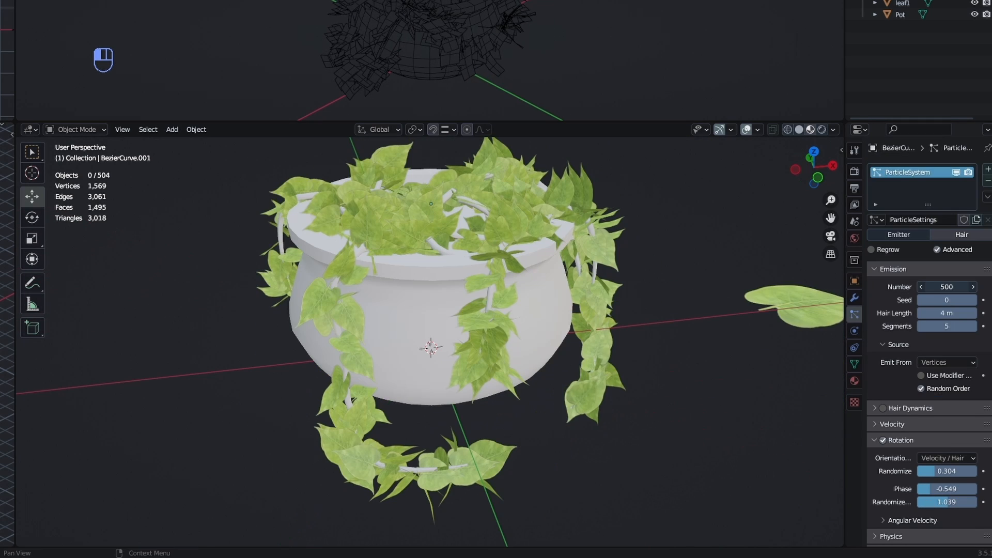
Set the number of leaf particles to 576 and vary their distribution by raising the seed to 10
mouse_move(947, 287)
mouse_down()
mouse_move(961, 286)
mouse_move(943, 287)
mouse_up()
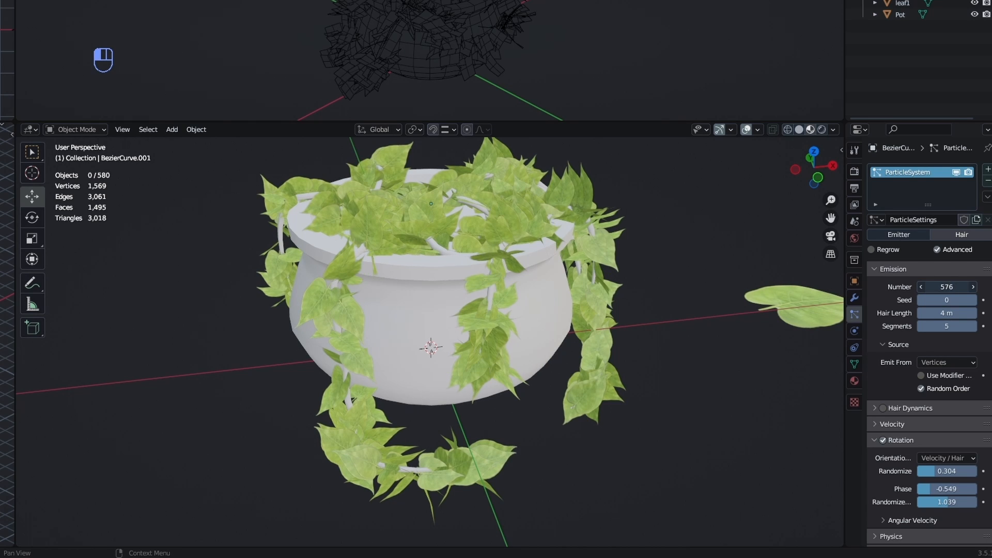
middle_drag(591, 259, 577, 293)
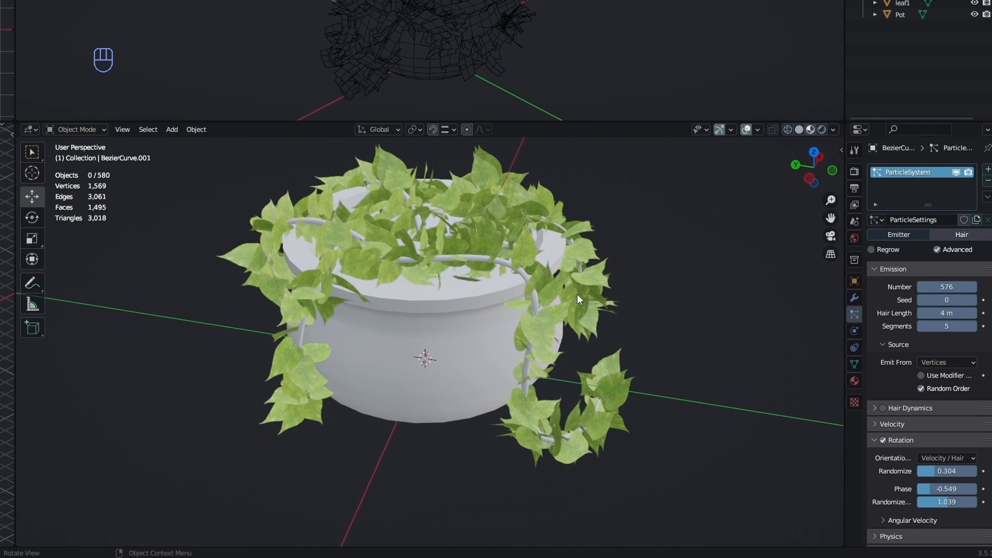
drag(935, 301, 975, 302)
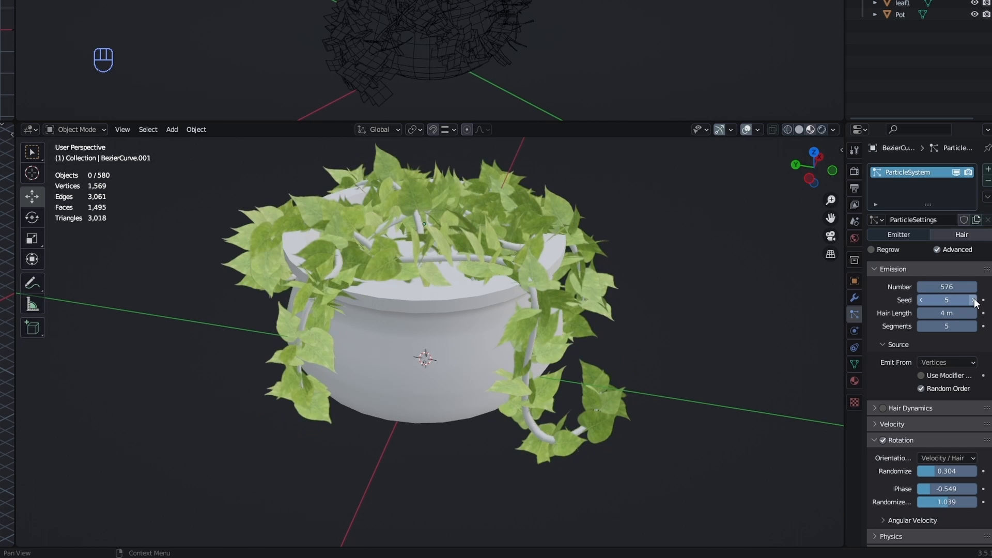
click(974, 302)
click(975, 303)
click(975, 302)
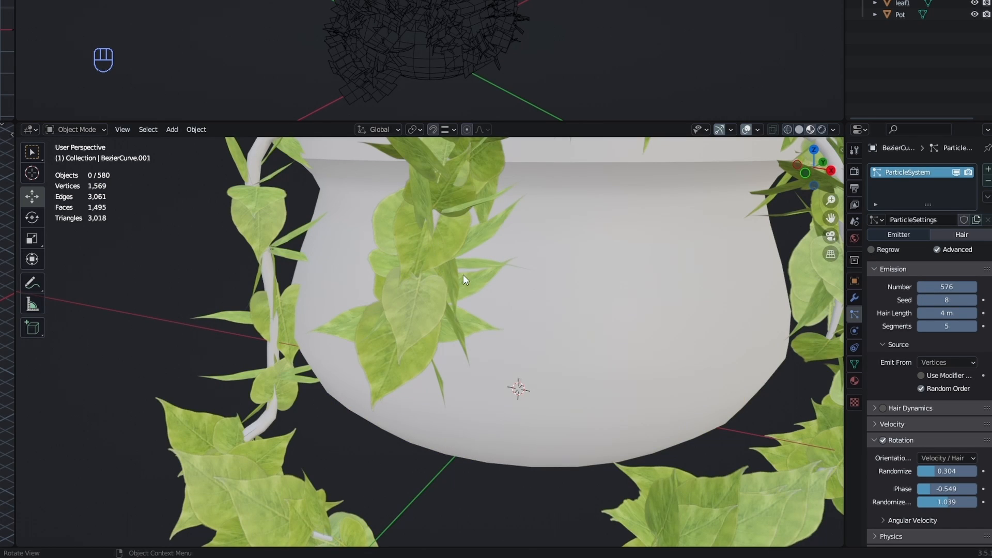
click(973, 300)
click(973, 300)
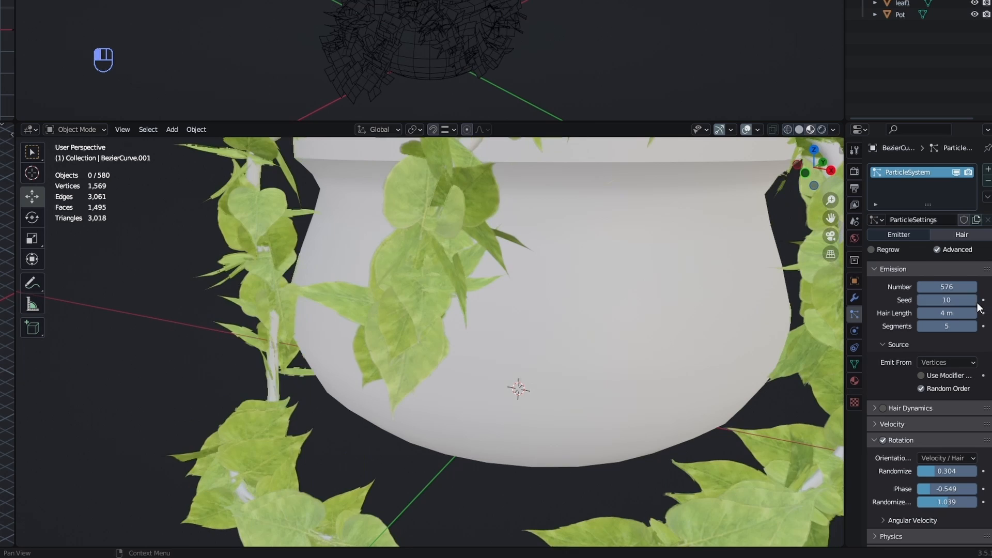
Raise the leaf particle system's seed to 12 and set its number of particles to 400
click(973, 300)
click(973, 300)
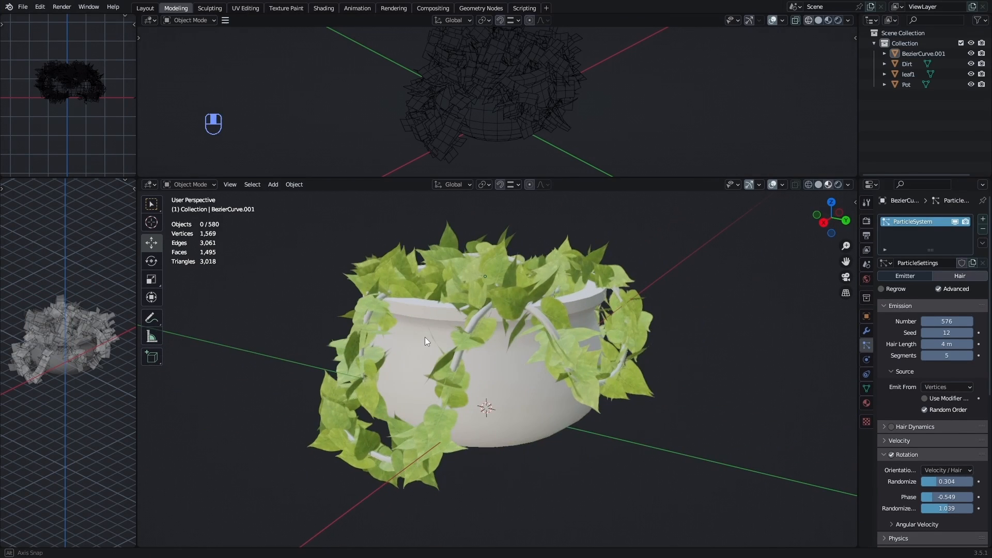
middle_drag(424, 341, 469, 402)
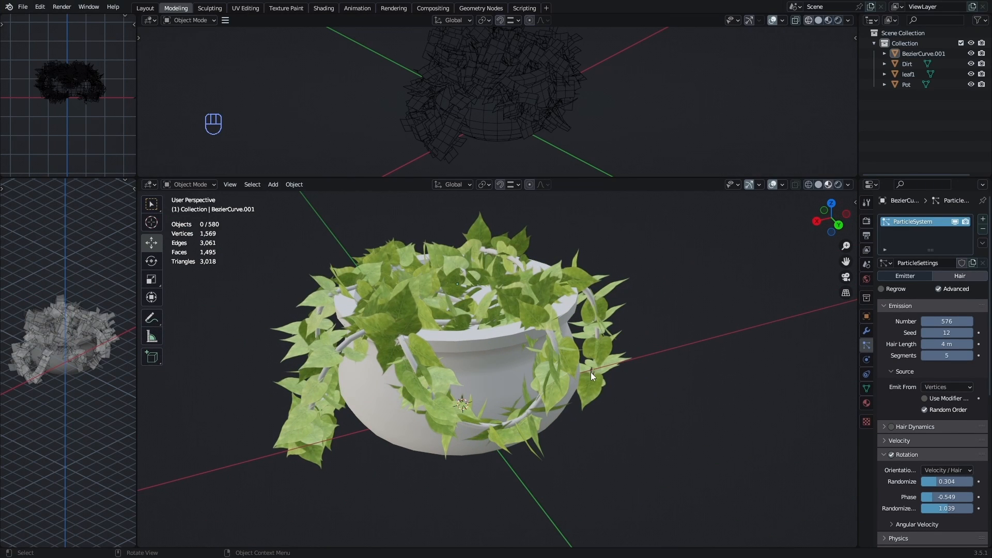
middle_drag(592, 373, 535, 370)
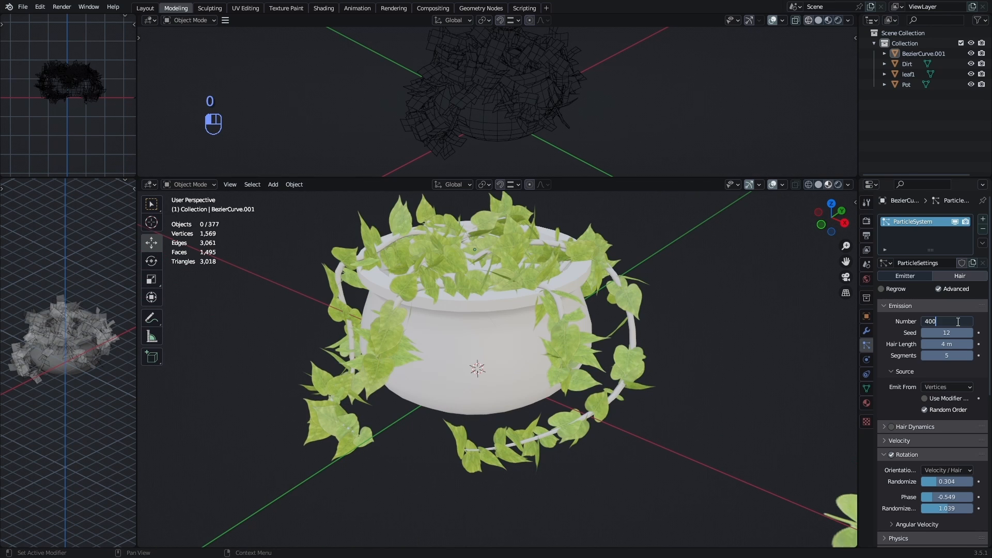
key(Return)
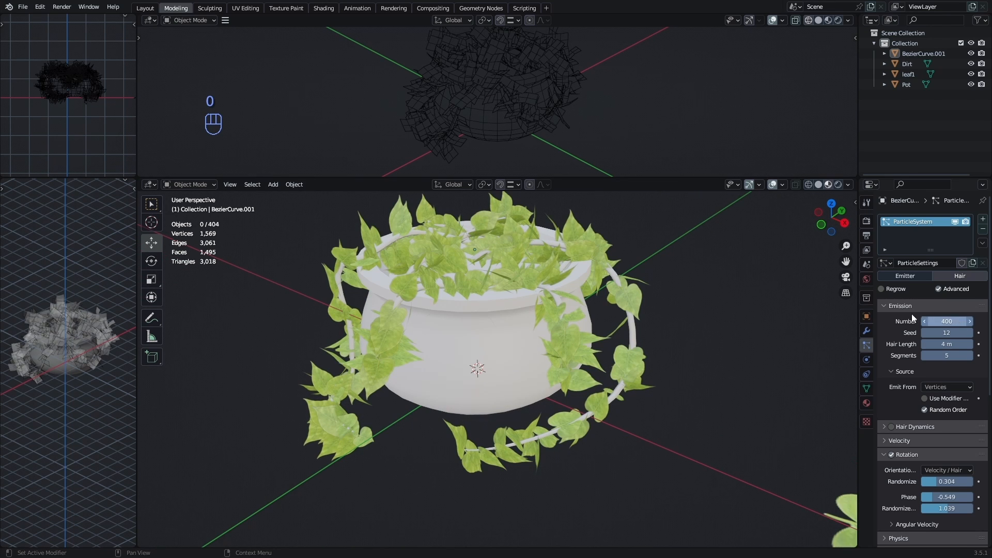
Set the leaf particles' render scale to 0.090 with a scale randomness of 0.451
middle_drag(602, 488, 543, 417)
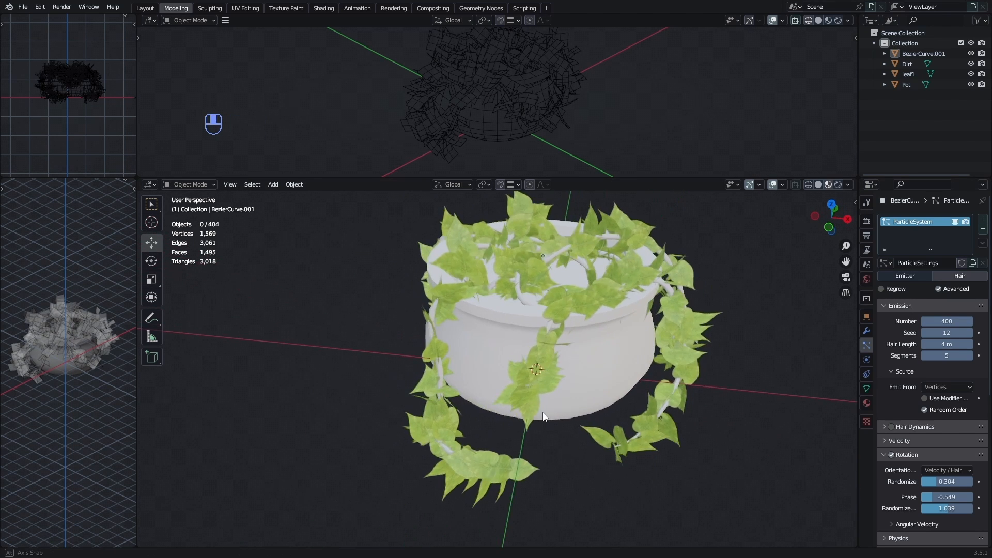
middle_drag(630, 375, 577, 351)
middle_drag(615, 349, 636, 360)
mouse_move(946, 374)
mouse_down()
mouse_move(960, 374)
mouse_move(946, 374)
mouse_move(957, 374)
mouse_move(948, 386)
mouse_up()
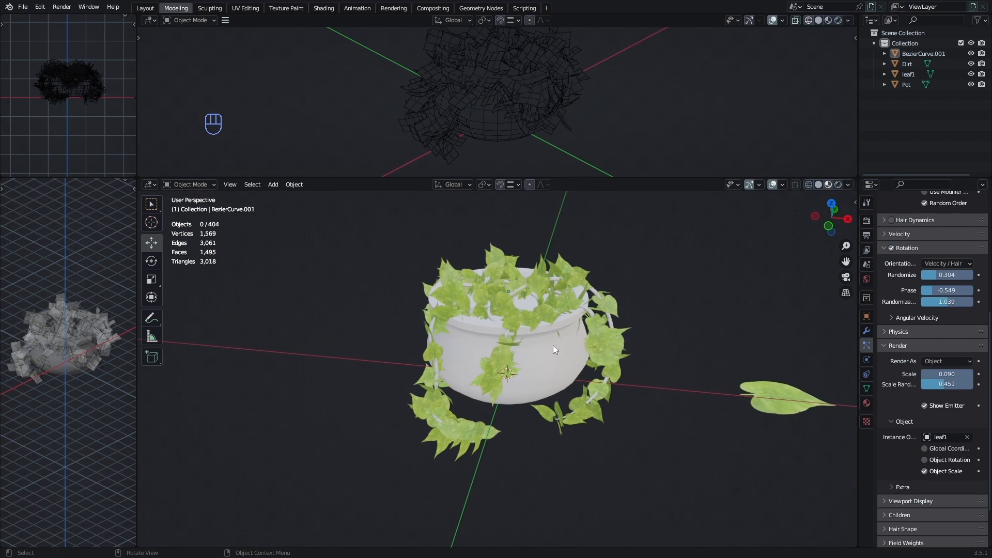
scroll(556, 326, up, 1)
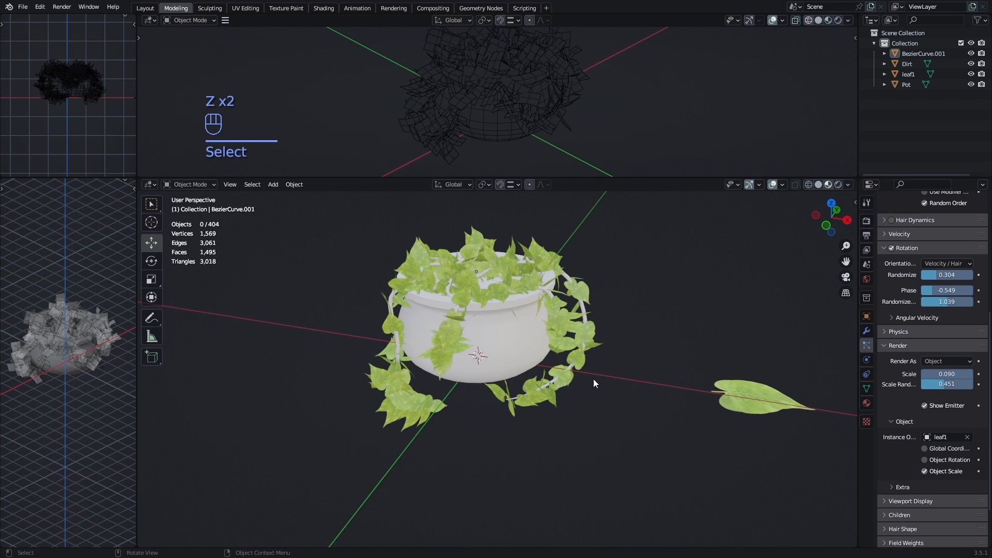
click(588, 365)
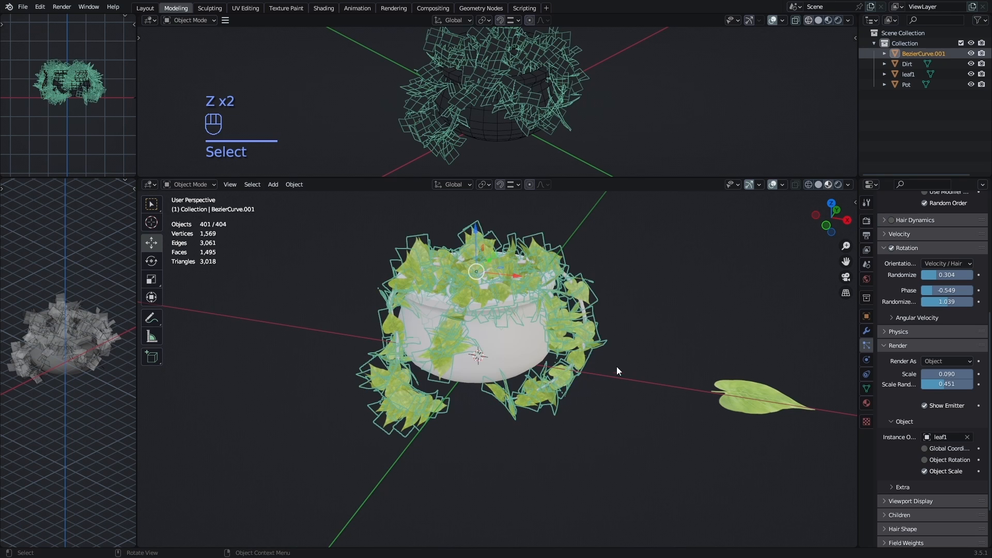
key(Tab)
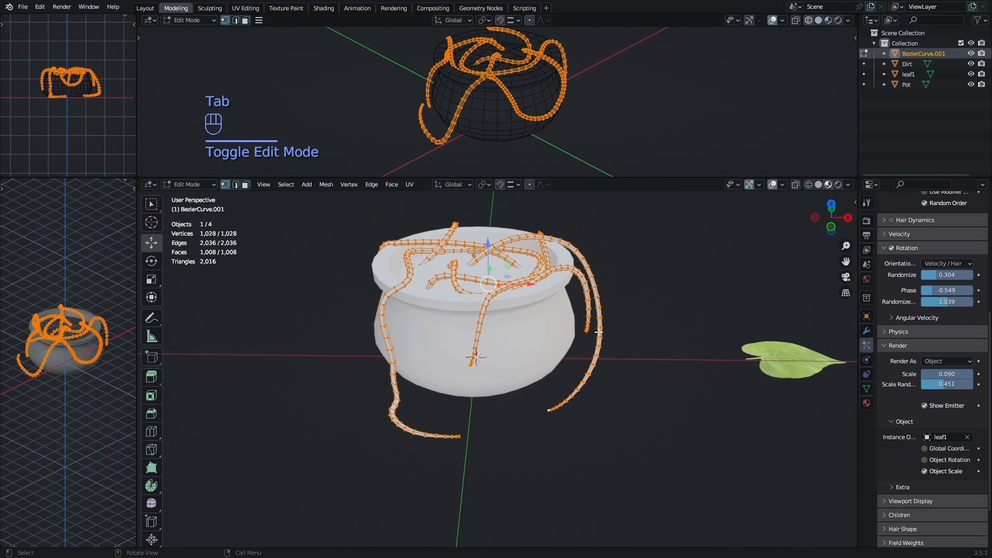
key(Tab)
click(593, 372)
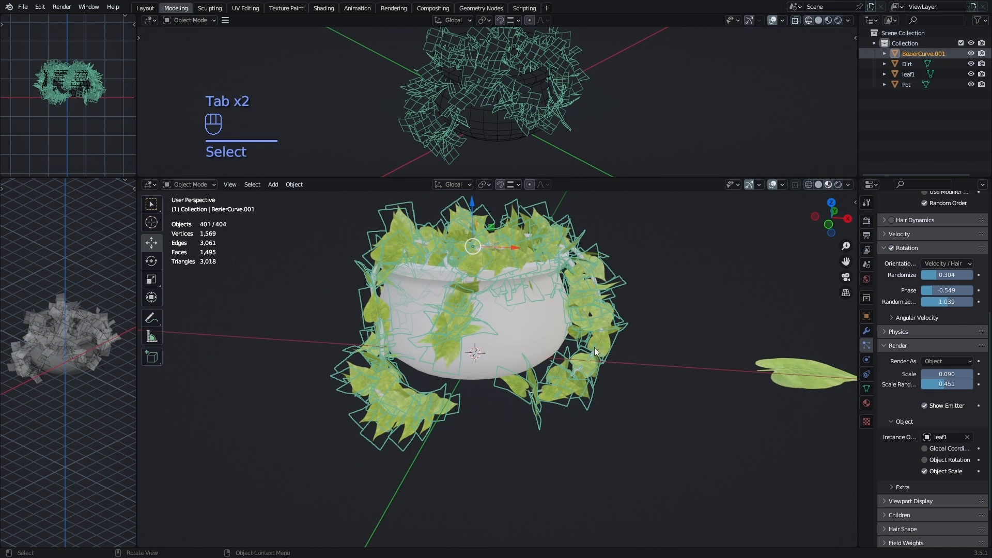
click(623, 343)
Convert the leaf particle instances on the stems into real objects using the particle modifier
click(867, 330)
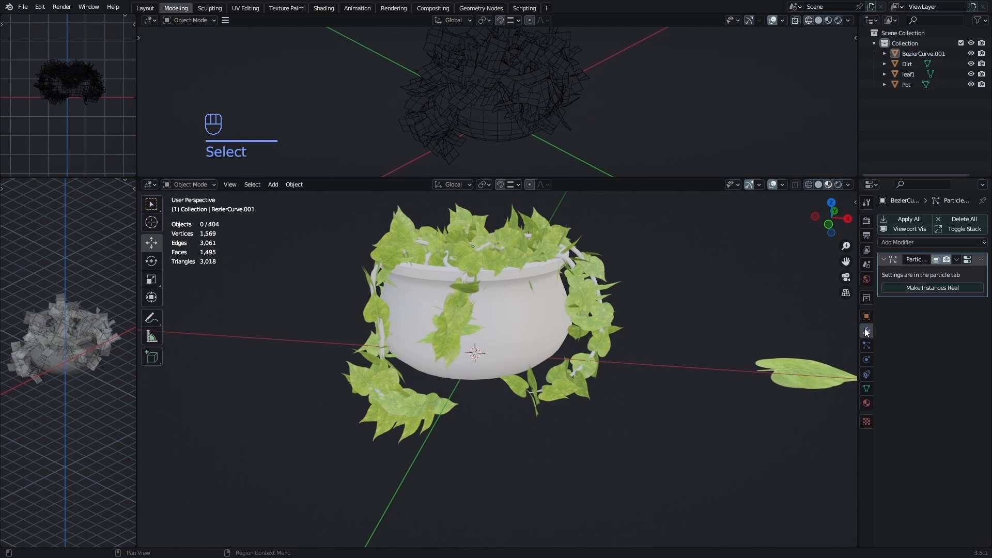
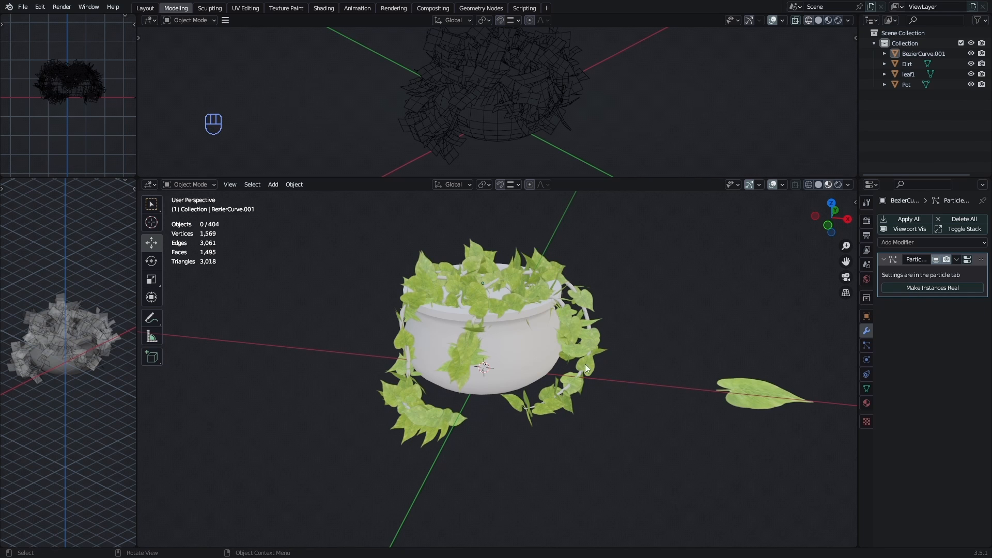
click(734, 391)
key(g)
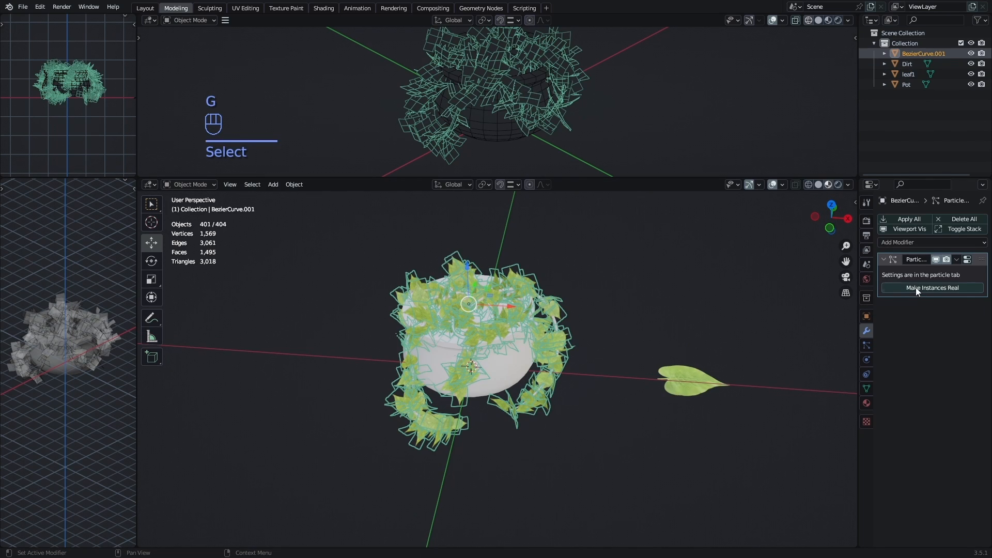
click(915, 288)
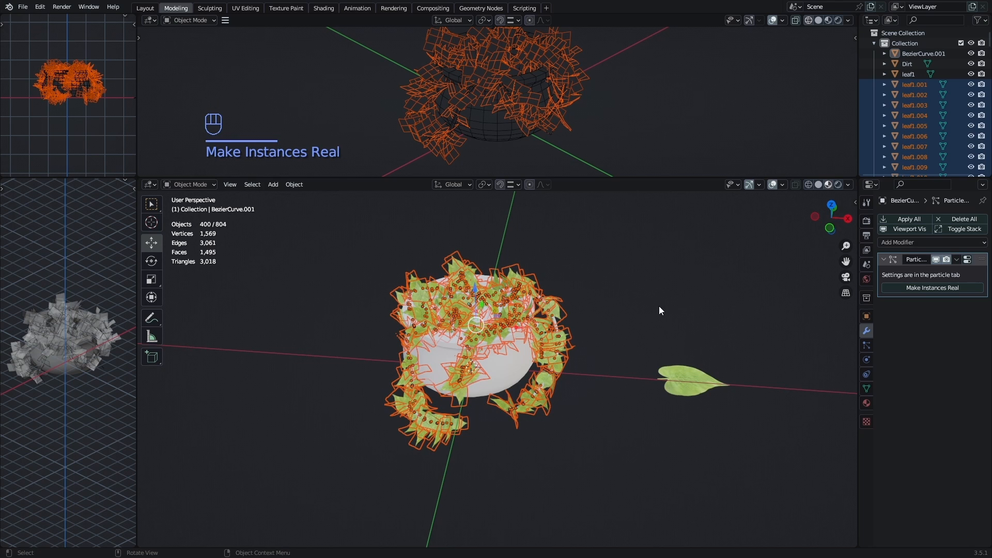
Make one of the selected leaves the active object and join all the real leaf instances into a single mesh
scroll(448, 257, up, 7)
middle_drag(445, 250, 533, 316)
shift+click(454, 248)
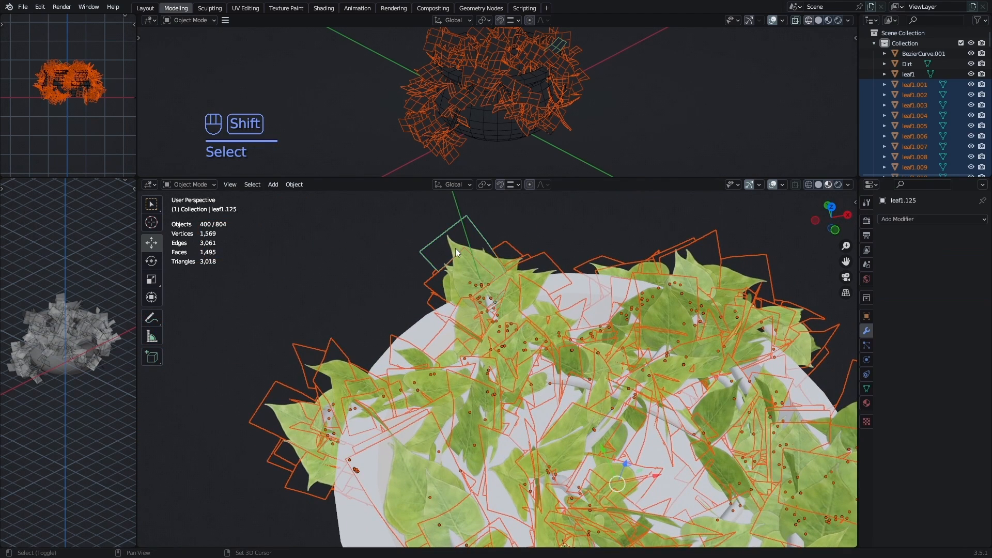
scroll(509, 282, down, 3)
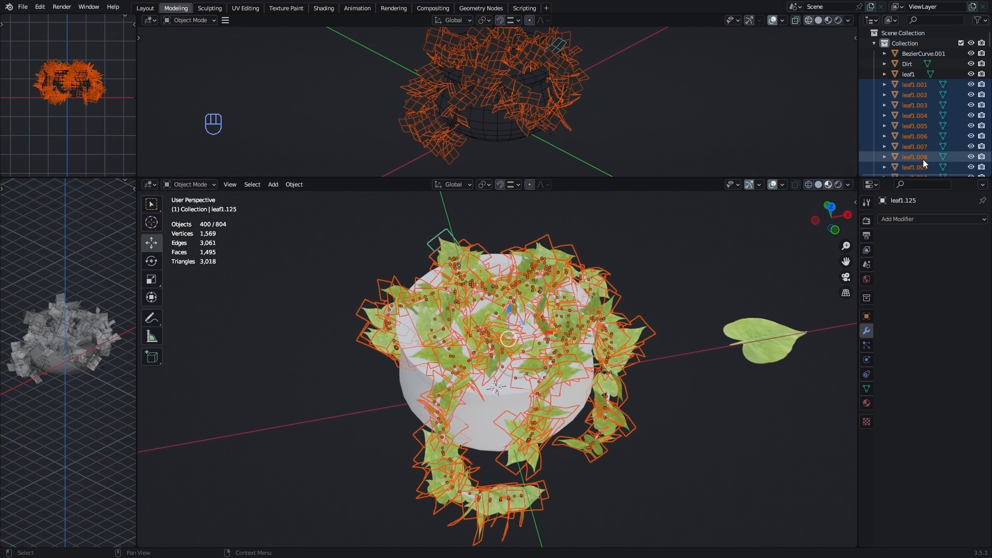
scroll(909, 129, down, 3)
scroll(918, 153, up, 3)
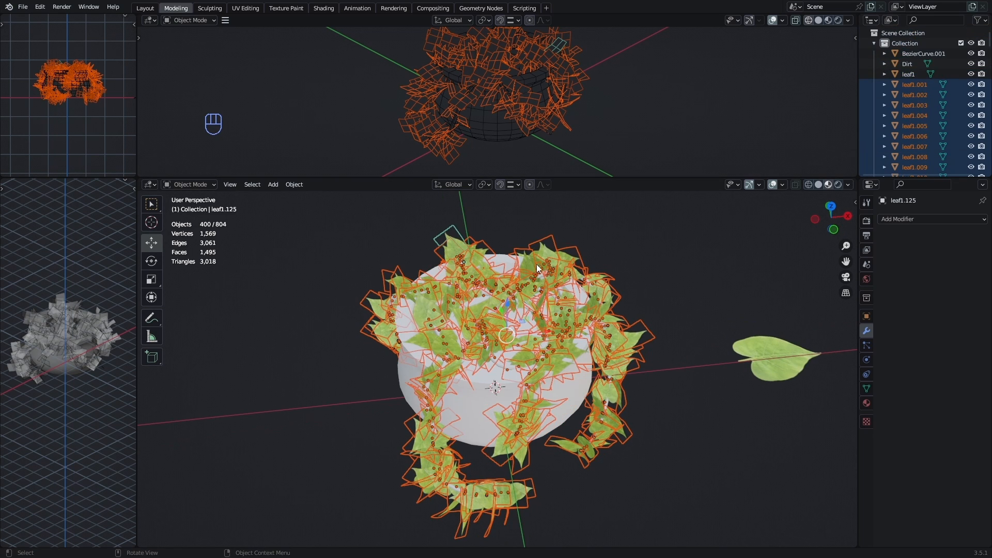
key(ctrl+j)
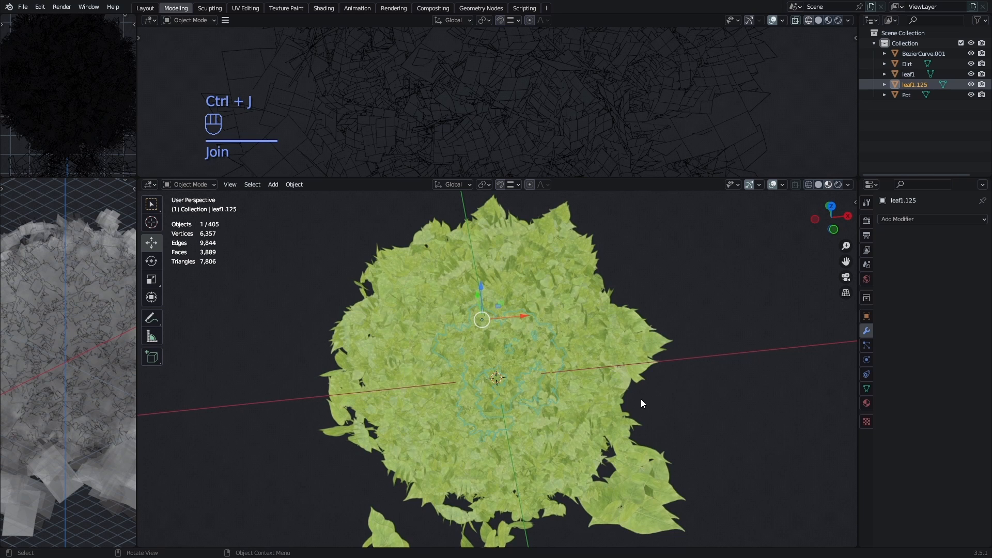
Delete the original leaf1 object that the particle system instances
middle_drag(641, 399, 624, 375)
click(908, 75)
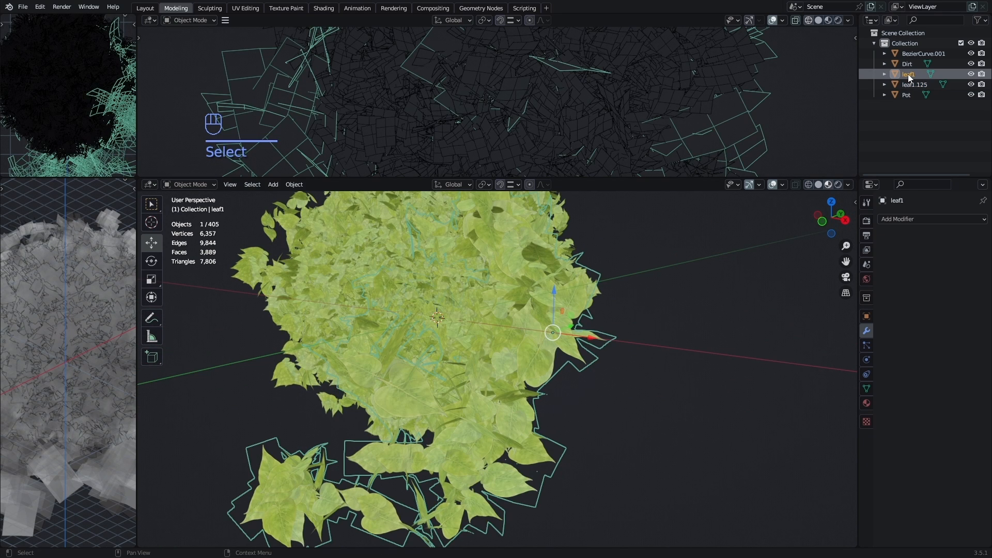
key(Delete)
mouse_move(545, 317)
middle_down()
mouse_move(577, 342)
mouse_move(553, 333)
middle_up()
middle_drag(572, 301, 558, 304)
Check the joined leaf mesh in Edit Mode with face selection, and rename the leaf object LeafSet and the stems Vines
click(513, 284)
key(Tab)
scroll(513, 284, up, 4)
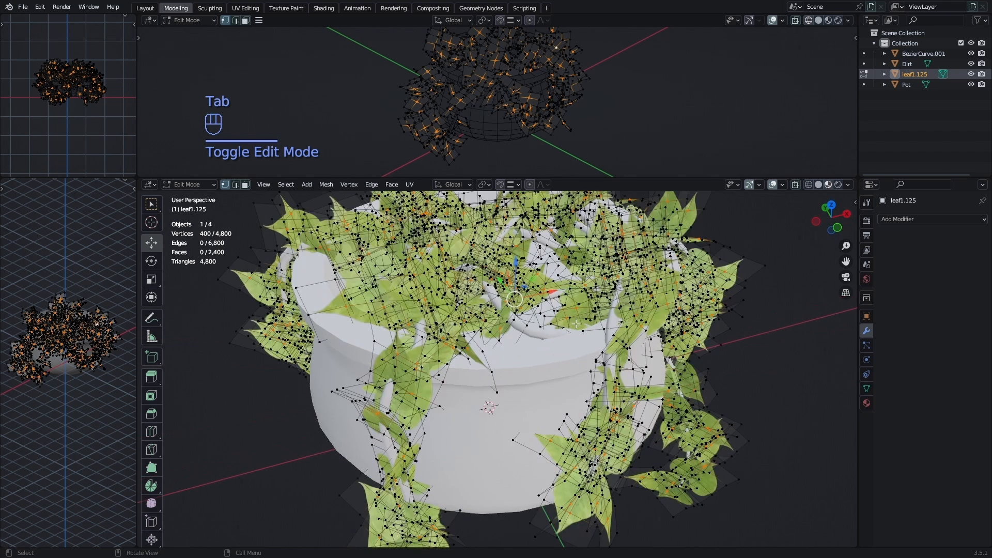
key(3)
scroll(540, 320, down, 3)
key(Tab)
double_click(916, 75)
text(LeafSet)
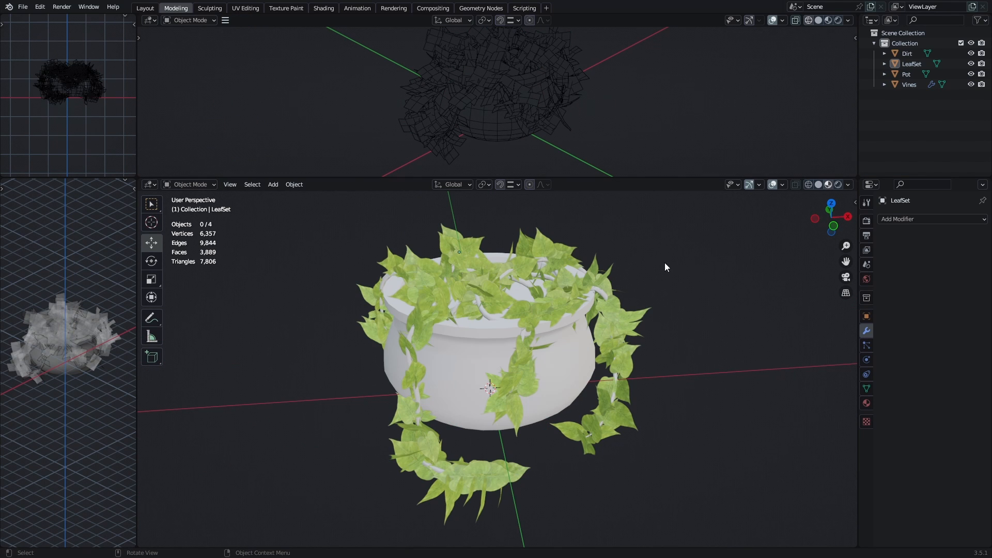
key(alt+Tab)
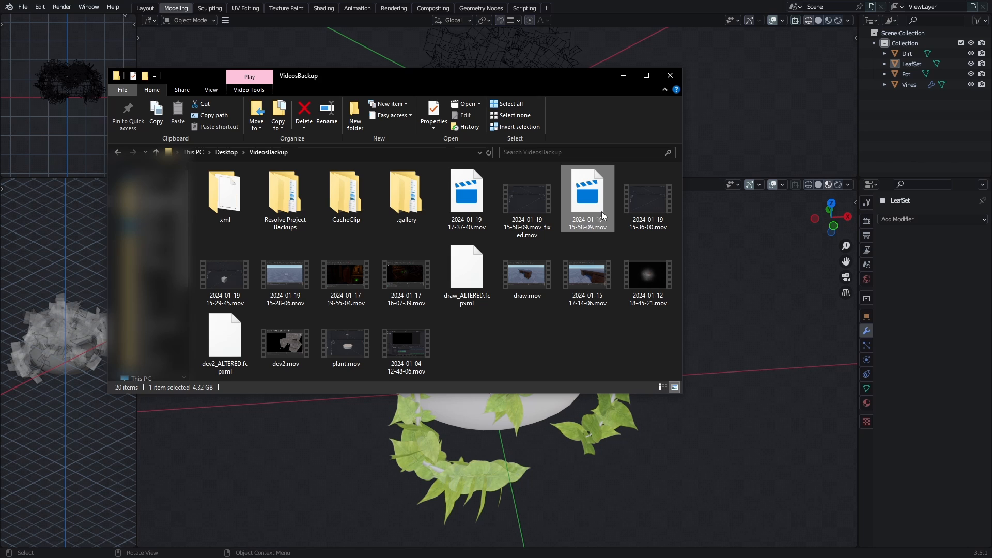
key(alt+Tab)
middle_drag(600, 366, 642, 355)
Hide the LeafSet, Vines and Pot objects in the viewport to isolate the Dirt mesh
click(627, 325)
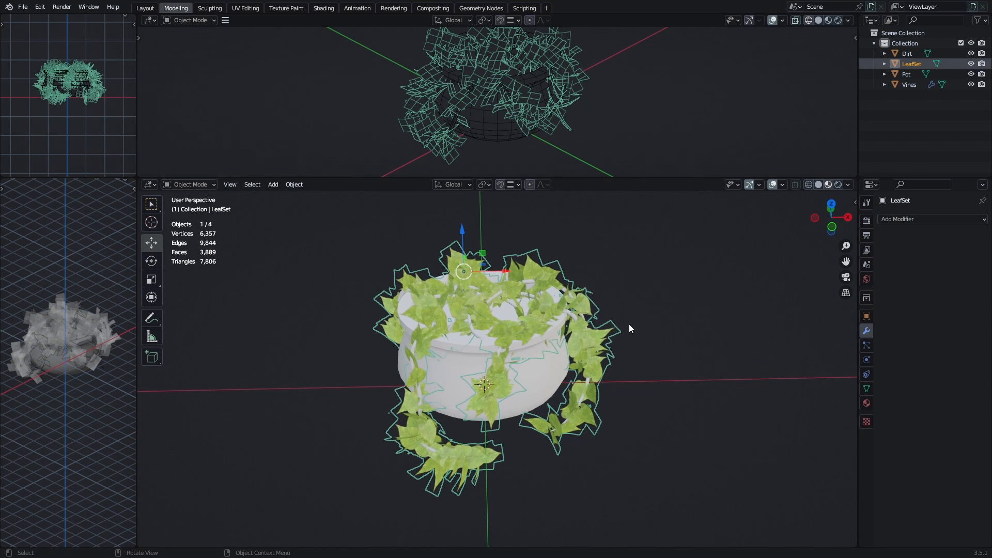
key(h)
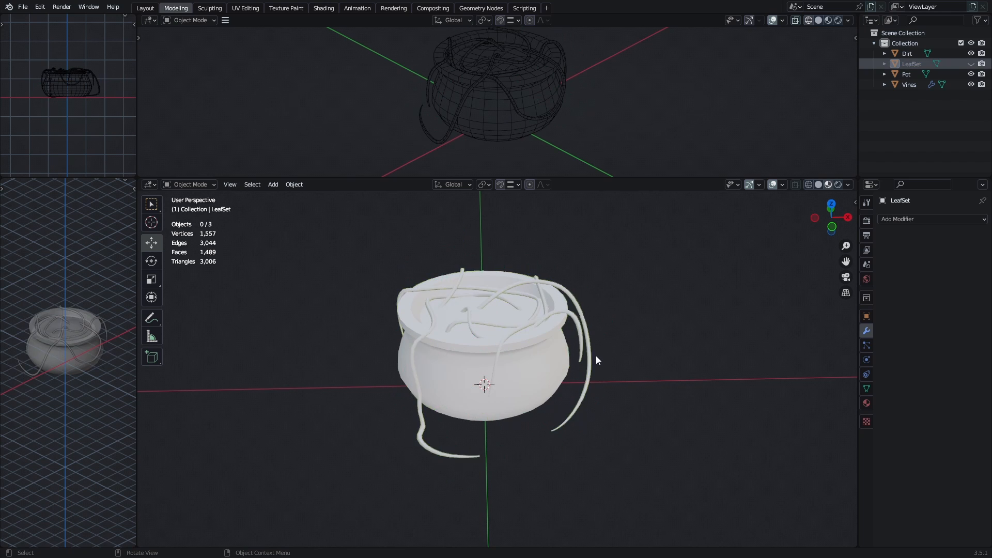
click(592, 356)
middle_drag(635, 340, 630, 349)
scroll(630, 349, up, 1)
key(h)
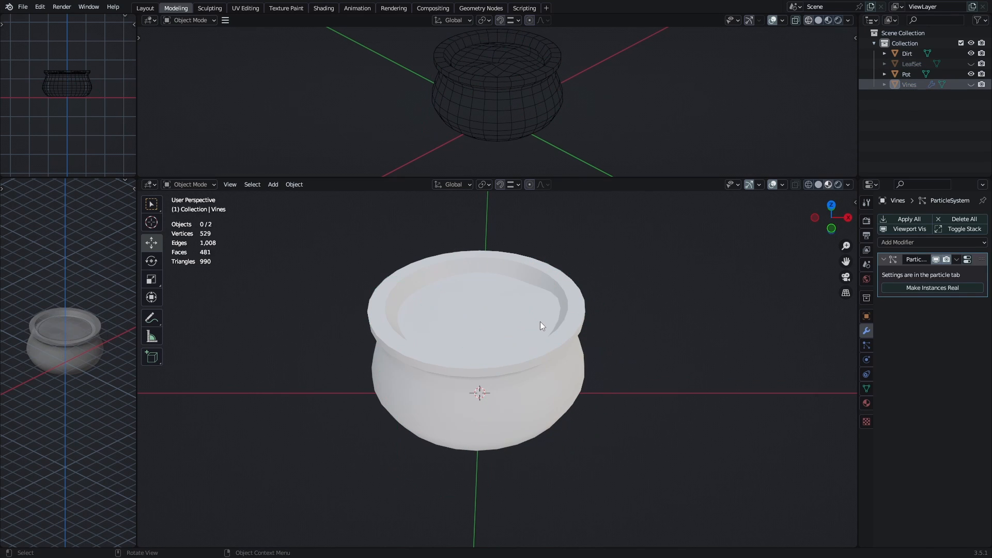
click(540, 326)
key(h)
Select the Dirt object and enable the Face Orientation overlay to check its normals
click(528, 330)
middle_drag(528, 330, 657, 314)
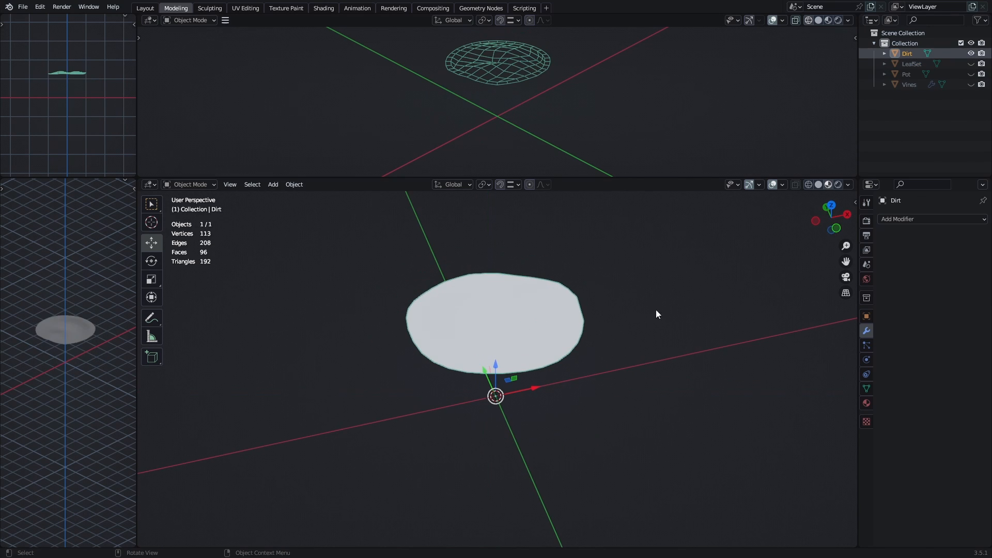
click(774, 185)
click(739, 398)
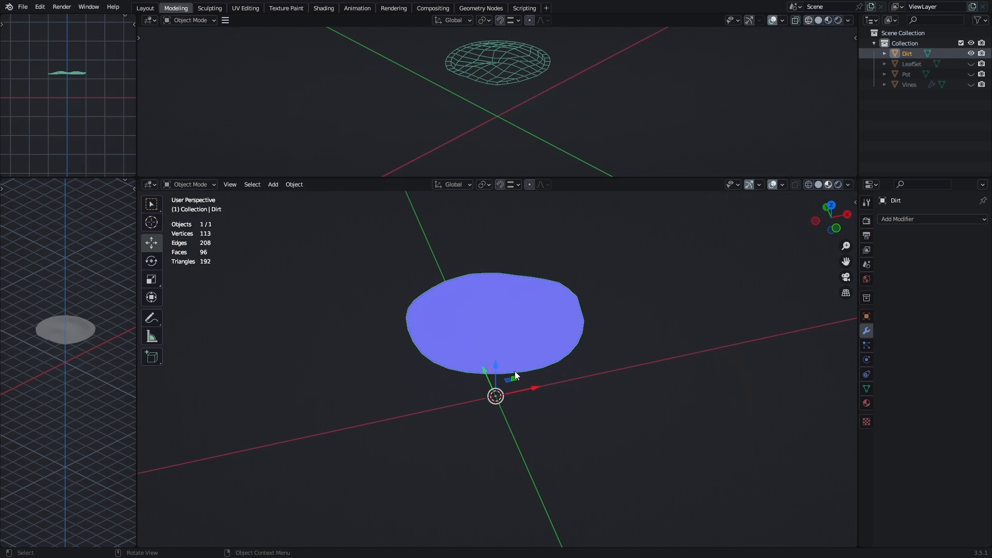
Flip the normals of the whole Dirt mesh in Edit Mode and return to Object Mode
middle_drag(515, 371, 456, 326)
key(Tab)
key(alt+n)
key(f)
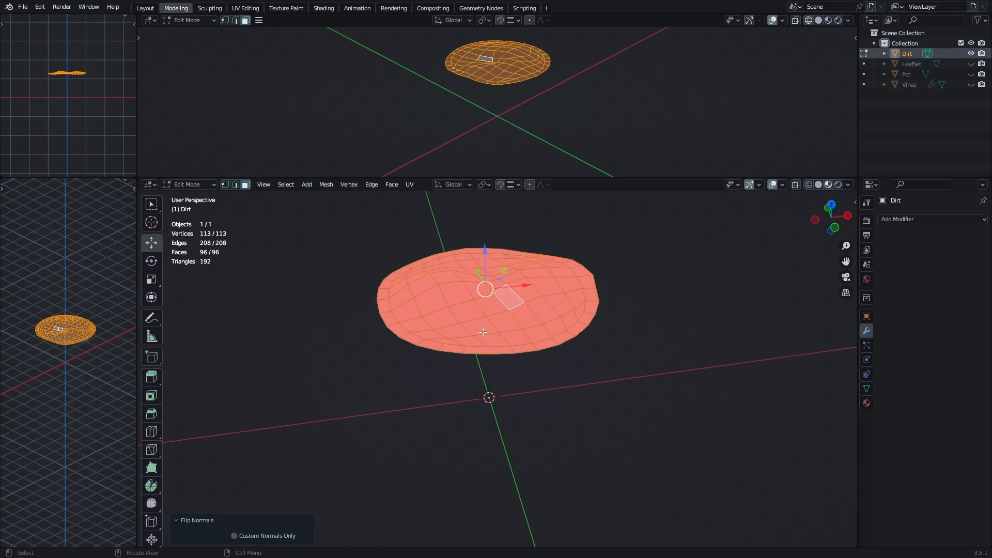
key(Tab)
middle_drag(572, 316, 570, 392)
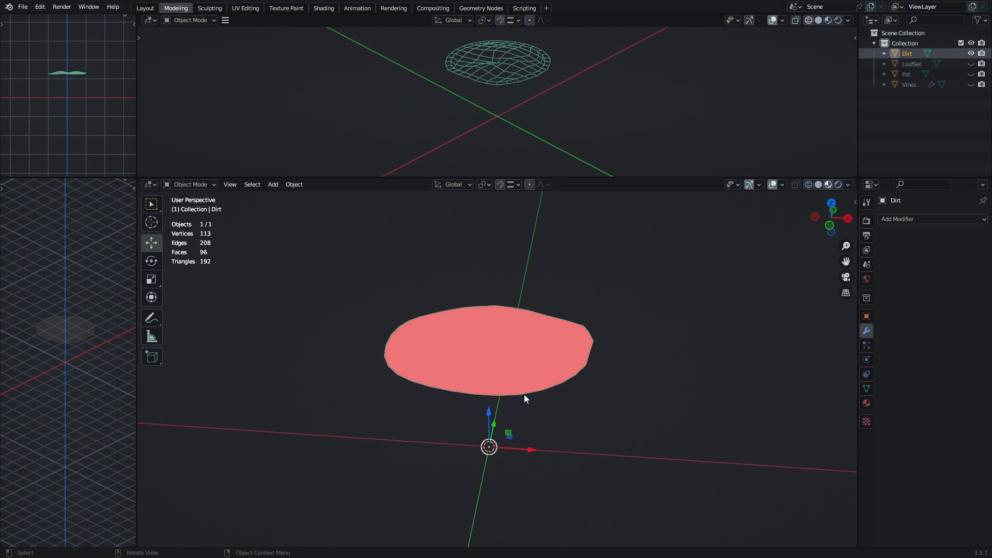
Find the Flip normals command by name and reverse the Dirt mesh's normals back to face outward
key(Tab)
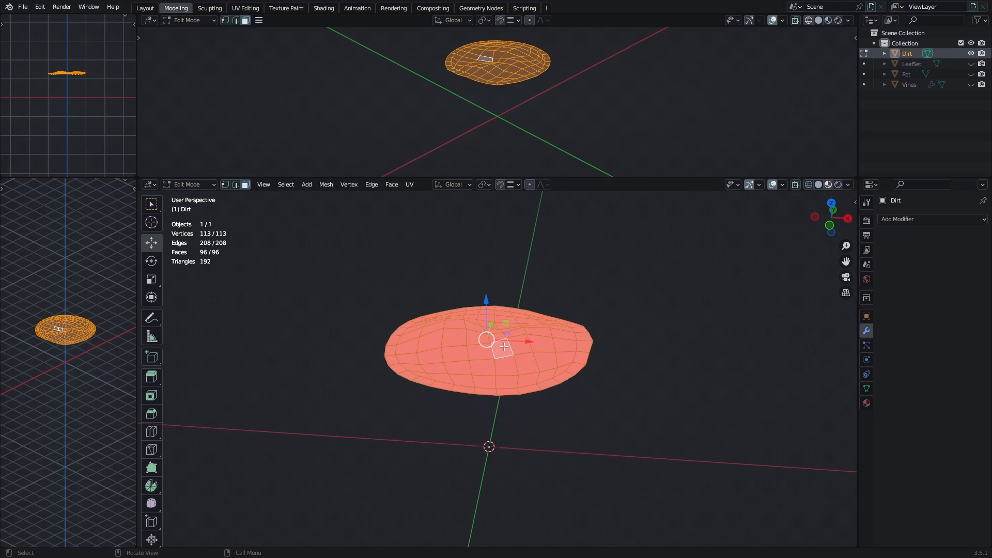
click(782, 185)
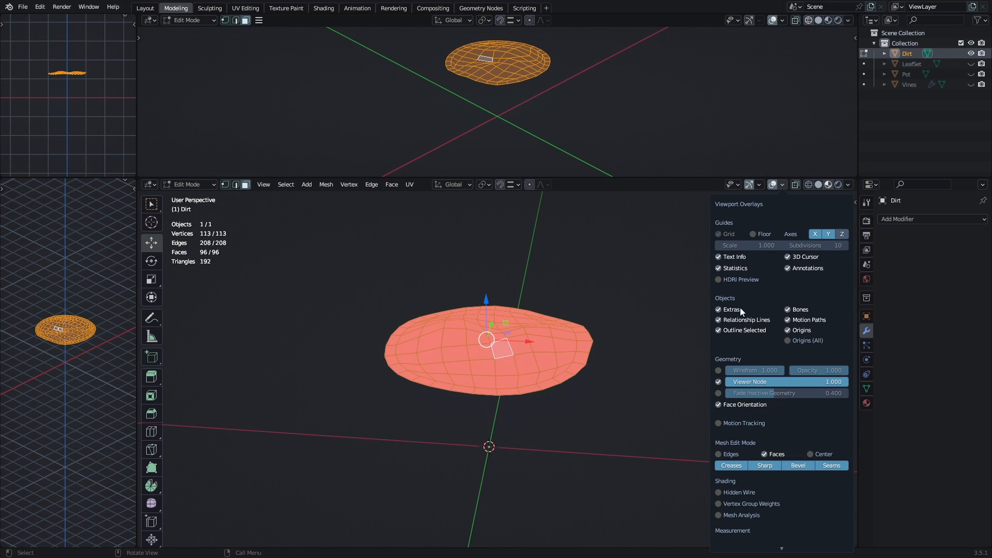
key(F3)
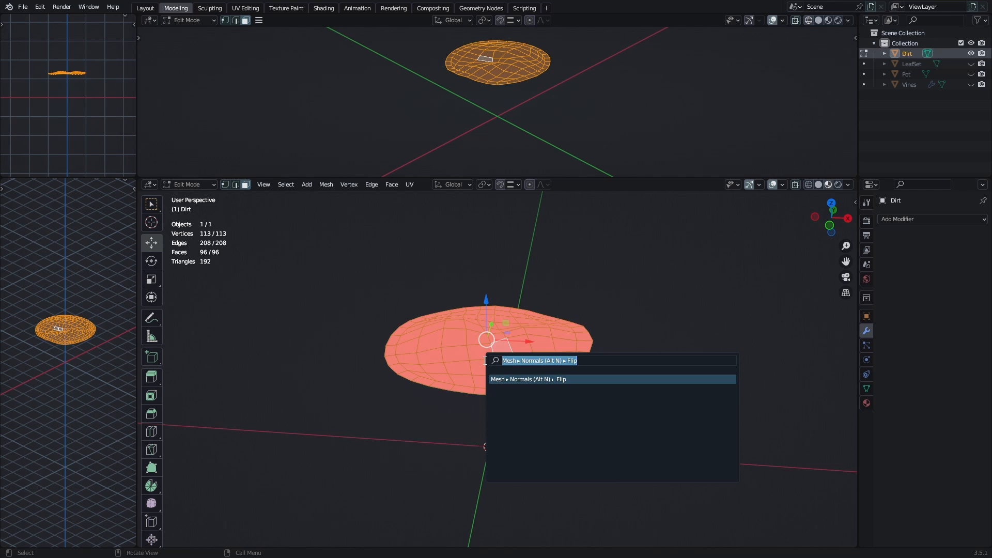
key(BackSpace)
text(flip)
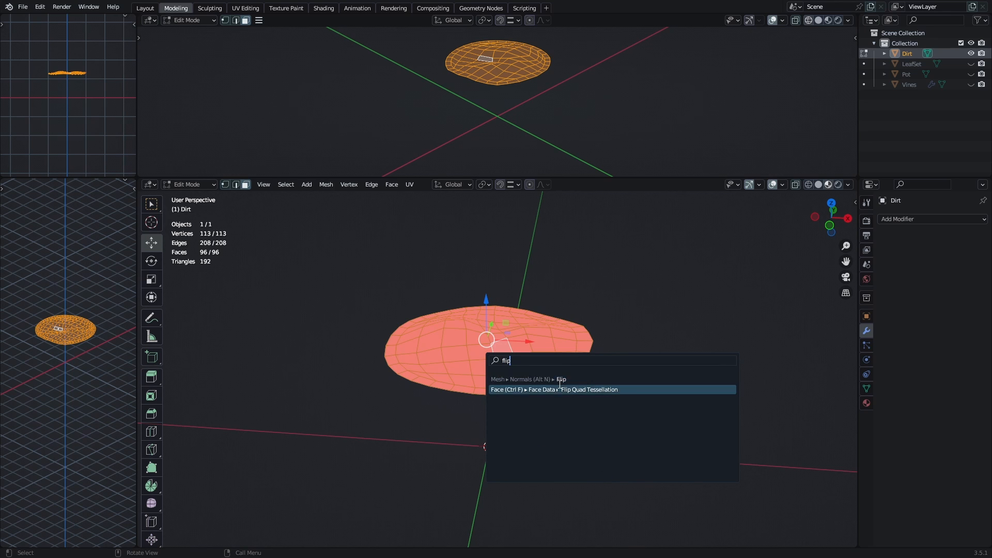
click(542, 379)
key(Tab)
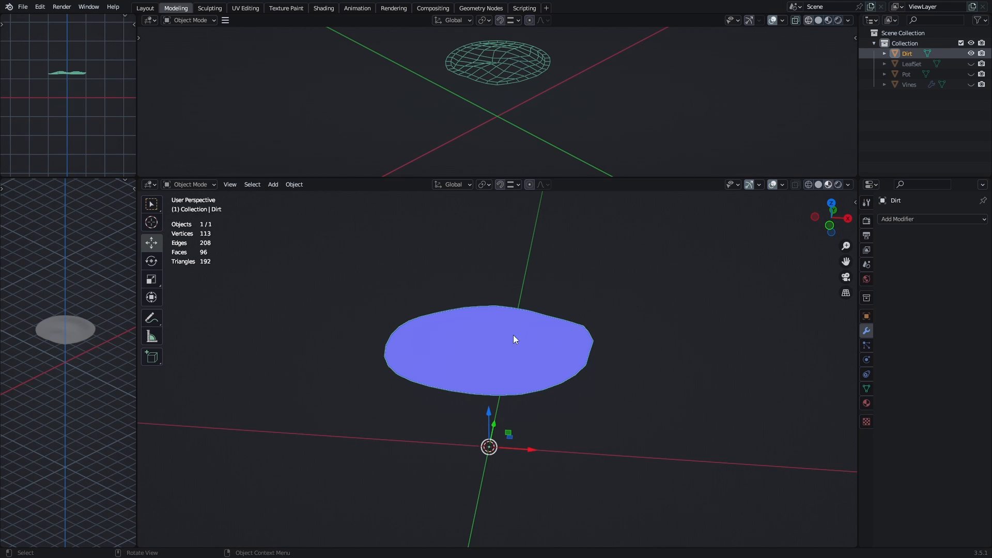
Unhide the pot, vines and leaf set
key(alt+h)
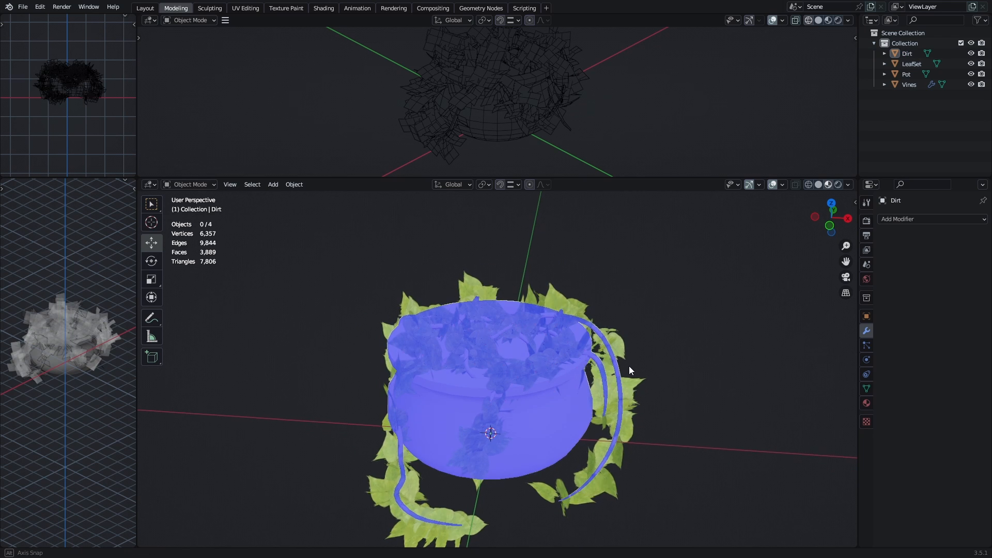
Turn off the Face Orientation overlay and select the pot, dirt, vines and leaf set together
click(645, 393)
key(h)
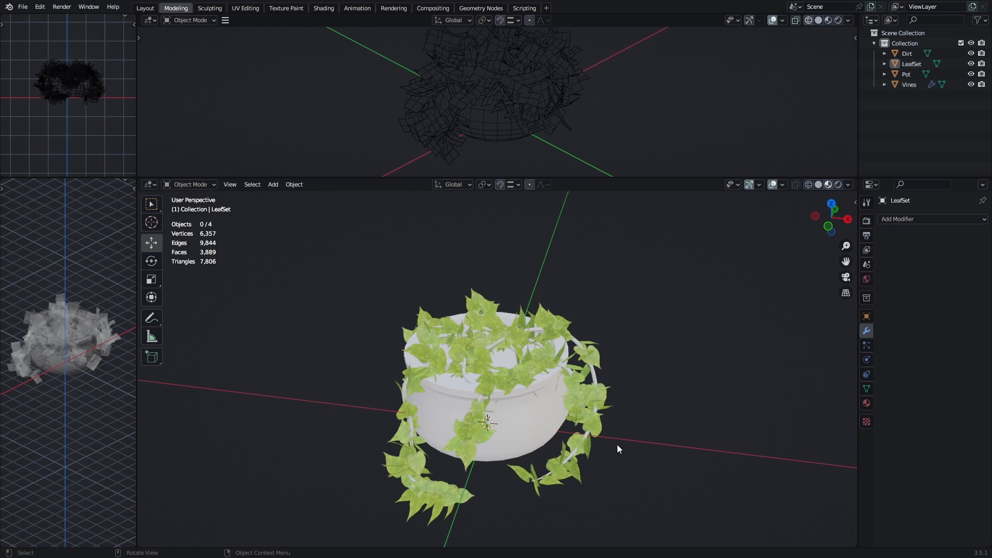
mouse_move(617, 444)
middle_down()
mouse_move(663, 412)
mouse_move(704, 414)
middle_up()
drag(406, 242, 665, 473)
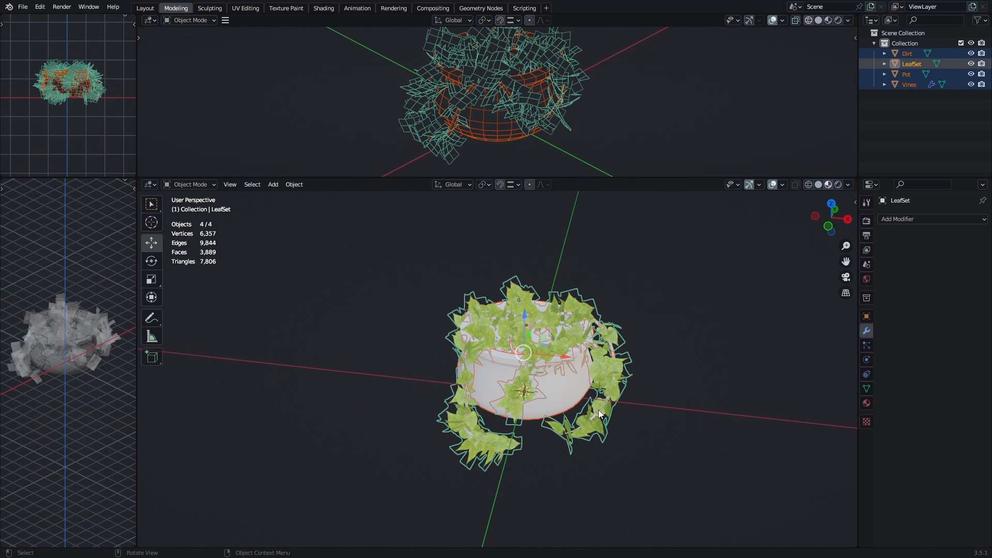
Start an FBX export of the selected objects with Path Mode set to Copy and textures embedded
click(22, 7)
mouse_move(82, 158)
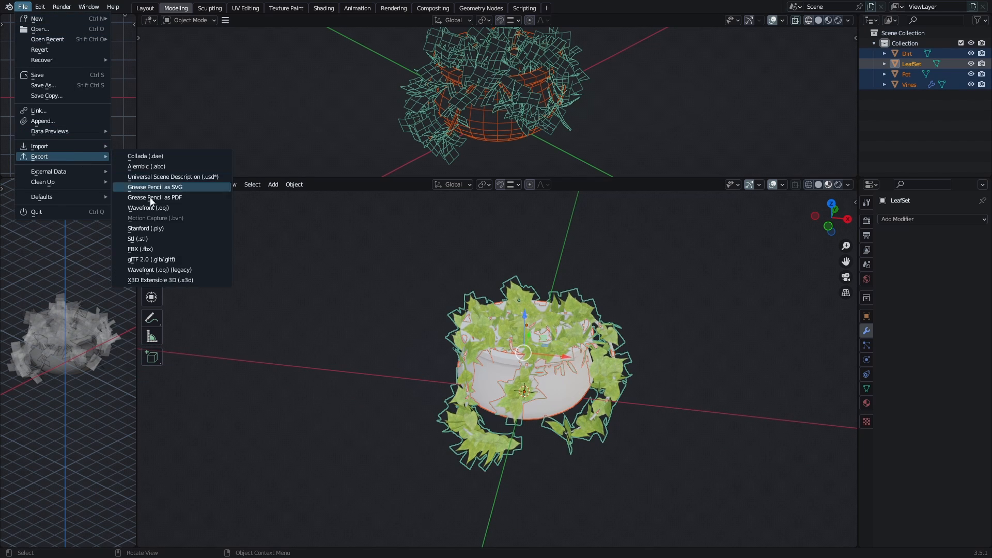
click(161, 250)
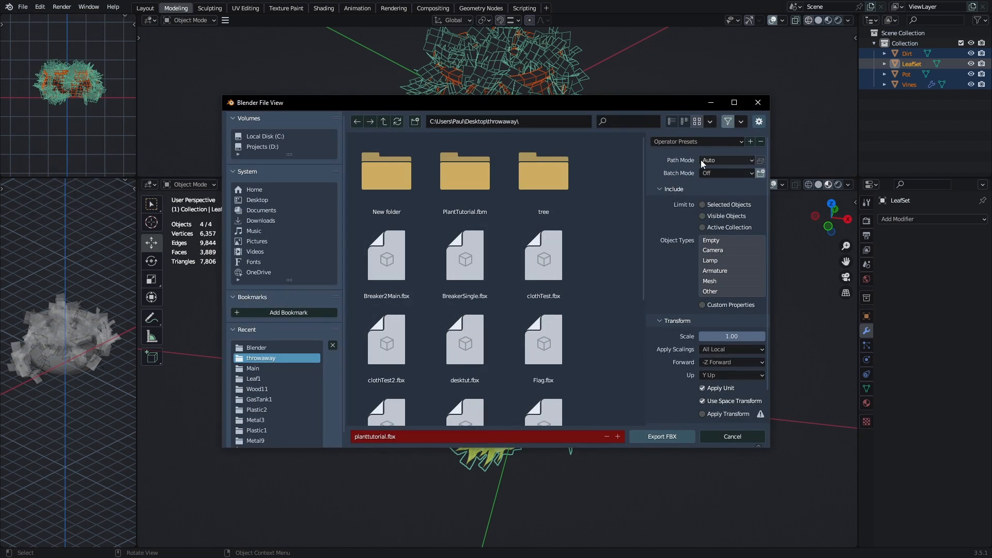
click(706, 159)
click(713, 228)
click(761, 161)
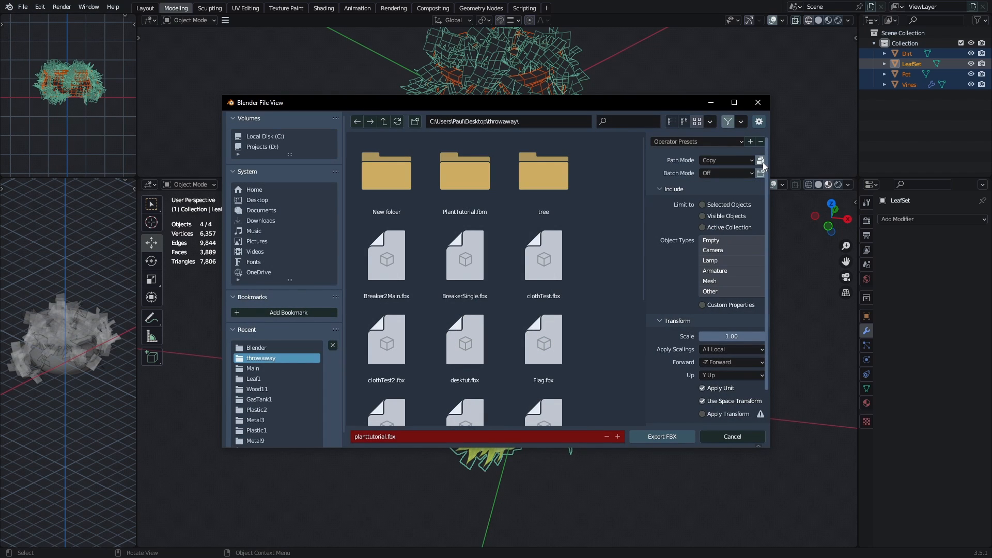
Limit the FBX export to selected objects and set its transform to scale 0.05, Z Forward, with Apply Transform enabled
scroll(729, 316, down, 1)
click(728, 316)
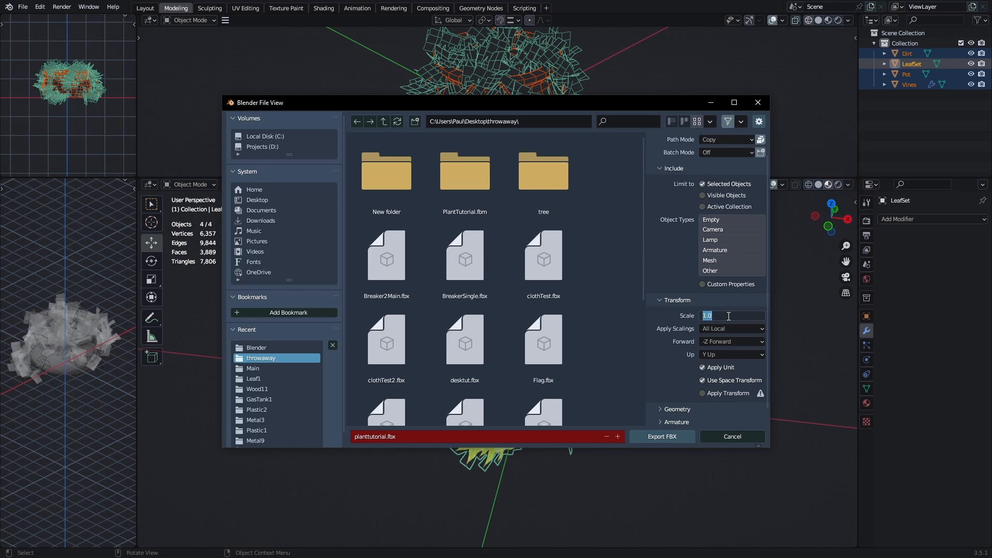
text(0.05)
key(Return)
click(732, 341)
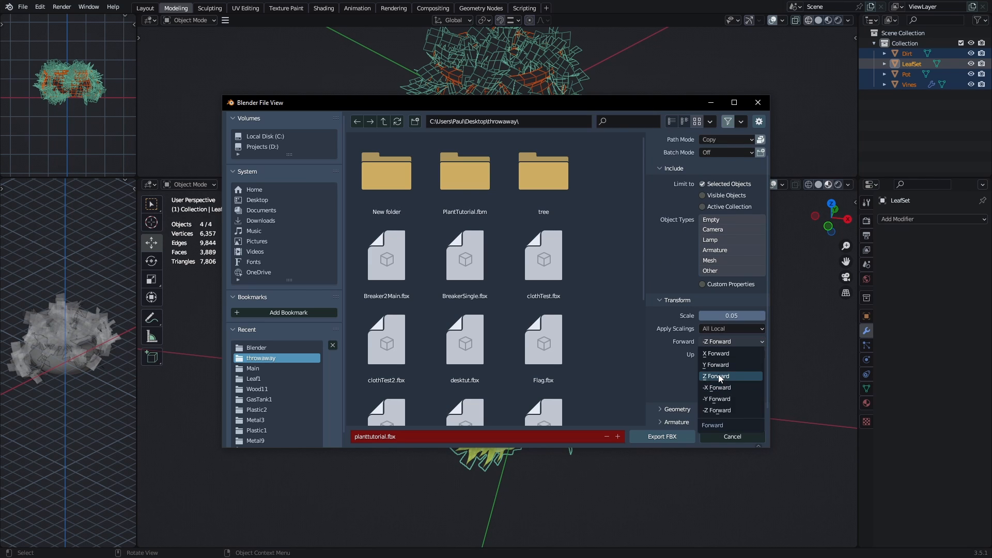
click(709, 380)
scroll(713, 380, down, 1)
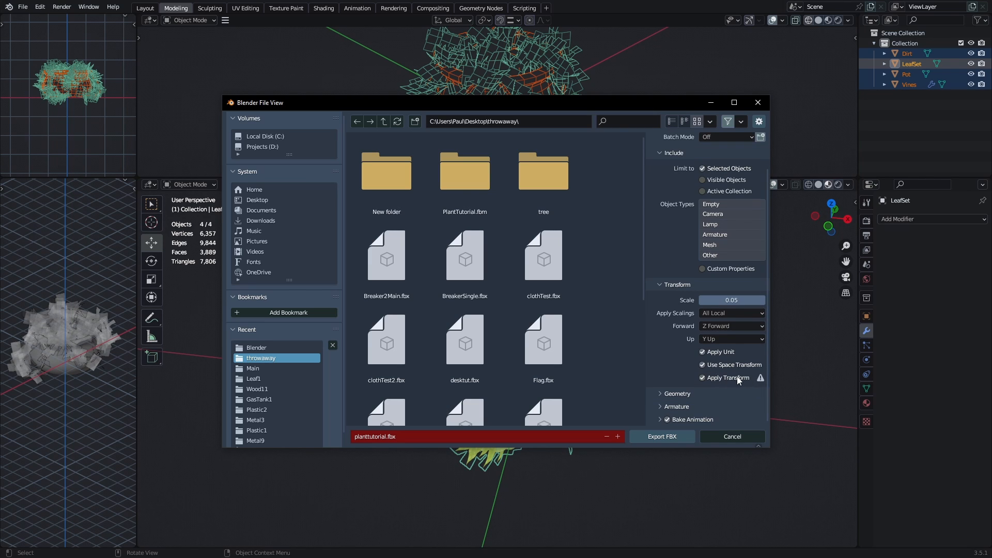
Review the FBX geometry options and disable Add Leaf Bones and Bake Animation for the export
click(724, 393)
scroll(694, 361, down, 5)
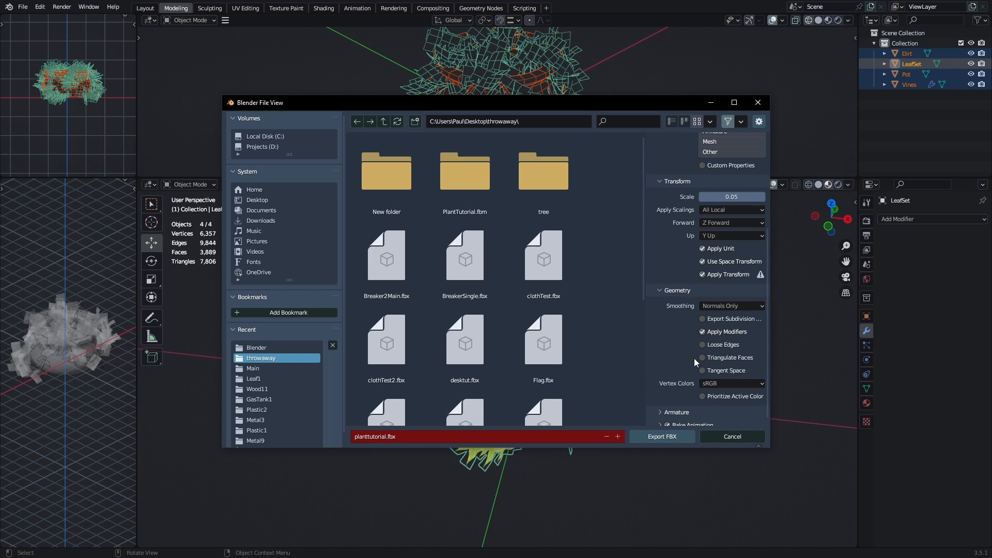
scroll(731, 335, down, 5)
click(731, 335)
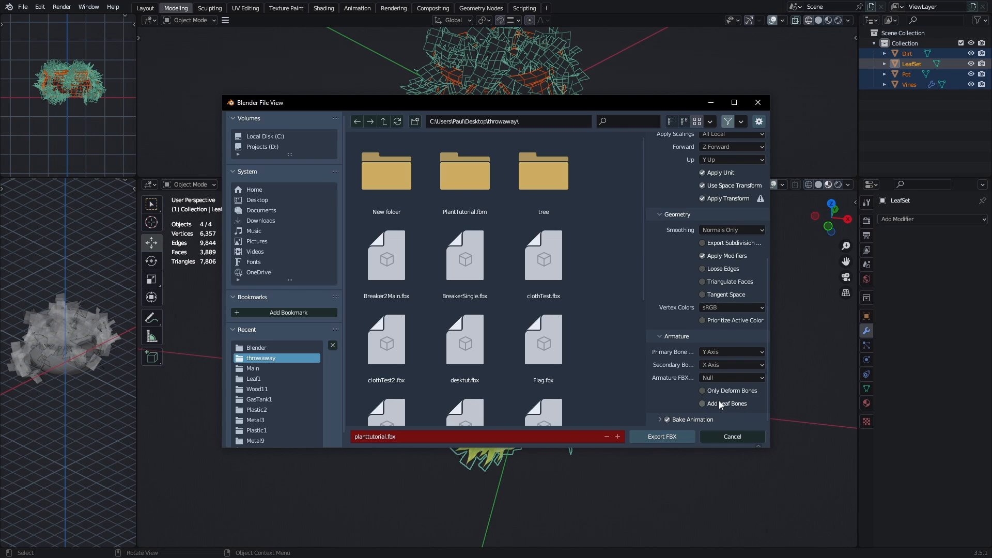
click(687, 336)
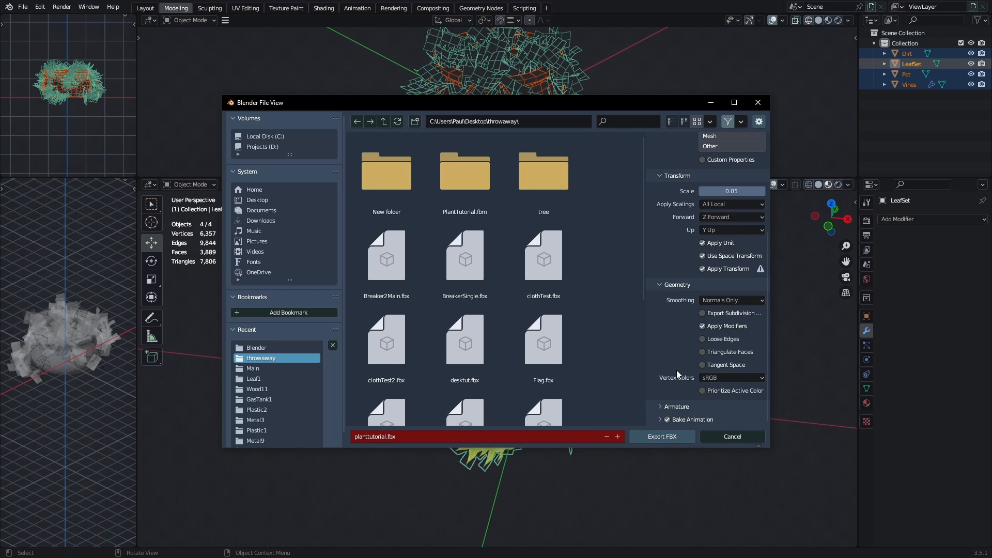
click(668, 419)
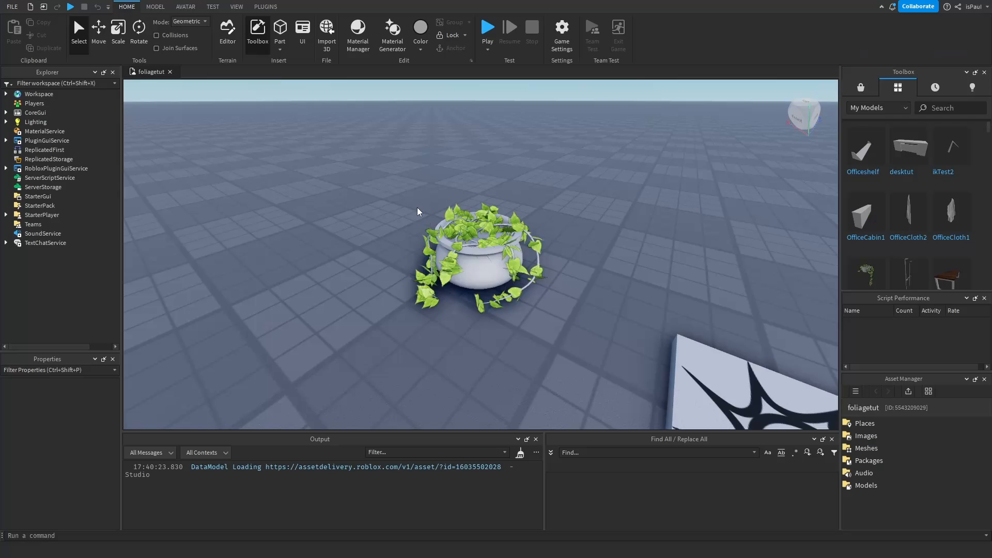
Switch to Roblox Studio, delete the existing potted plant and load PlantTutorial.fbx into the 3D importer
drag(344, 161, 518, 331)
key(Delete)
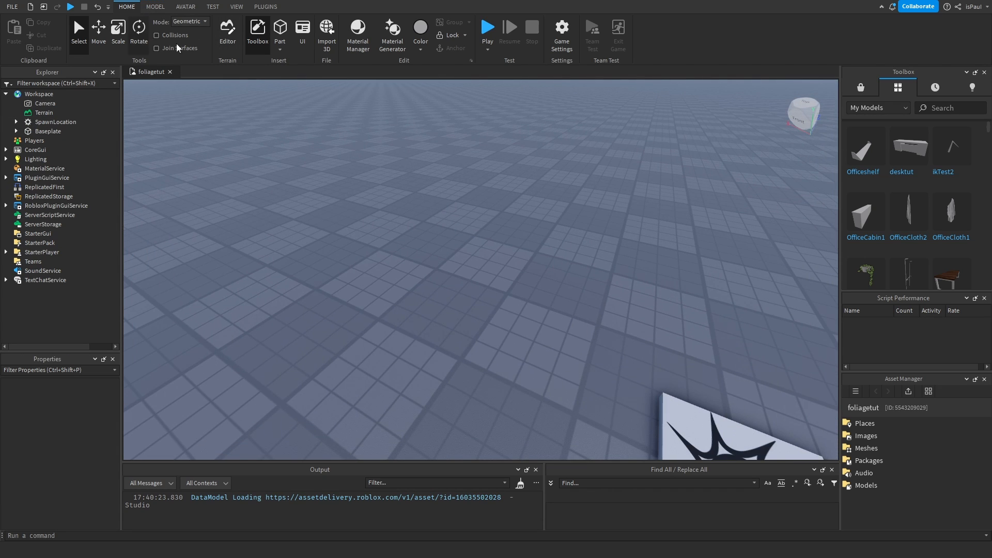
click(327, 45)
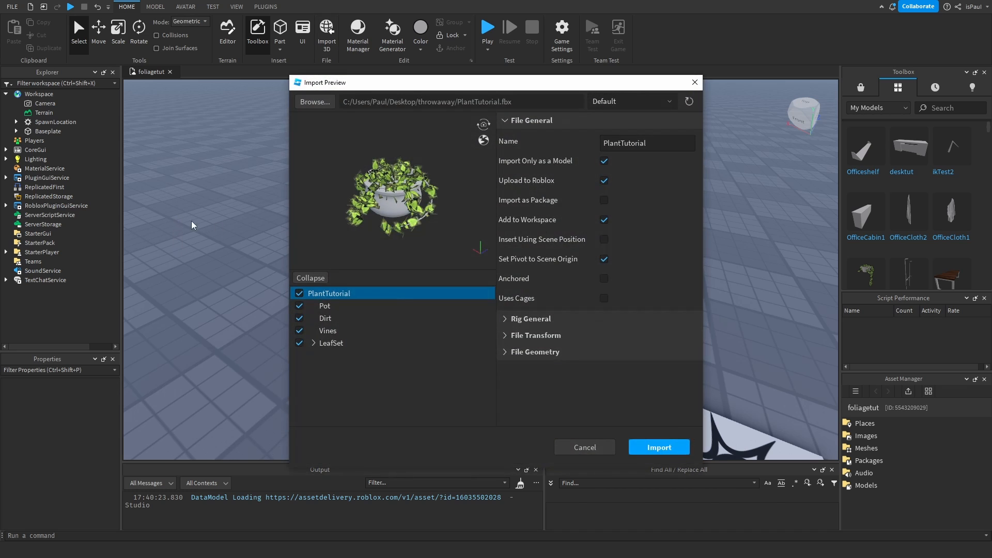
scroll(404, 210, up, 3)
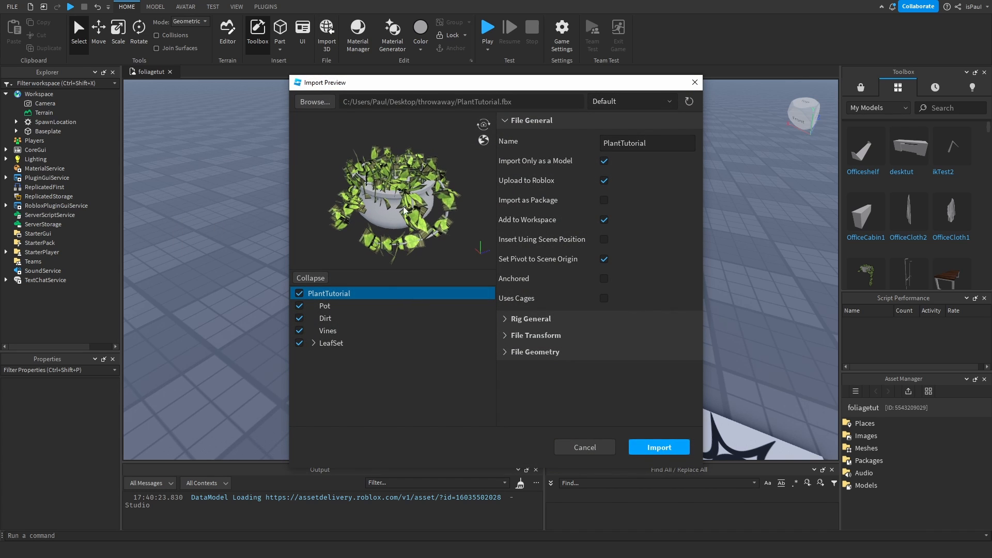
Disable Upload to Roblox, inspect LeafSet and its base color texture in the preview, and import the PlantTutorial model
click(604, 181)
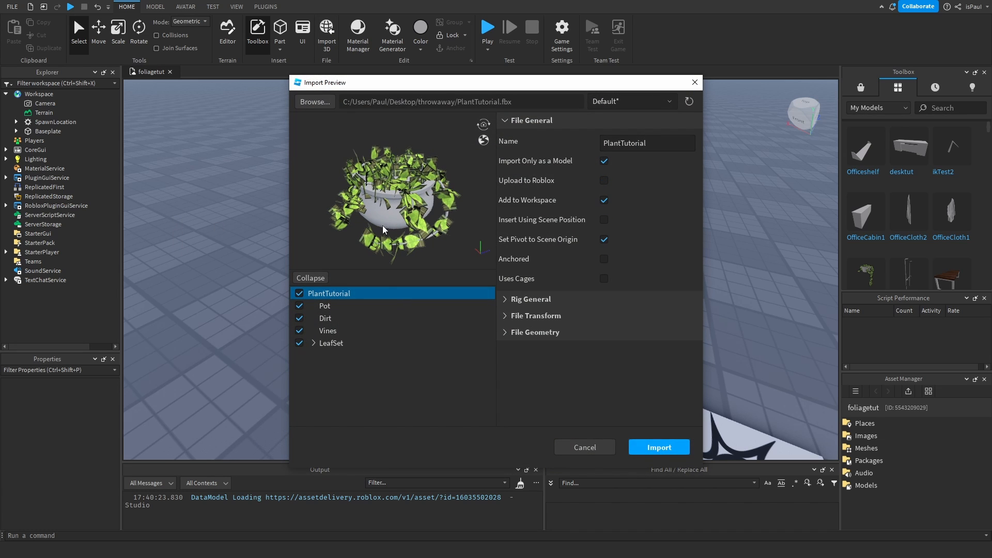
click(335, 343)
scroll(406, 217, up, 5)
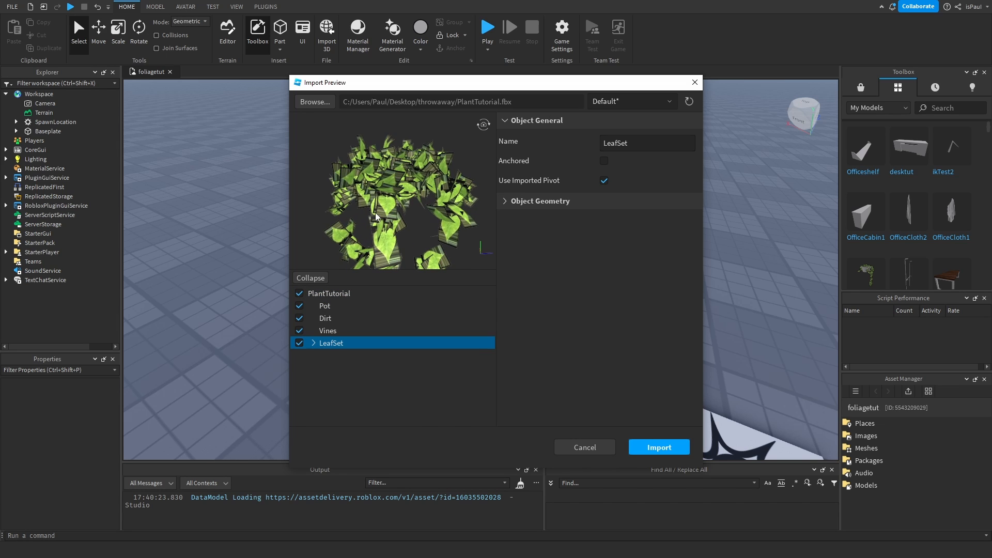
click(314, 343)
click(359, 357)
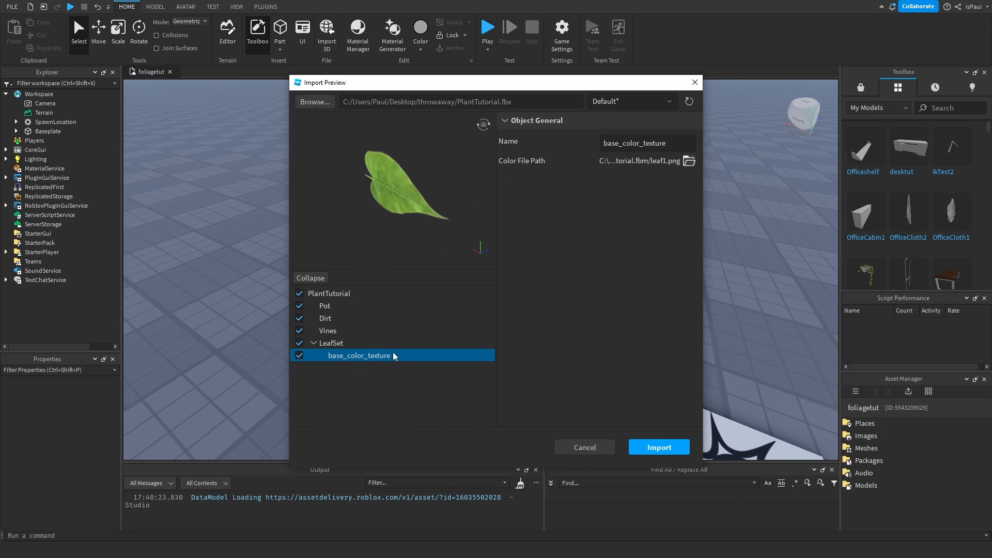
drag(418, 209, 381, 208)
click(377, 292)
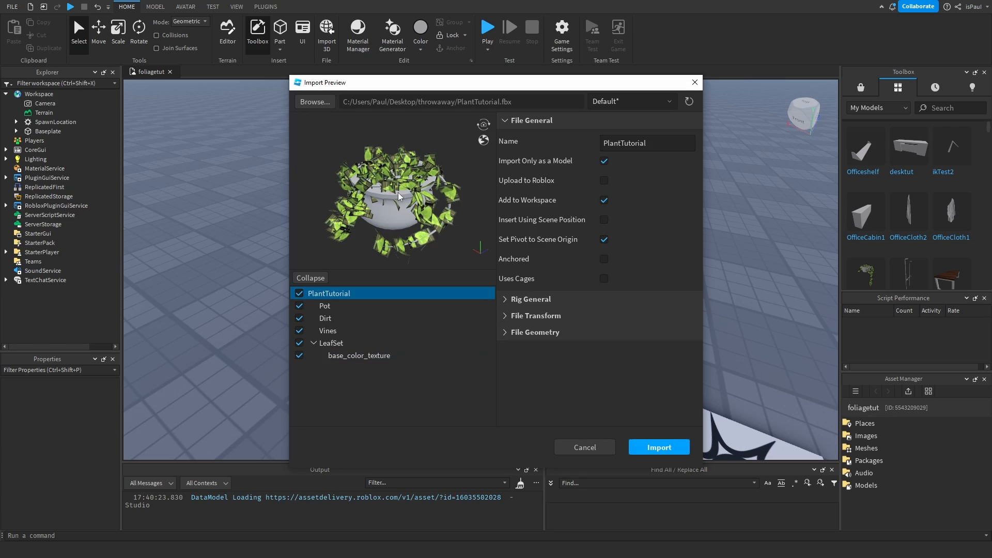
click(658, 449)
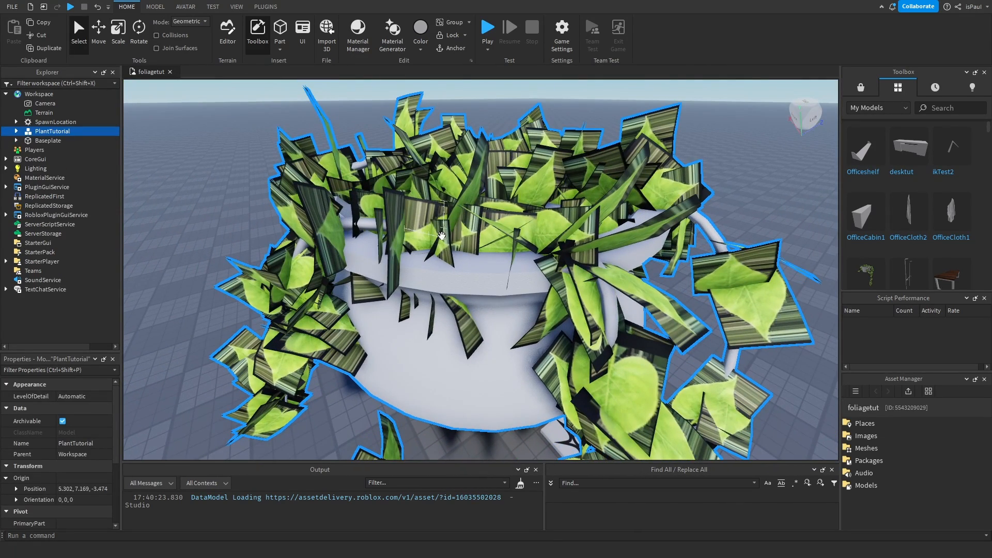
Anchor the imported PlantTutorial model and set its scale to 0.1
right_drag(445, 245, 484, 259)
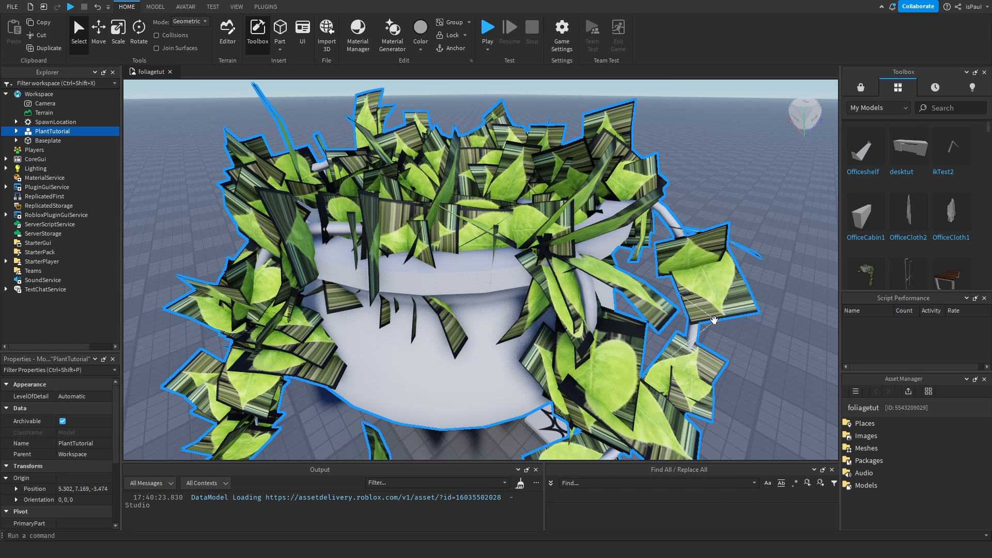
scroll(720, 325, down, 5)
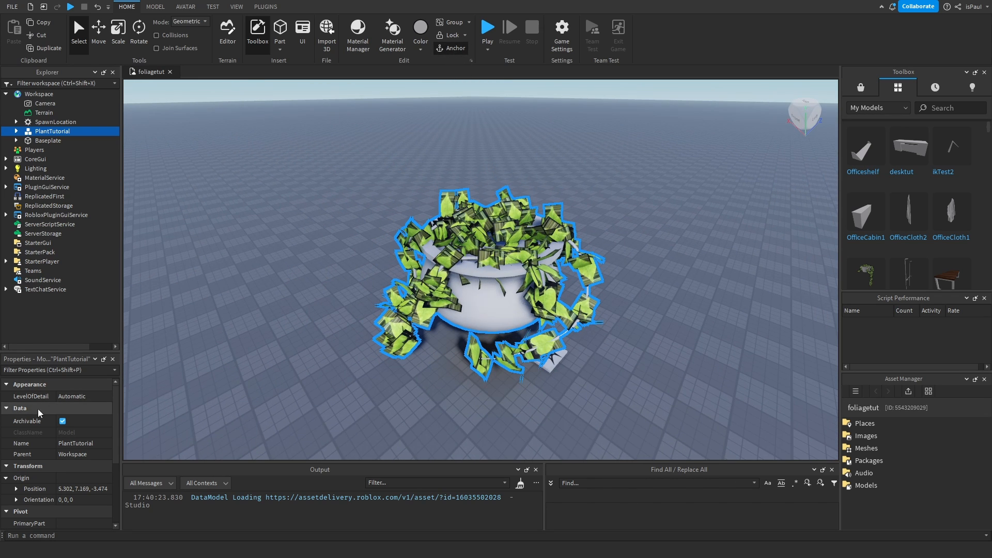
scroll(62, 439, down, 3)
click(75, 420)
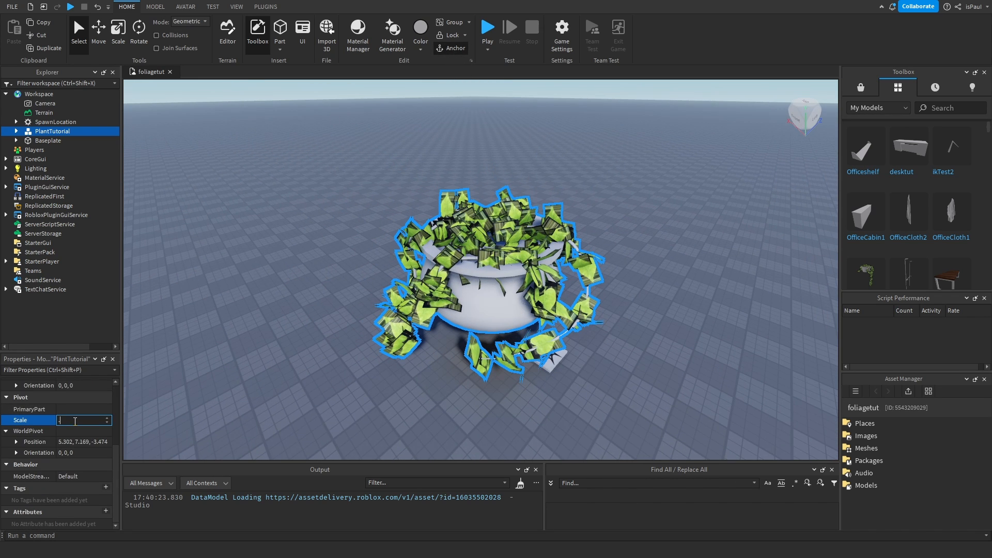
text(0.1)
key(Return)
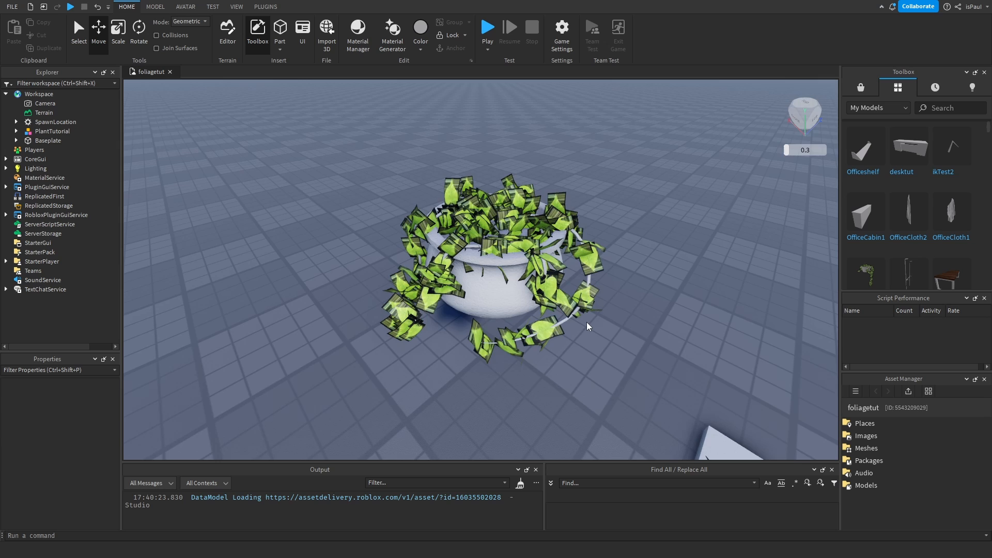
scroll(587, 326, up, 1)
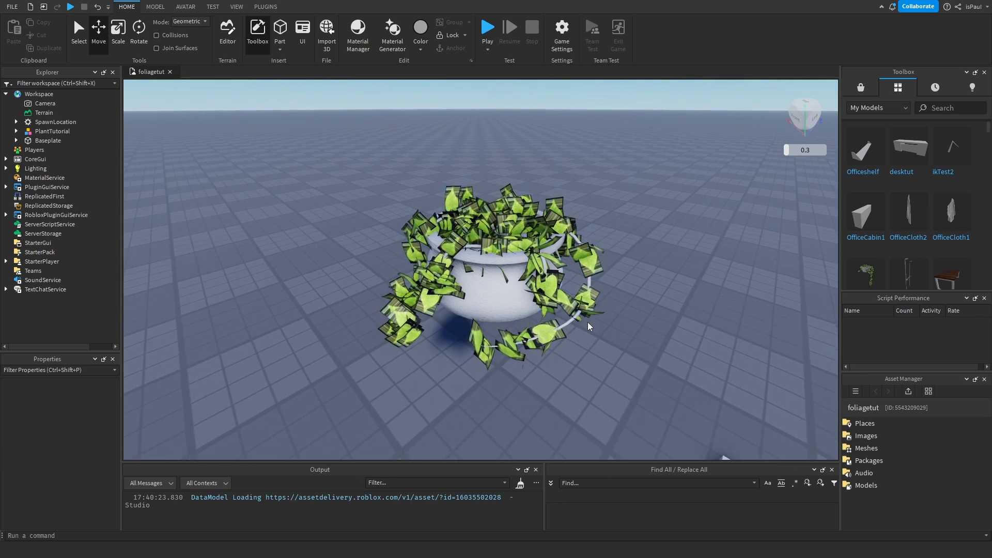
Add a SurfaceAppearance object to the LeafSet mesh inside the PlantTutorial model
click(588, 327)
click(72, 150)
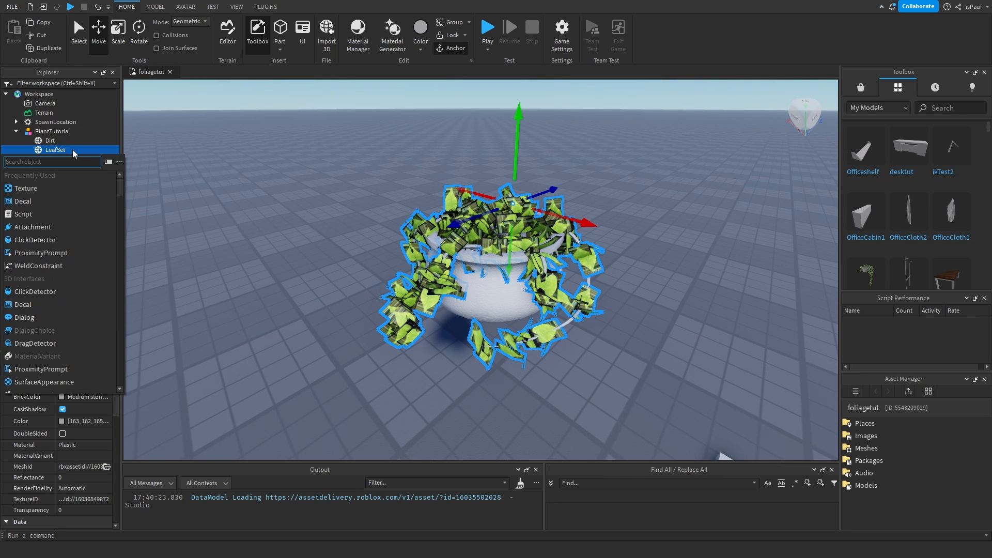
text(surf)
key(Down)
key(Return)
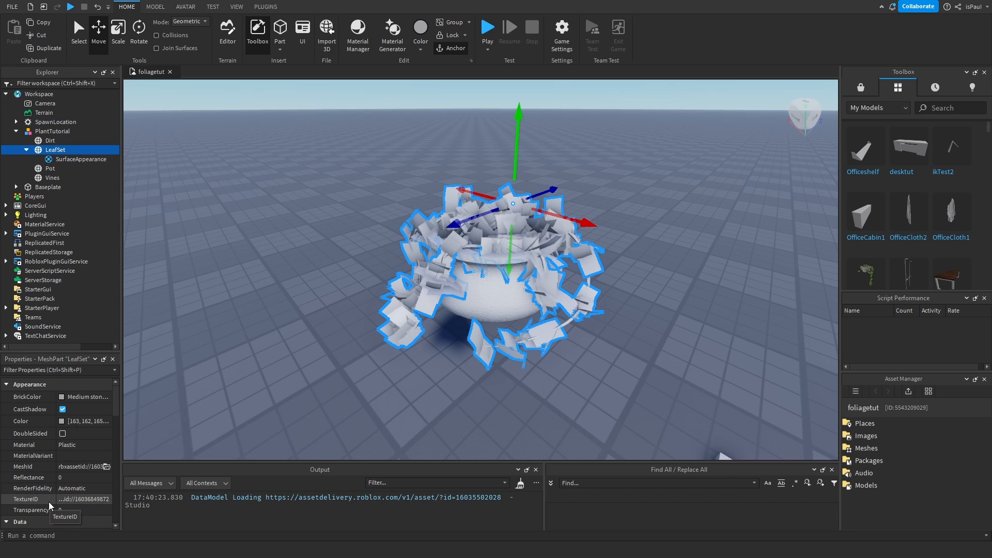
Move the texture asset ID from LeafSet's TextureID to the ColorMap of its SurfaceAppearance, leaving TextureID empty
click(72, 501)
key(ctrl+c)
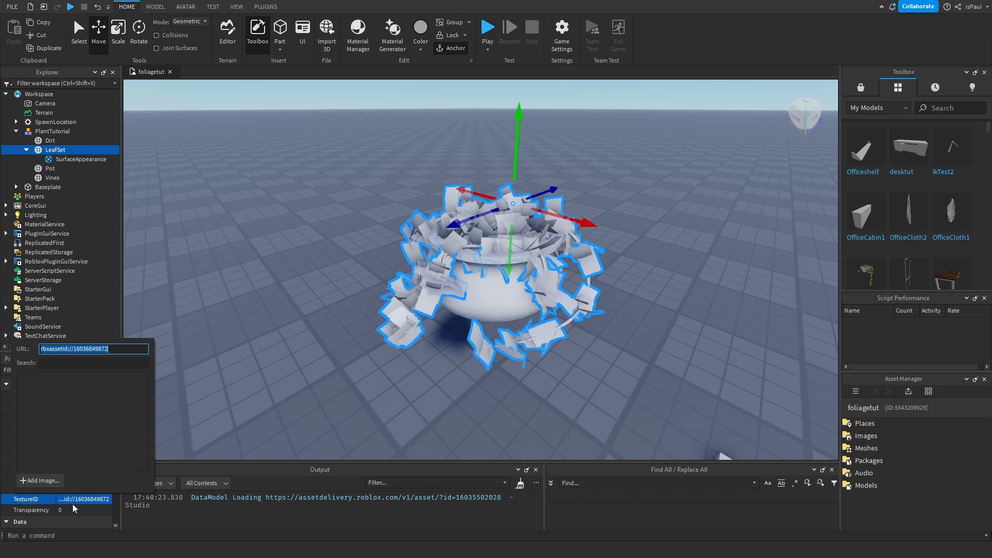
key(BackSpace)
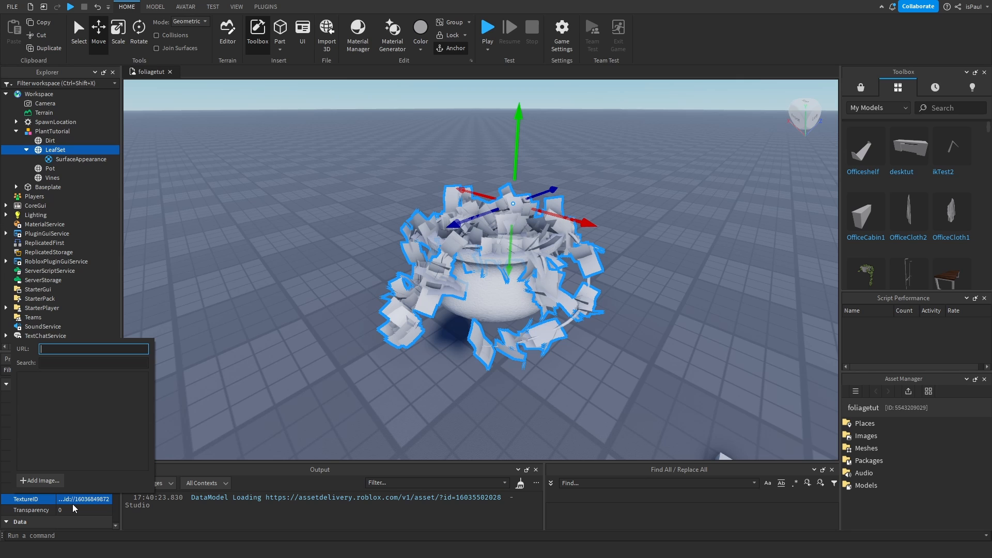
key(Return)
click(78, 160)
click(66, 407)
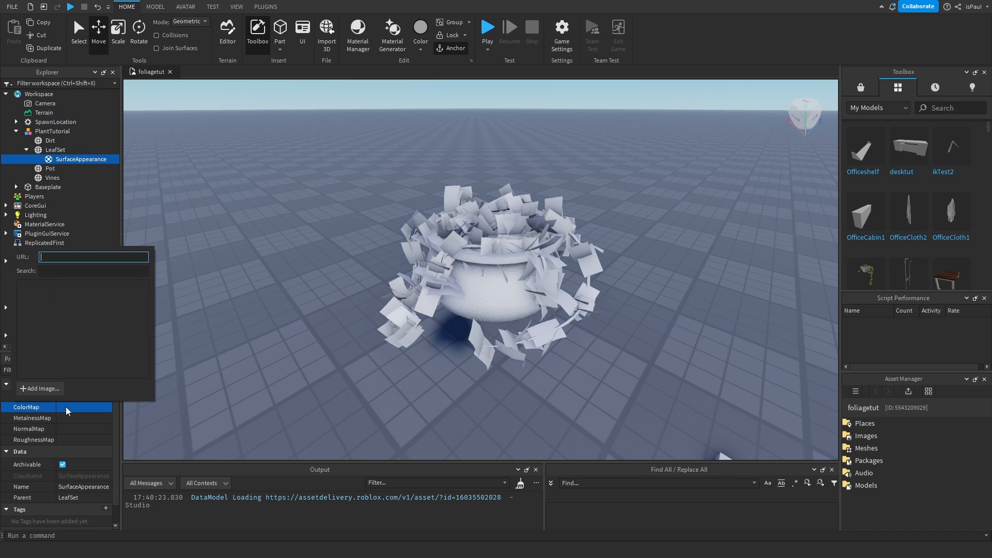
key(ctrl+v)
key(Return)
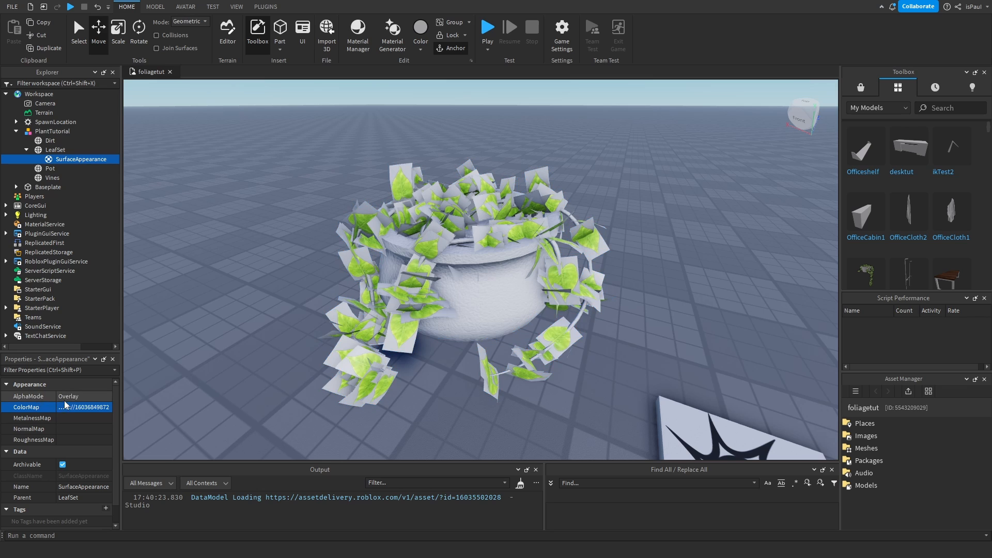
Set the leaf SurfaceAppearance's AlphaMode to Transparency and inspect the leaves on the pot
click(82, 398)
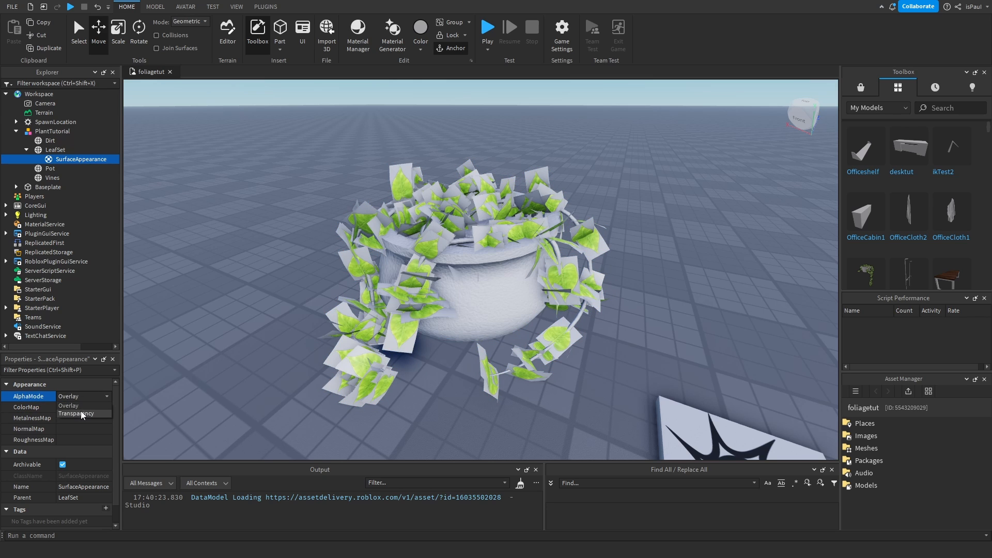
click(81, 413)
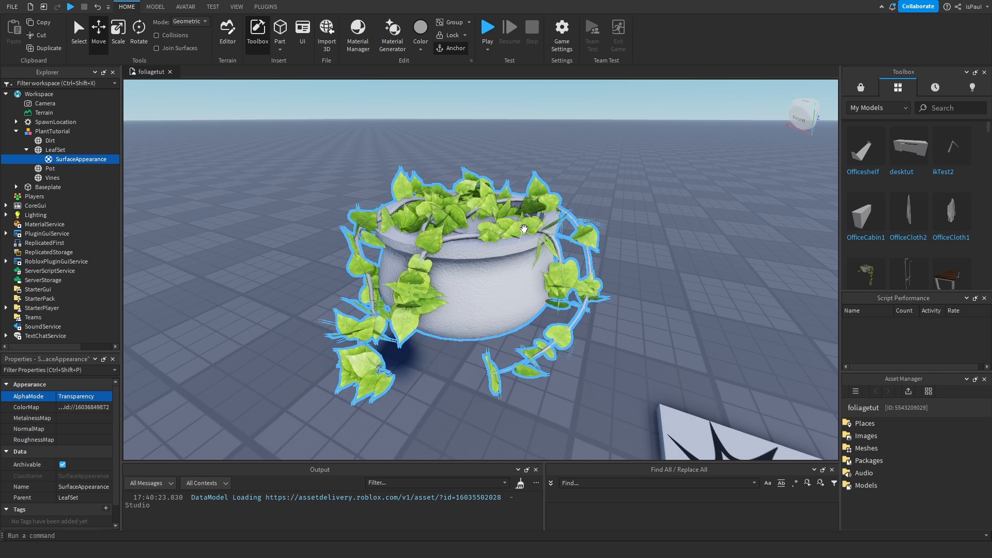
right_drag(523, 228, 553, 242)
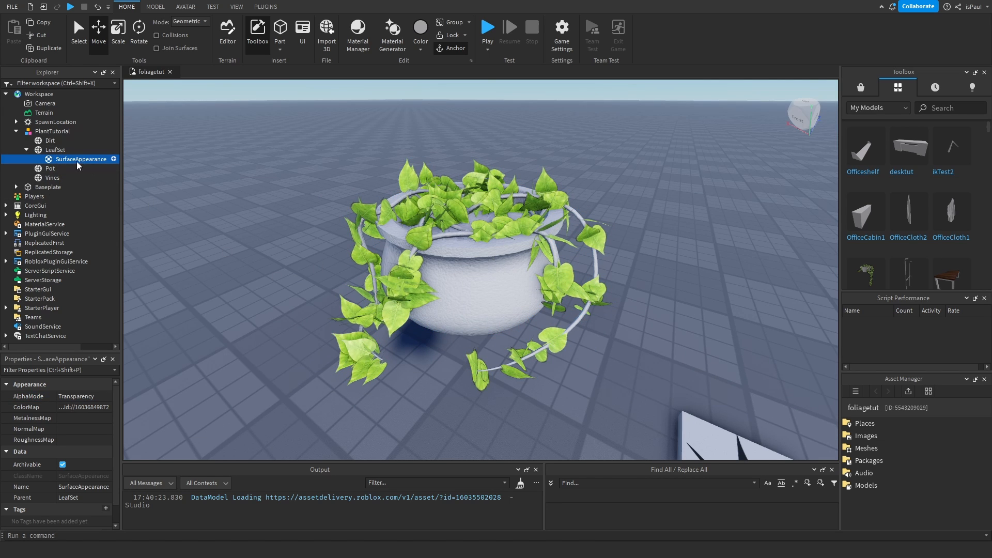
Enable DoubleSided on the LeafSet mesh and inspect the leaves around the pot
click(55, 149)
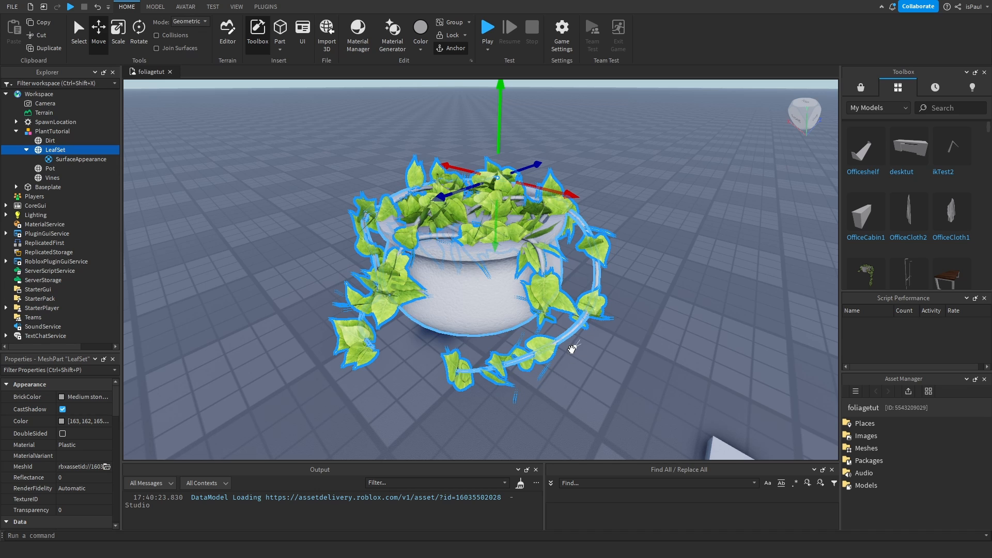
right_drag(590, 368, 596, 369)
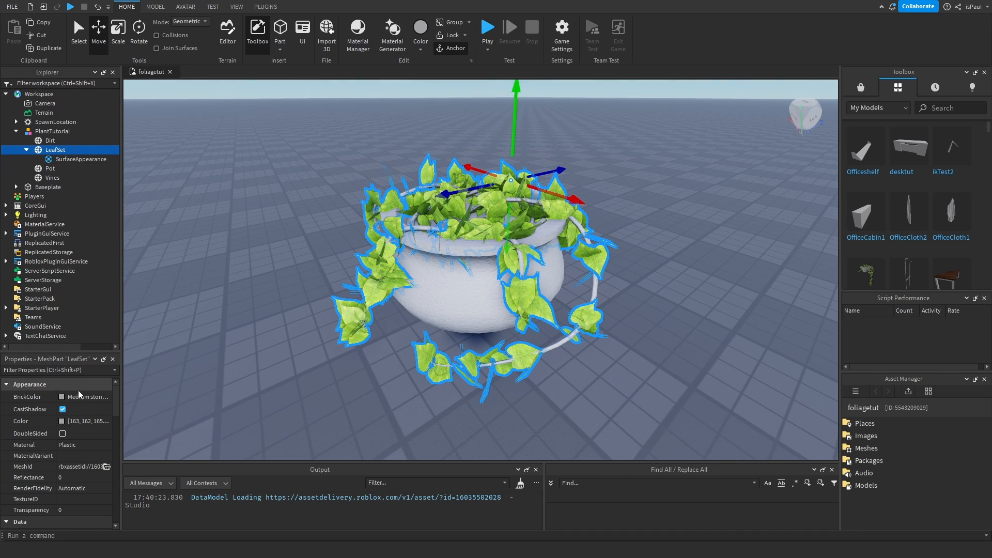
click(62, 434)
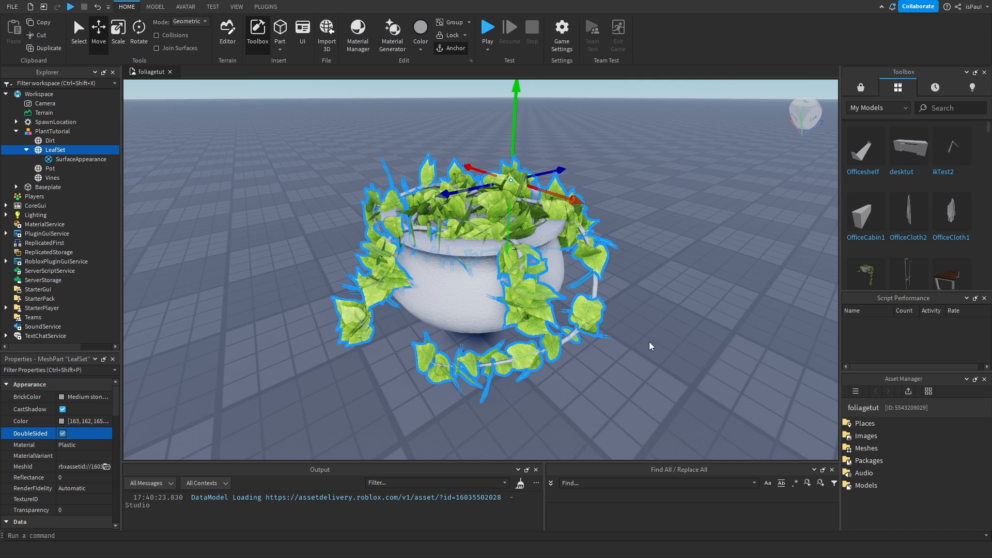
right_drag(649, 342, 615, 326)
click(687, 322)
right_drag(687, 322, 614, 308)
click(481, 308)
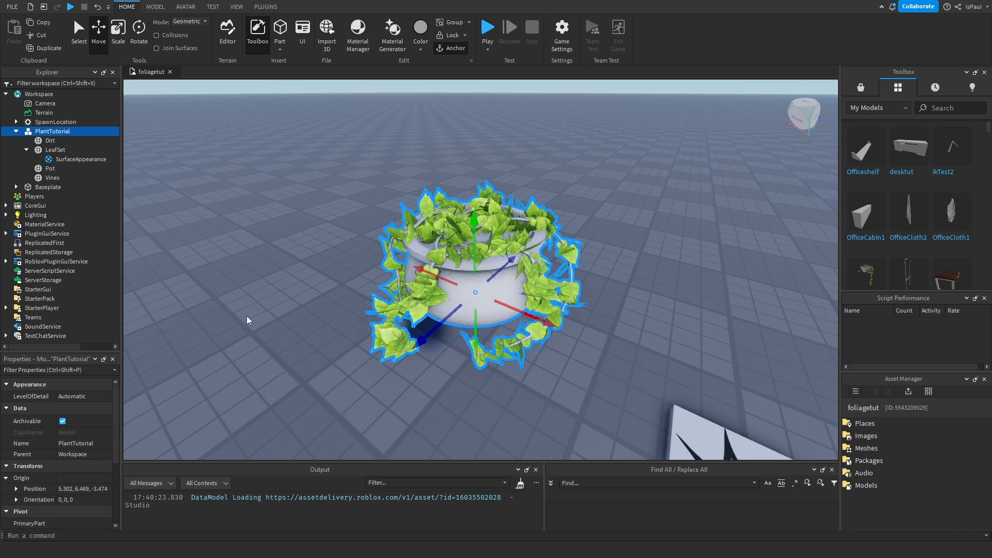
Set the Dirt mesh's material to Ground and its color to brown-orange 195, 135, 76
click(26, 150)
click(50, 140)
right_drag(594, 248, 601, 287)
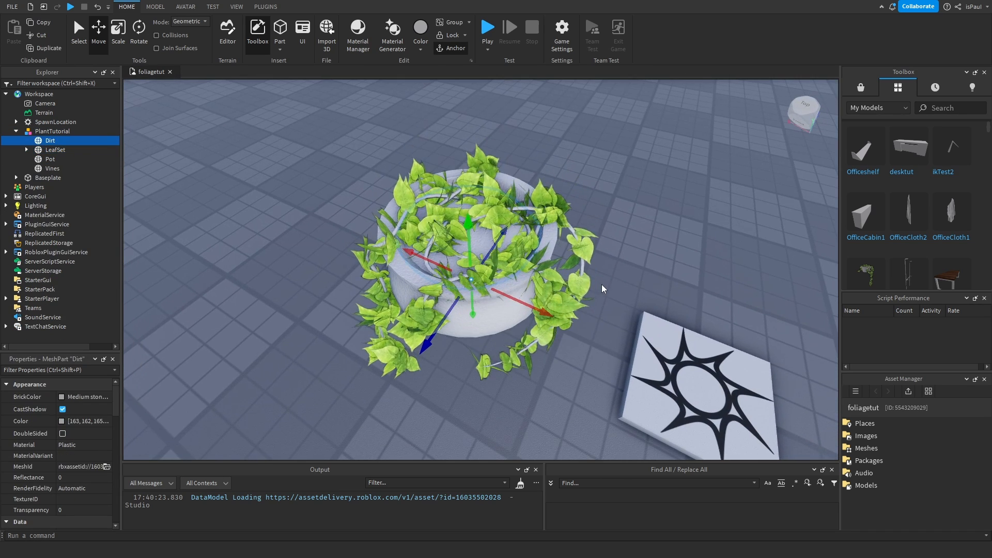
click(78, 446)
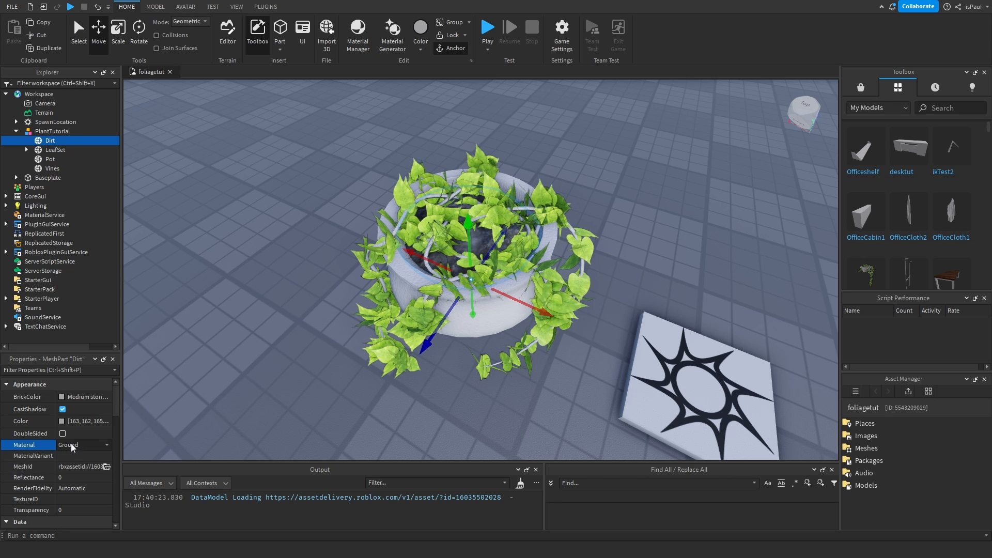
click(61, 420)
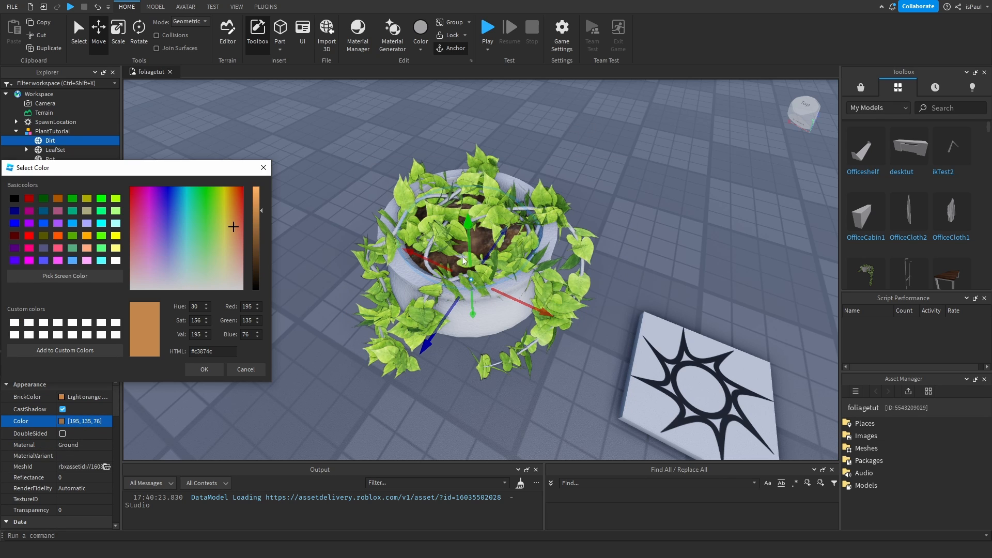
click(204, 369)
Set the Pot mesh's material to Granite and its color to muted teal 122, 164, 165
click(54, 150)
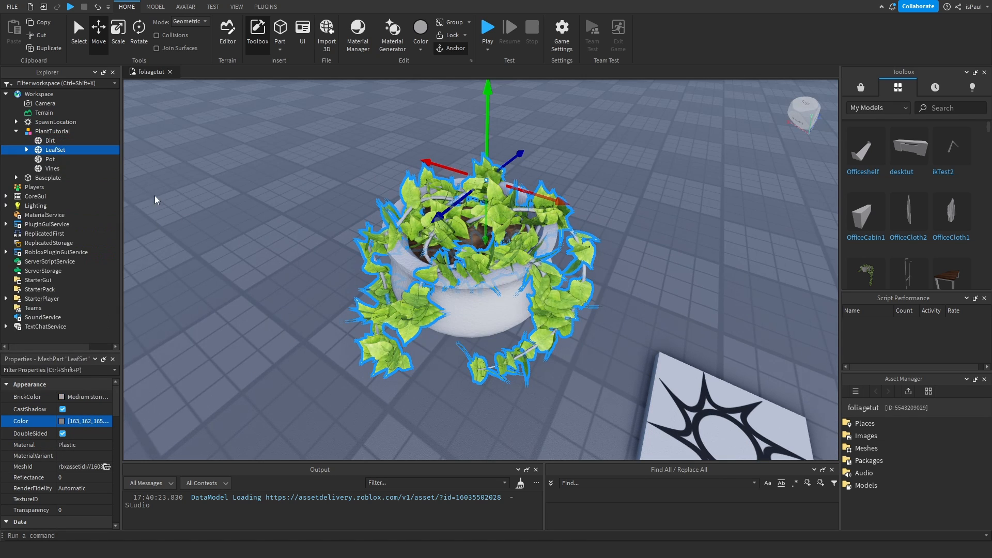
click(49, 159)
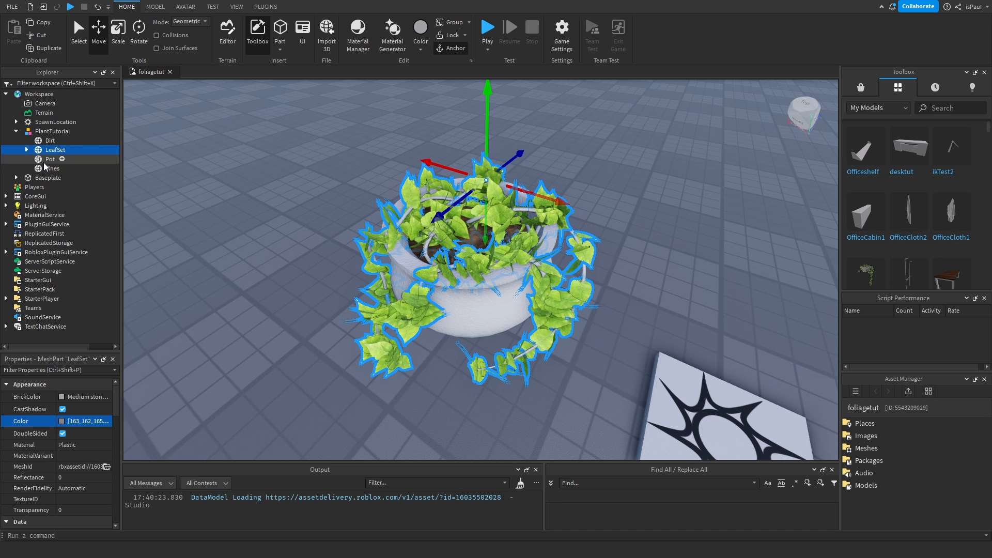
click(77, 445)
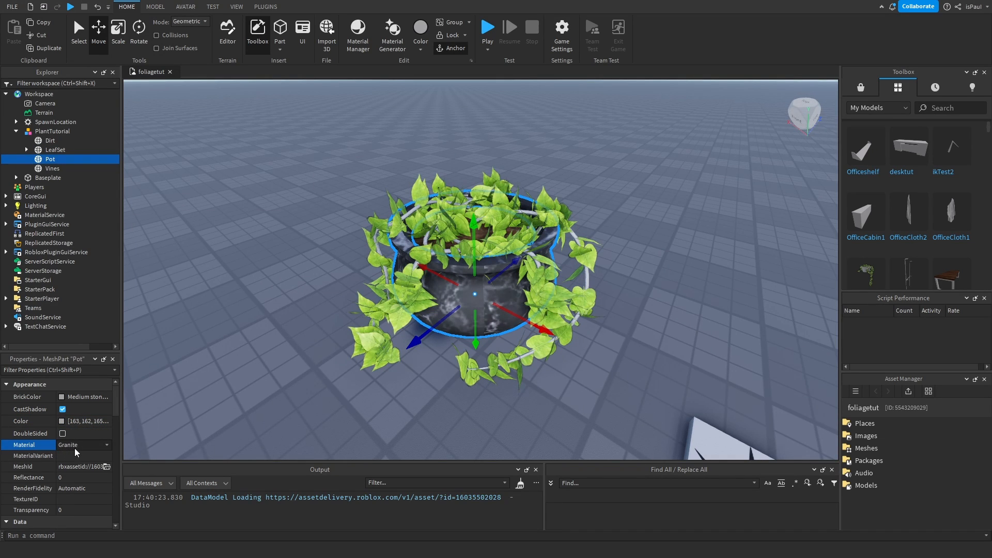
click(61, 420)
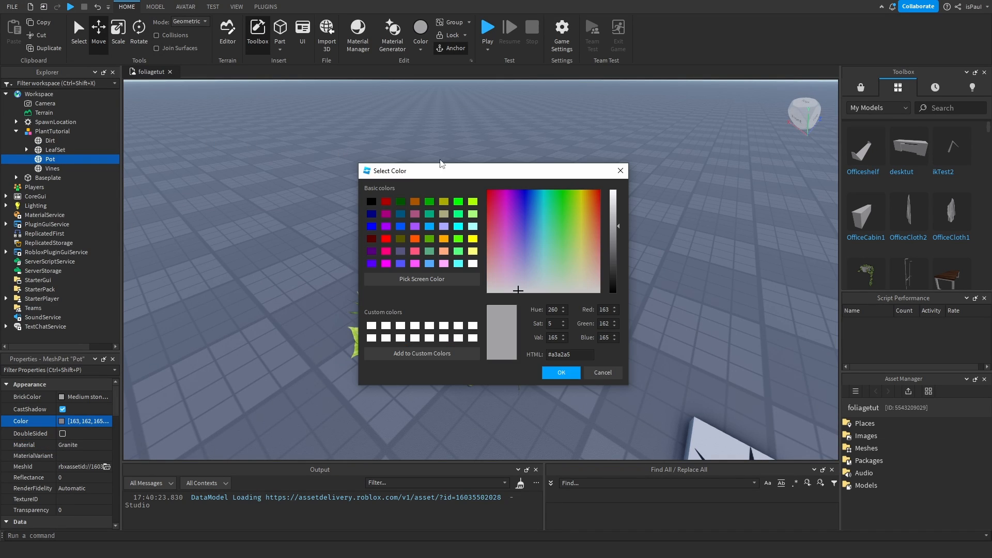
drag(440, 170, 114, 135)
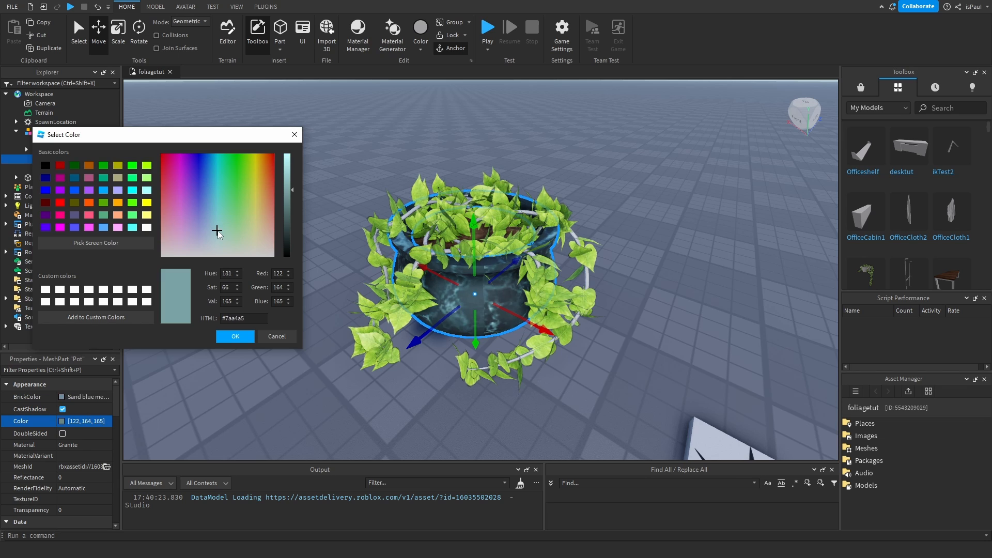
key(Return)
Color the Vines mesh olive green 128, 152, 76 and view the finished plant
click(50, 168)
click(65, 423)
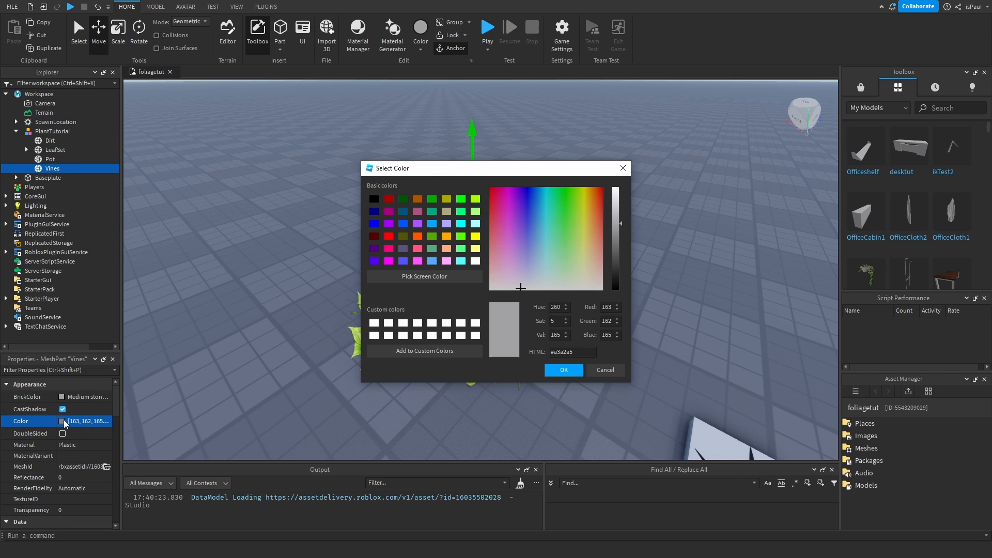
drag(537, 169, 249, 133)
click(270, 225)
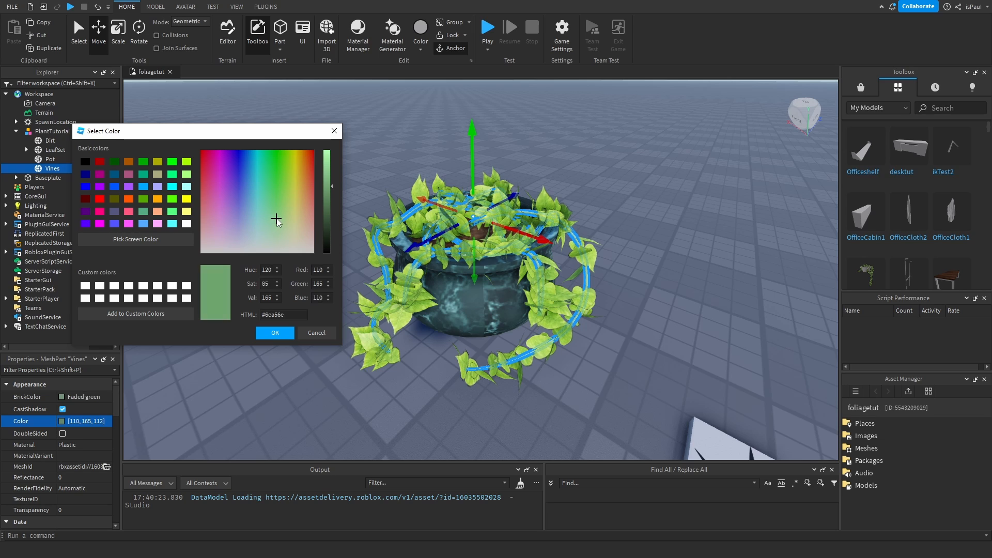
click(333, 192)
click(286, 215)
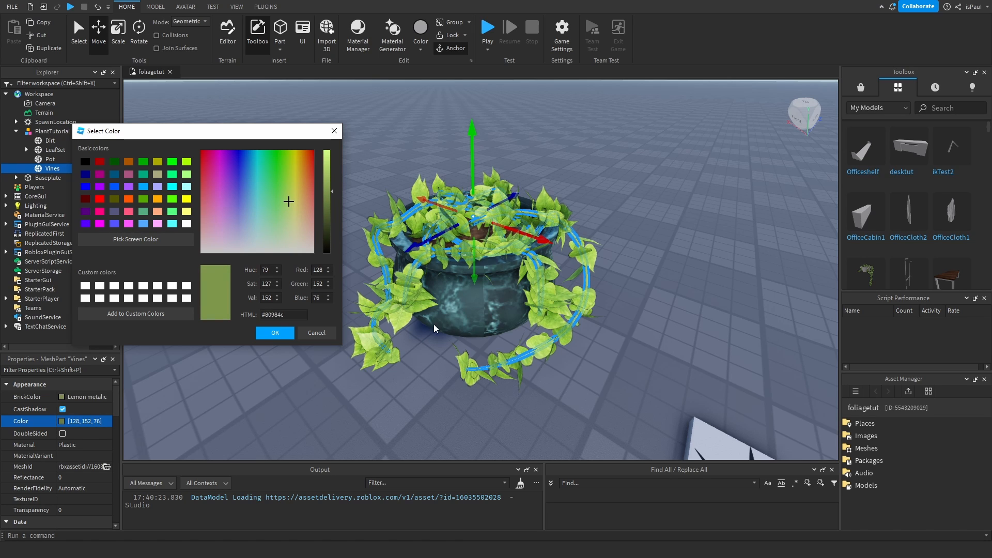
click(271, 335)
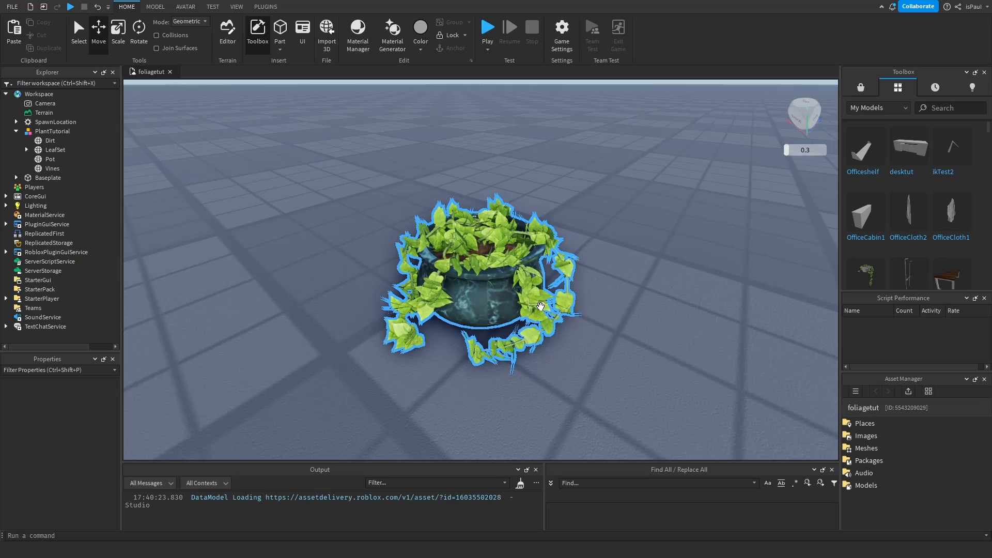
right_drag(710, 345, 710, 346)
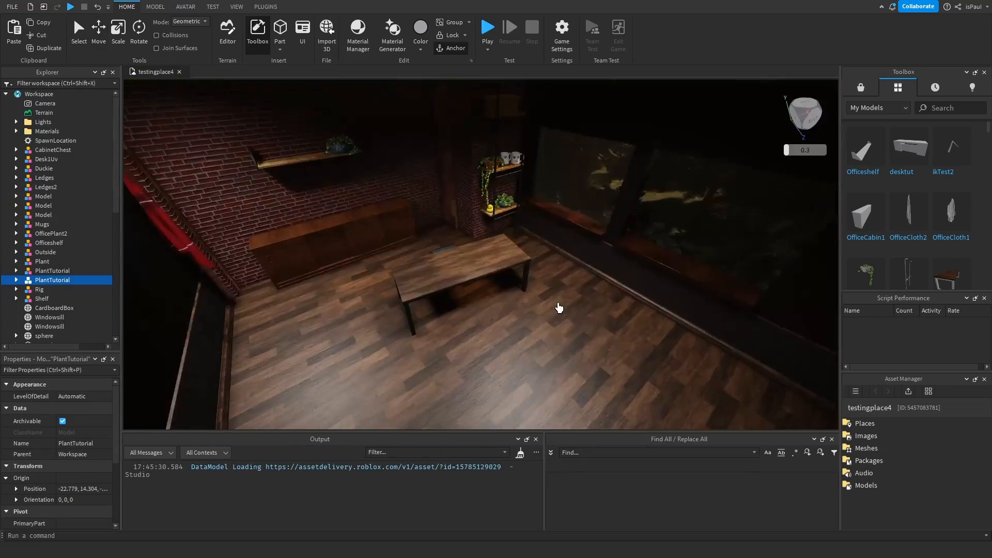
In the testingplace4 room, place the selected PlantTutorial model on the wooden wall shelf and shift it along the shelf beside the other potted plant
right_drag(560, 308, 497, 314)
key(f)
drag(482, 252, 531, 293)
key(ctrl+2)
drag(426, 300, 426, 311)
right_drag(491, 290, 491, 289)
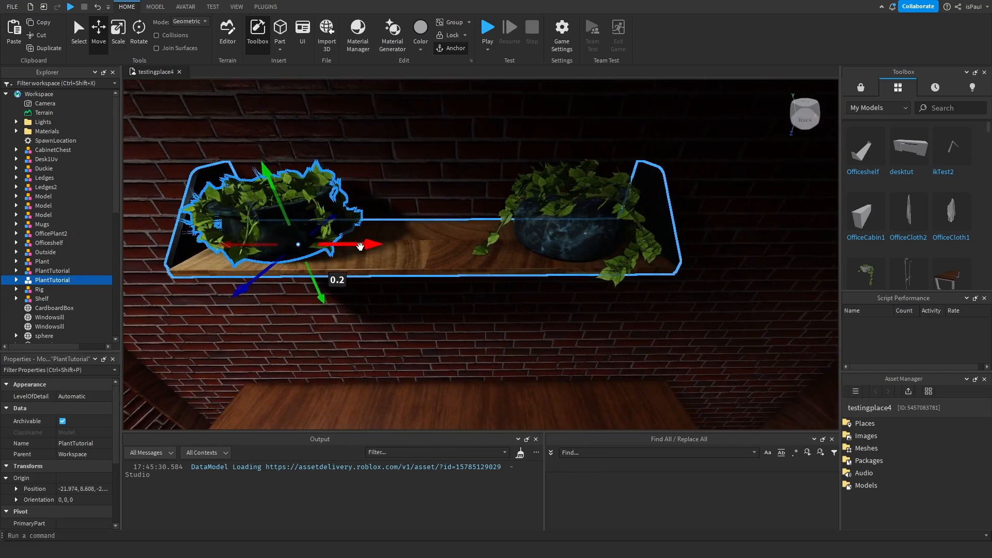
key(d)
drag(333, 243, 458, 243)
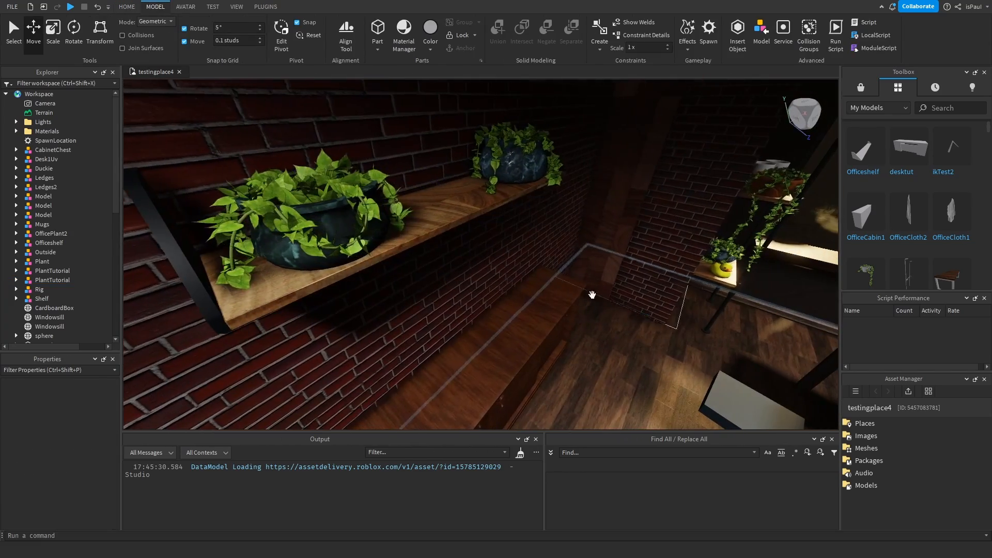
Delete the potted PlantTutorial model beside the rubber duck on the metal-framed shelf and view the whole room
scroll(509, 269, down, 3)
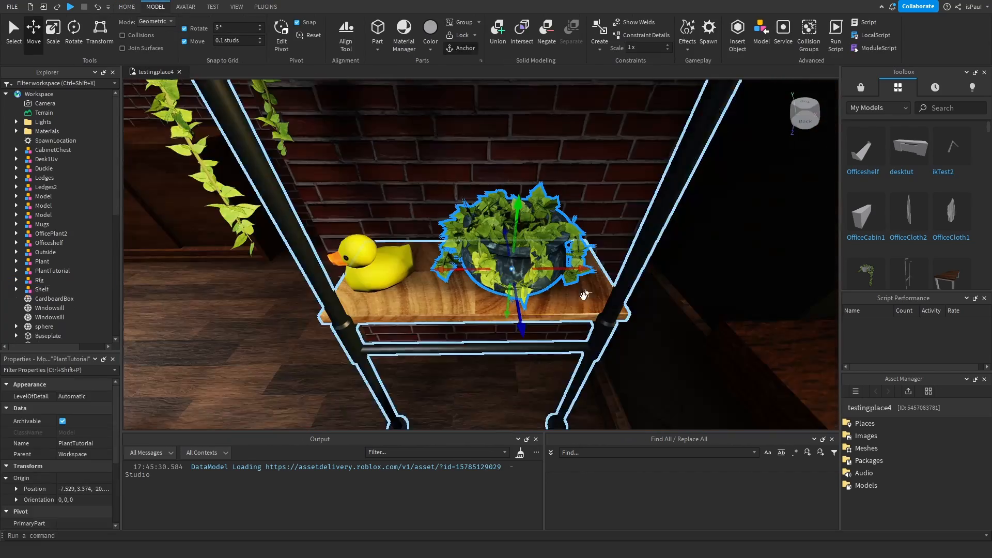
key(Delete)
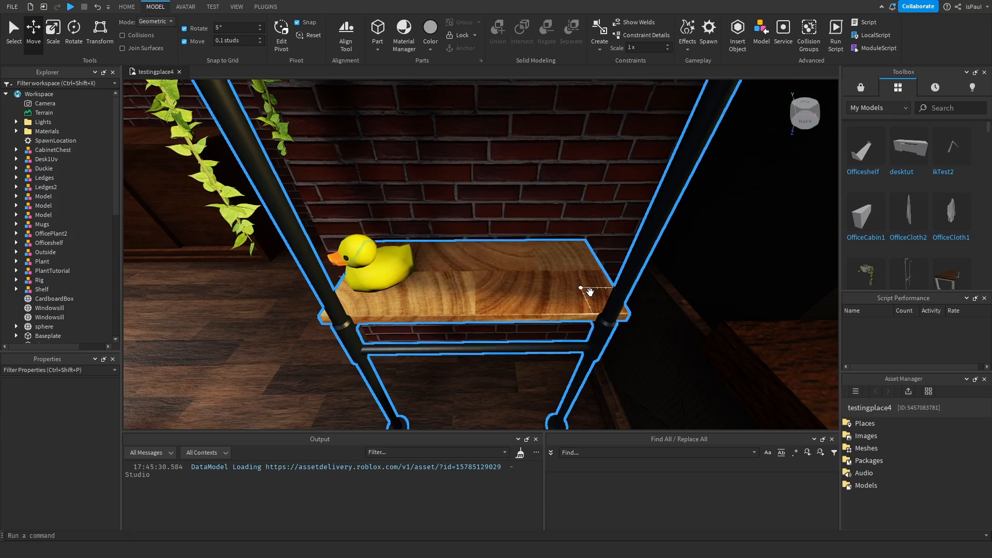
right_drag(587, 290, 592, 295)
key(s)
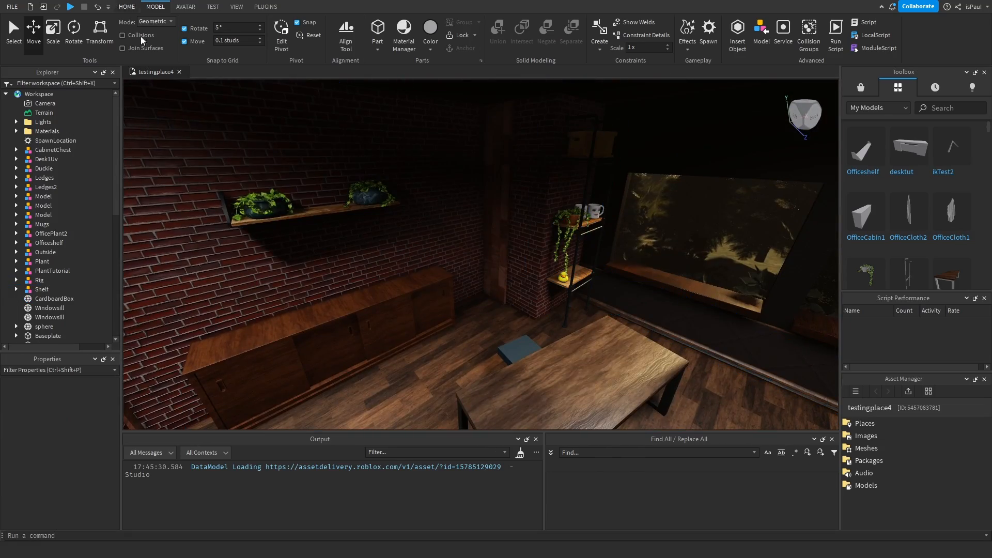